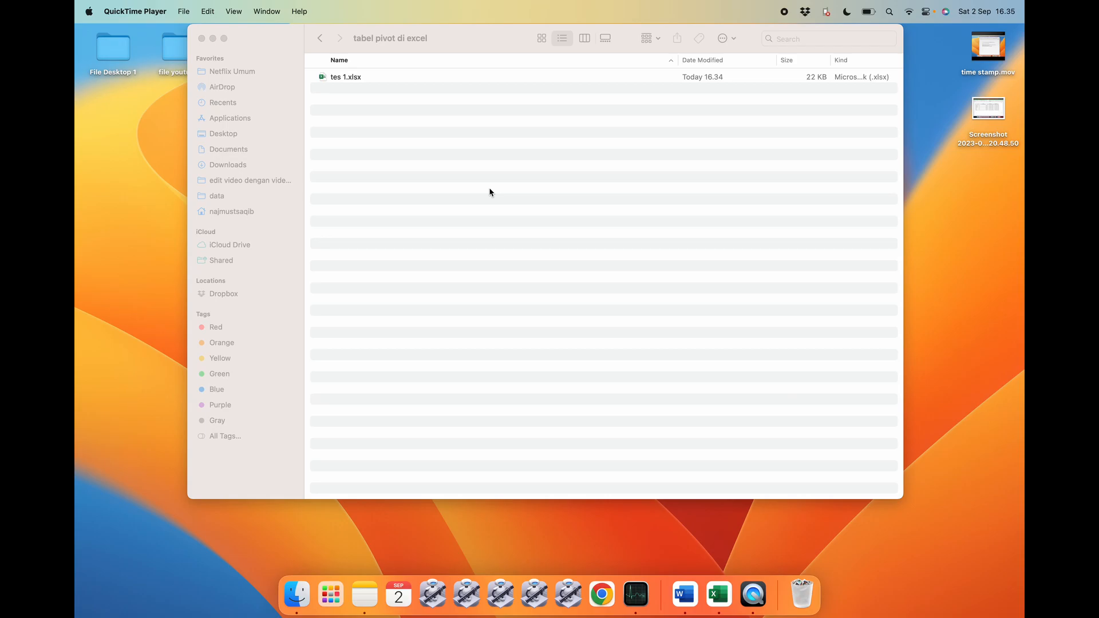
Open the workbook tes 1.xlsx from the tabel pivot di excel folder
click(429, 77)
double_click(429, 78)
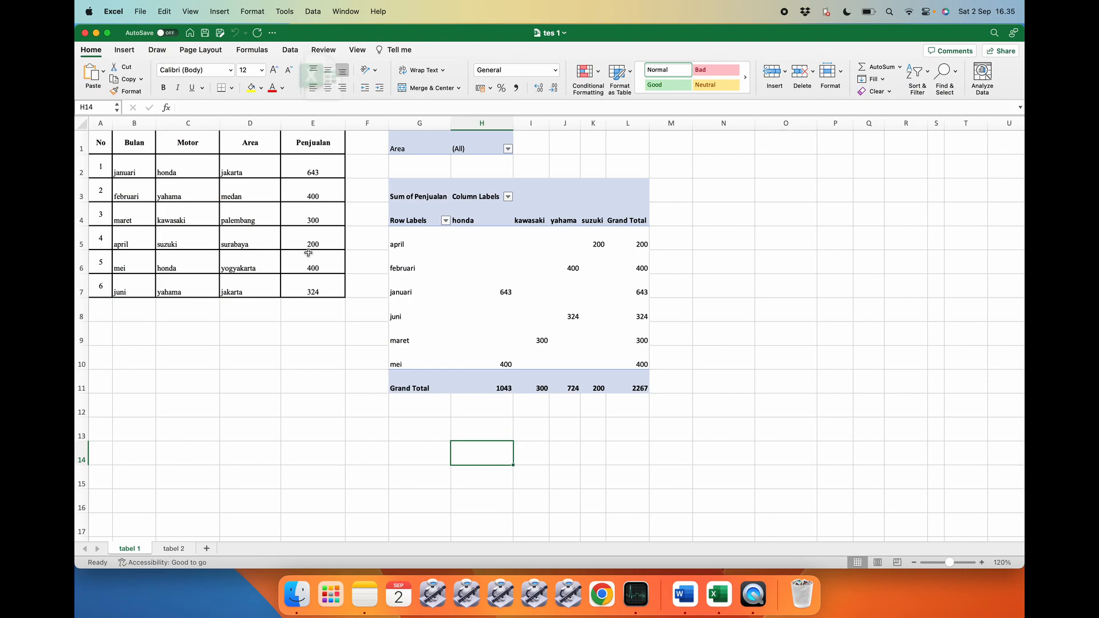
click(261, 347)
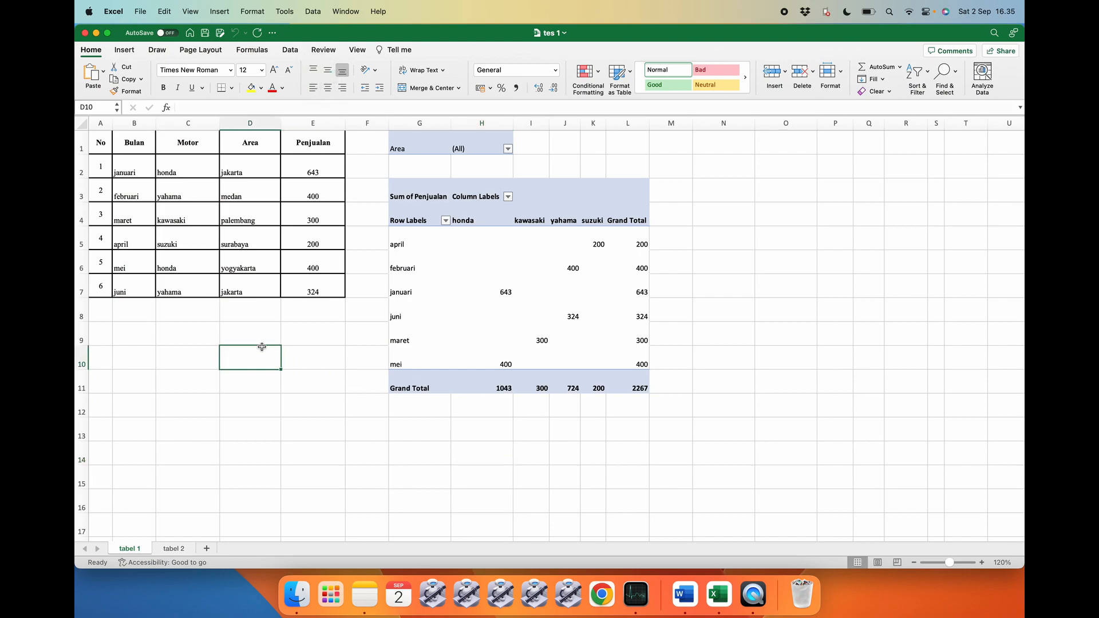
click(281, 386)
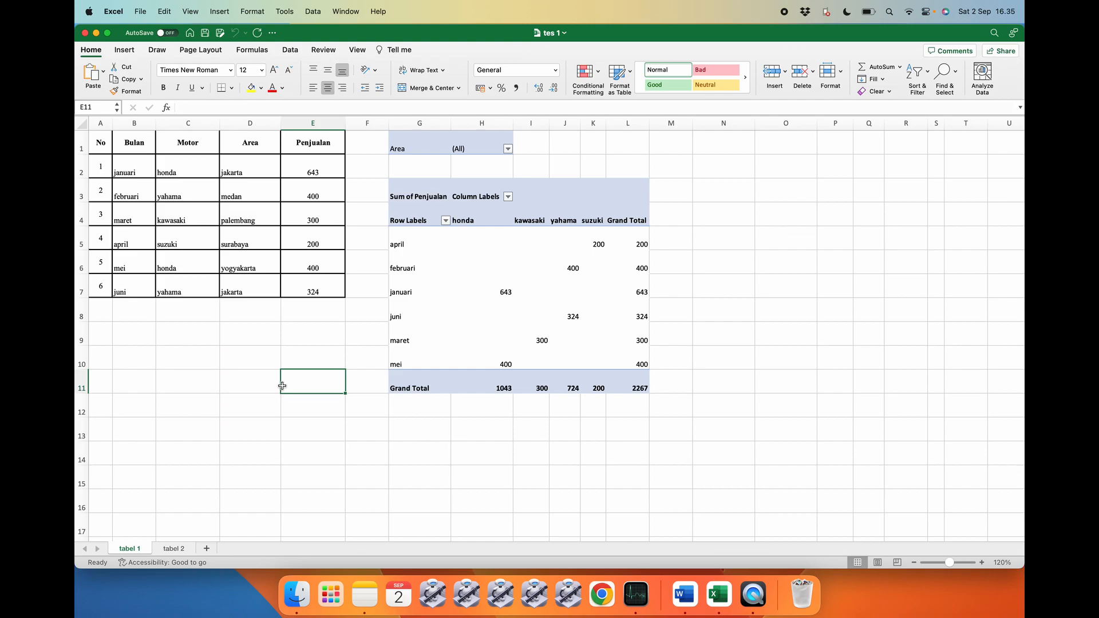
Examine the pivot table beside the sales data on sheet tabel 1, including the honda column and its grand total
click(400, 195)
click(674, 209)
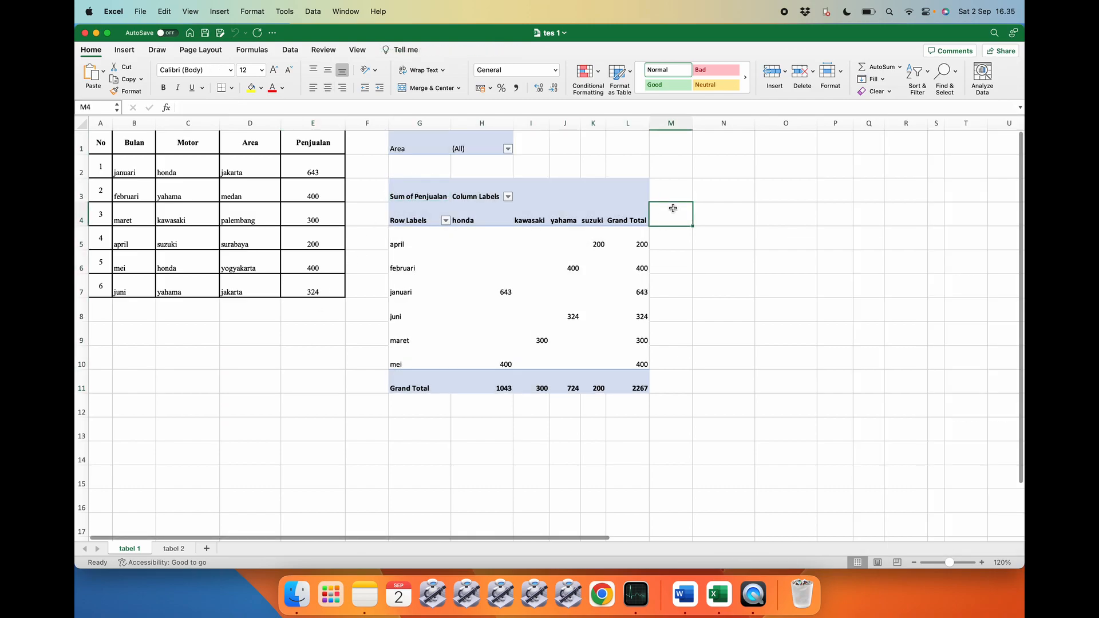
click(404, 192)
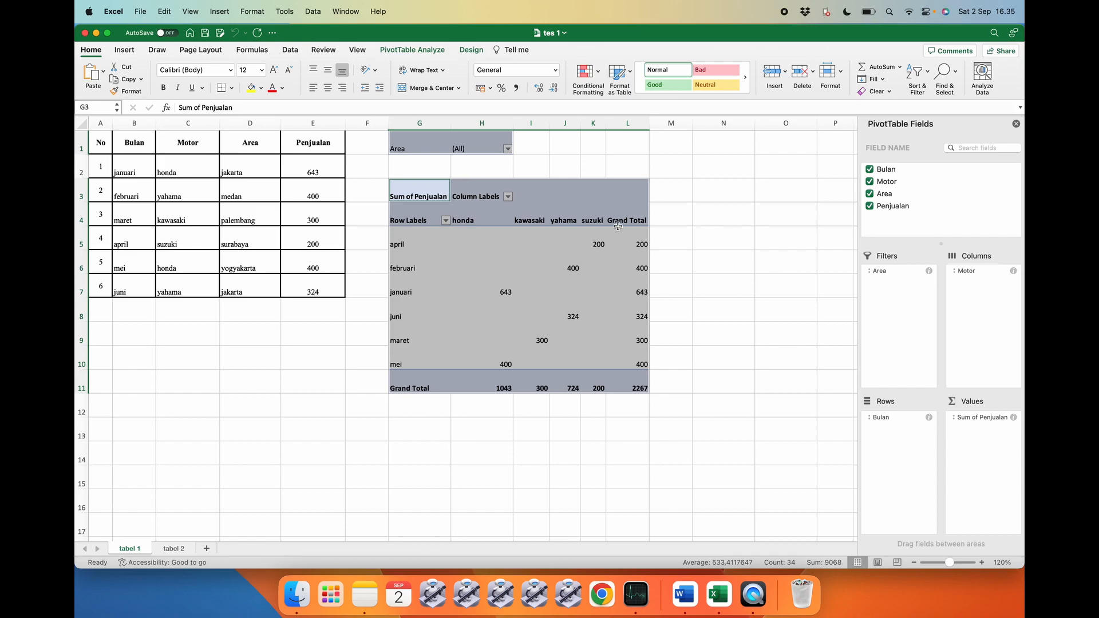
click(691, 238)
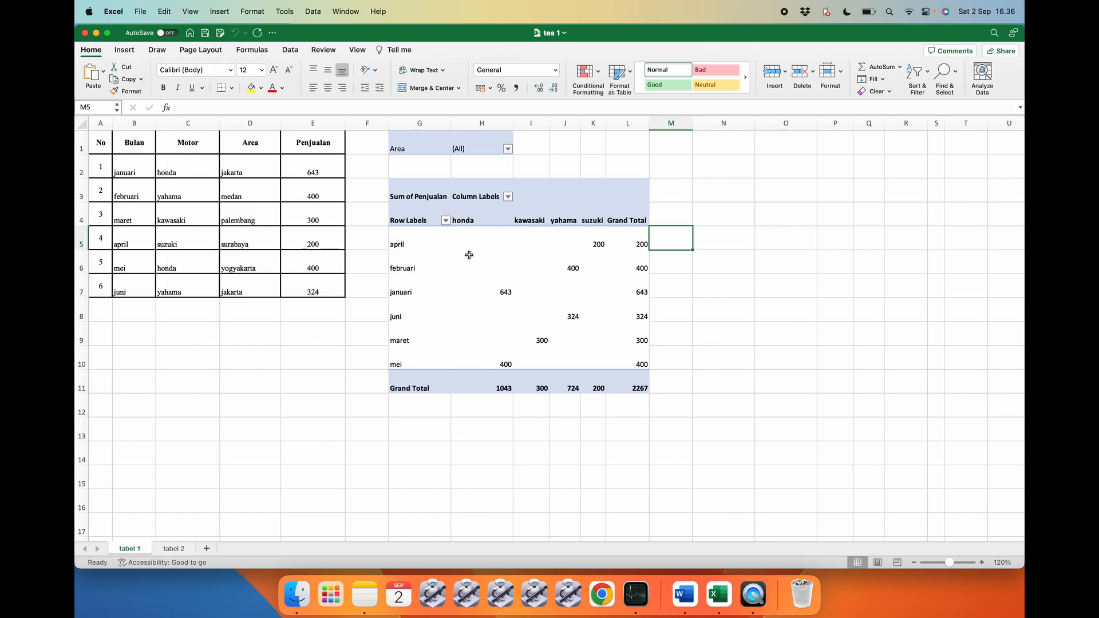
click(480, 221)
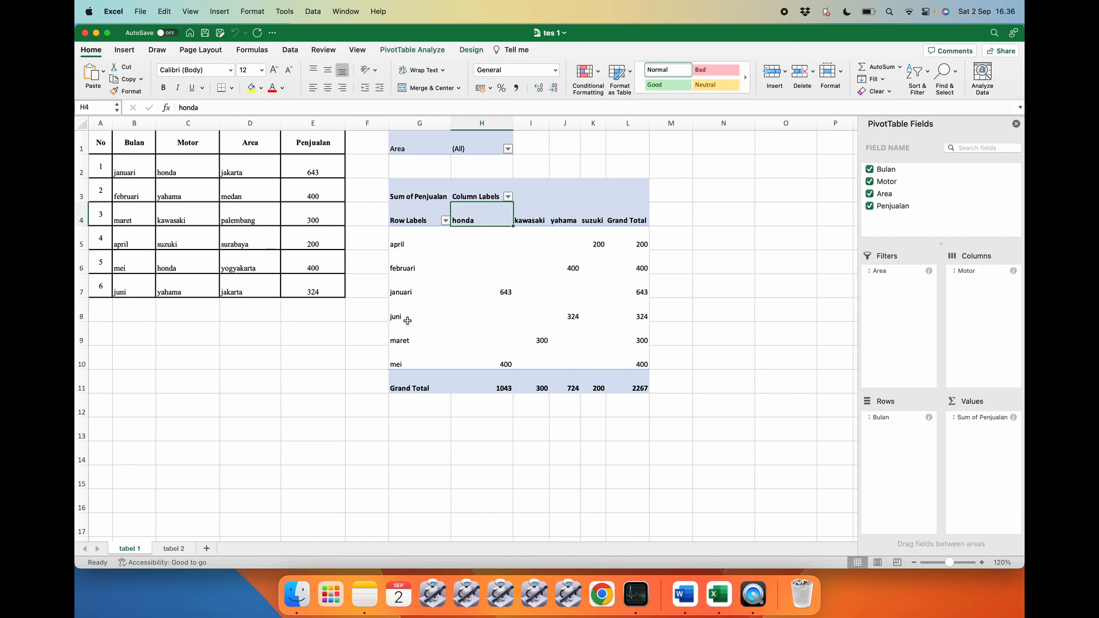
click(485, 386)
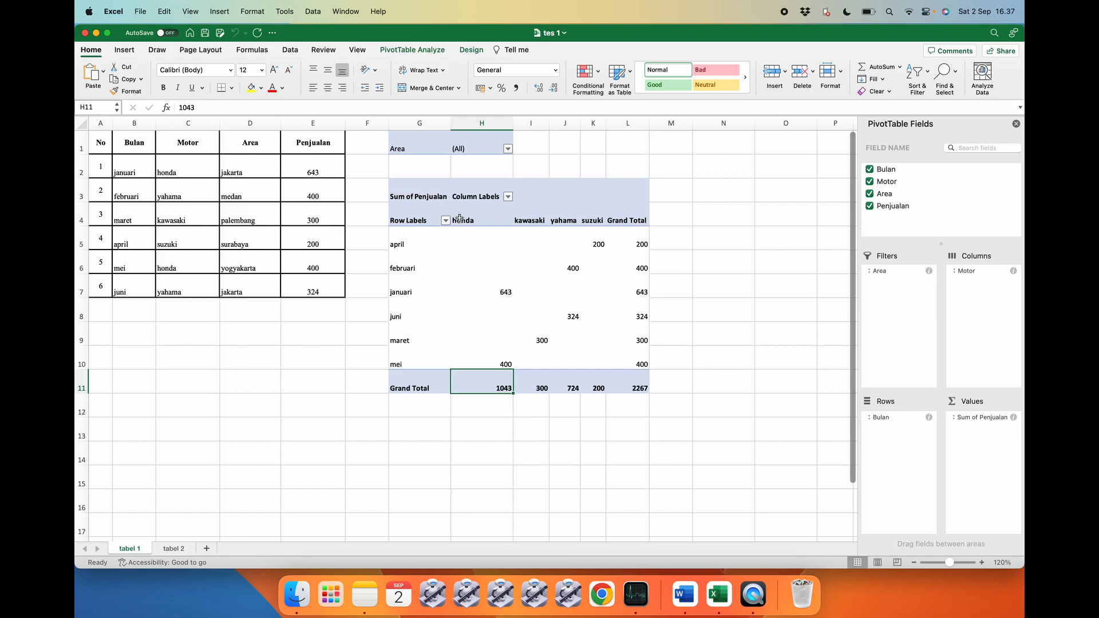
Filter the pivot table on tabel 1 by Area so that only jakarta is included
click(508, 149)
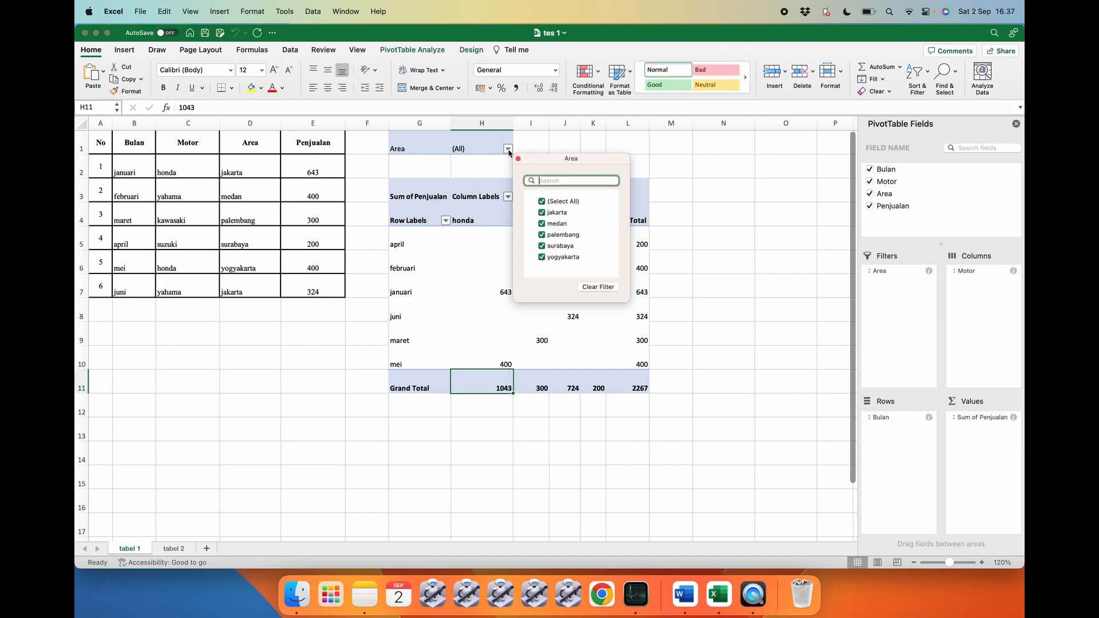
click(540, 203)
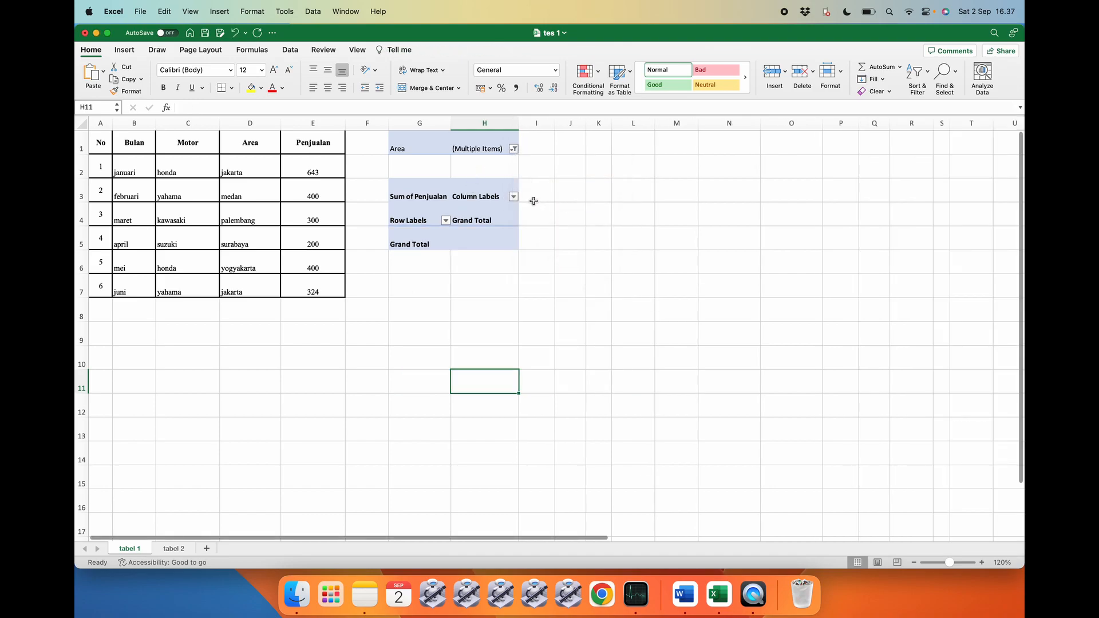
click(514, 150)
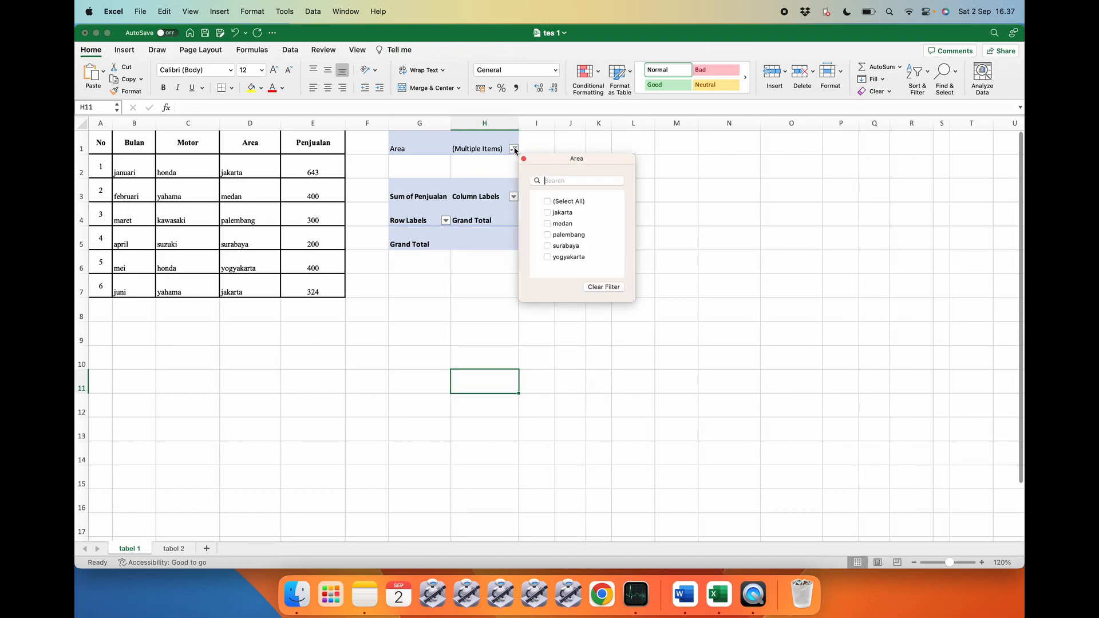
click(553, 214)
click(563, 342)
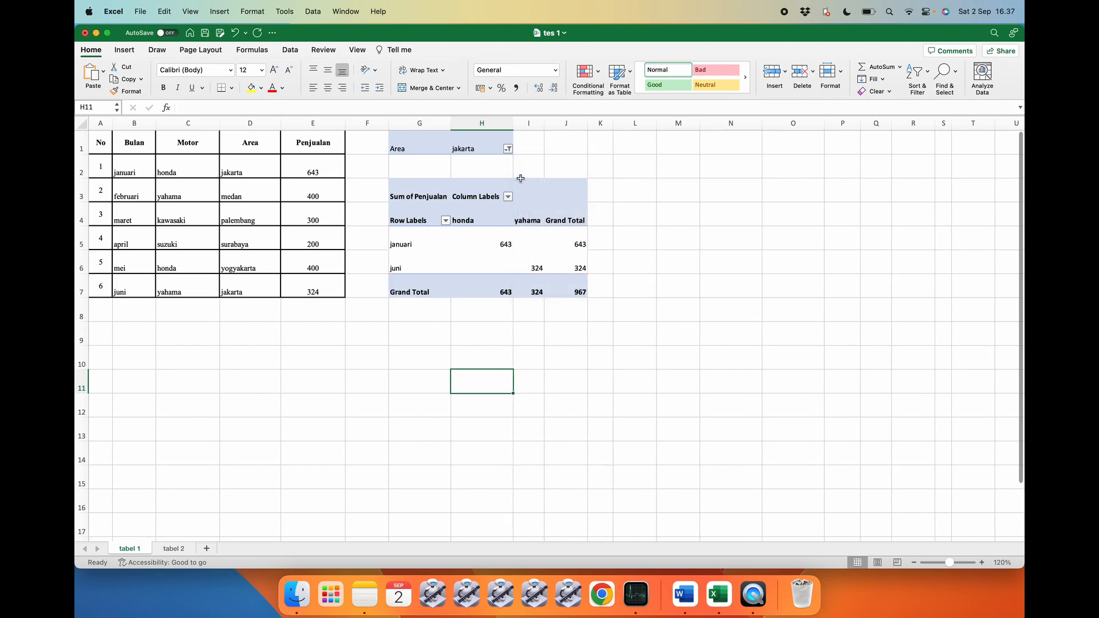
Add medan to the Area filter of the pivot table on tabel 1
click(508, 149)
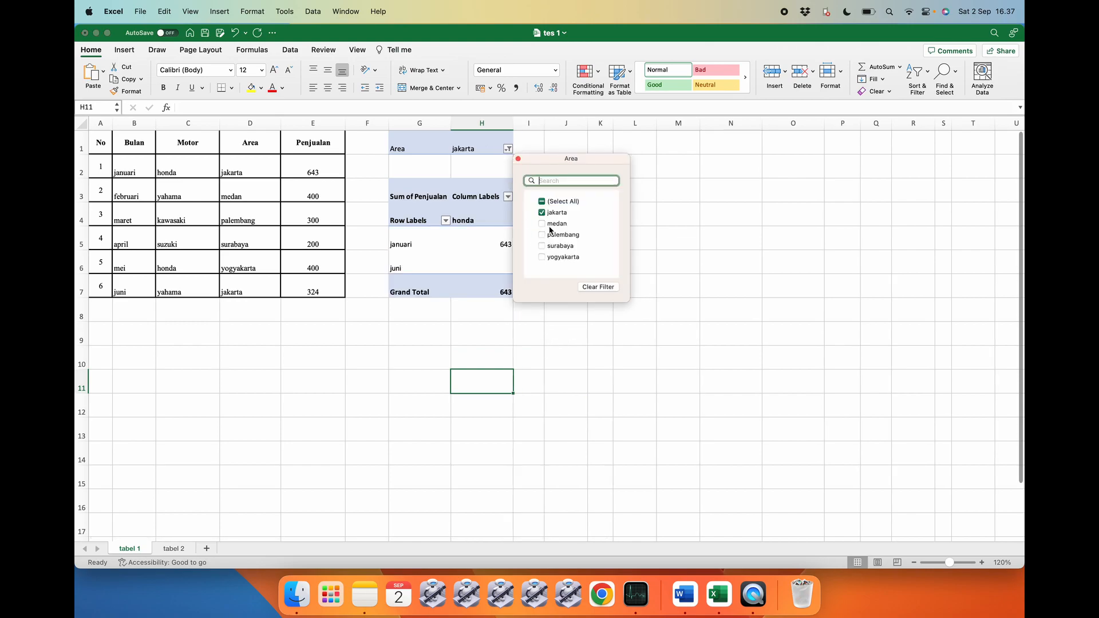
click(550, 225)
click(655, 324)
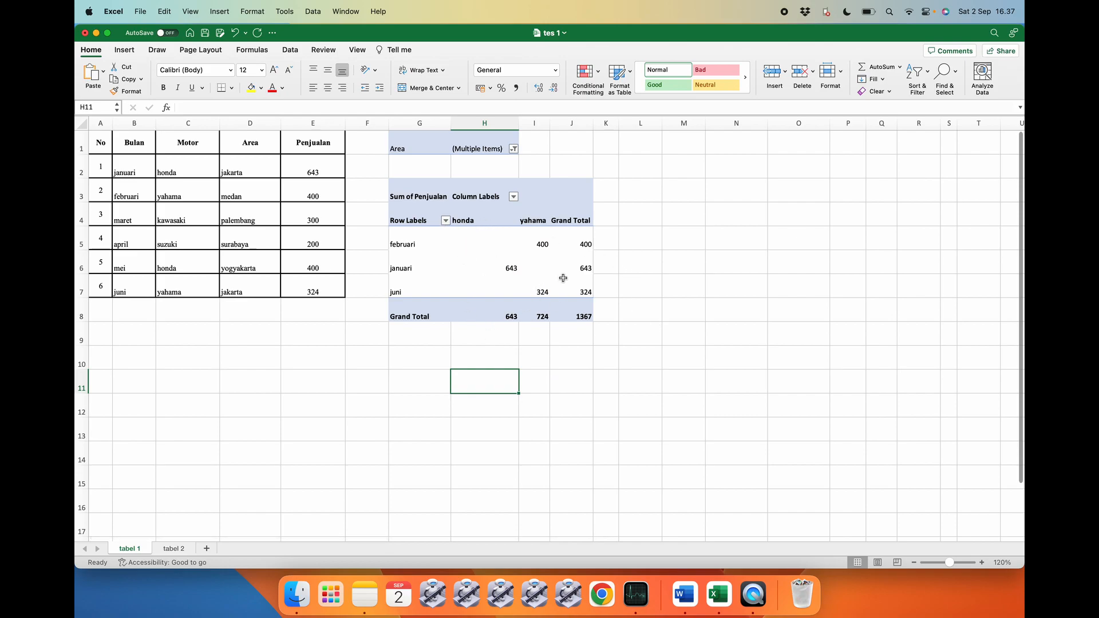
Switch to sheet tabel 2 and look through its sales data and pivot table
click(175, 550)
scroll(236, 408, up, 5)
scroll(236, 408, down, 10)
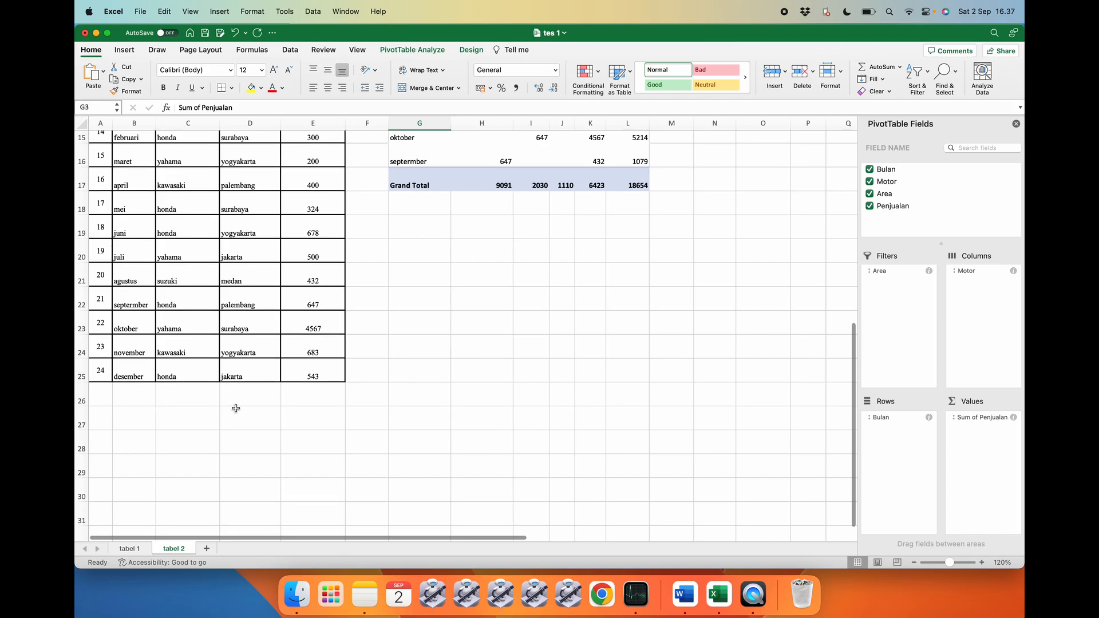
scroll(236, 408, up, 10)
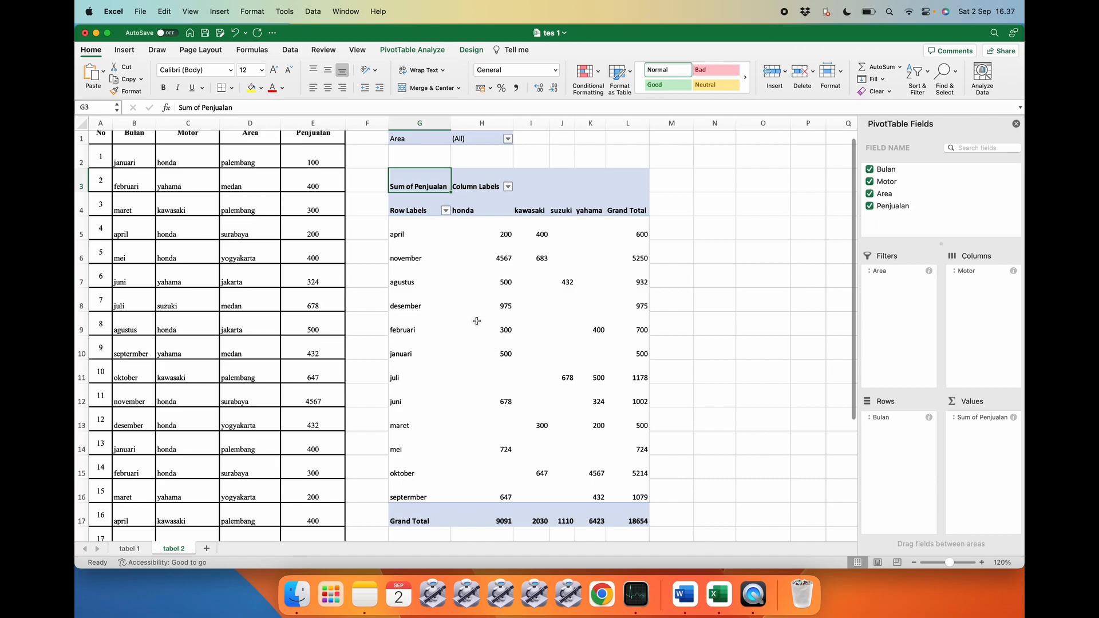
scroll(492, 347, down, 3)
scroll(476, 321, up, 4)
scroll(488, 176, down, 1)
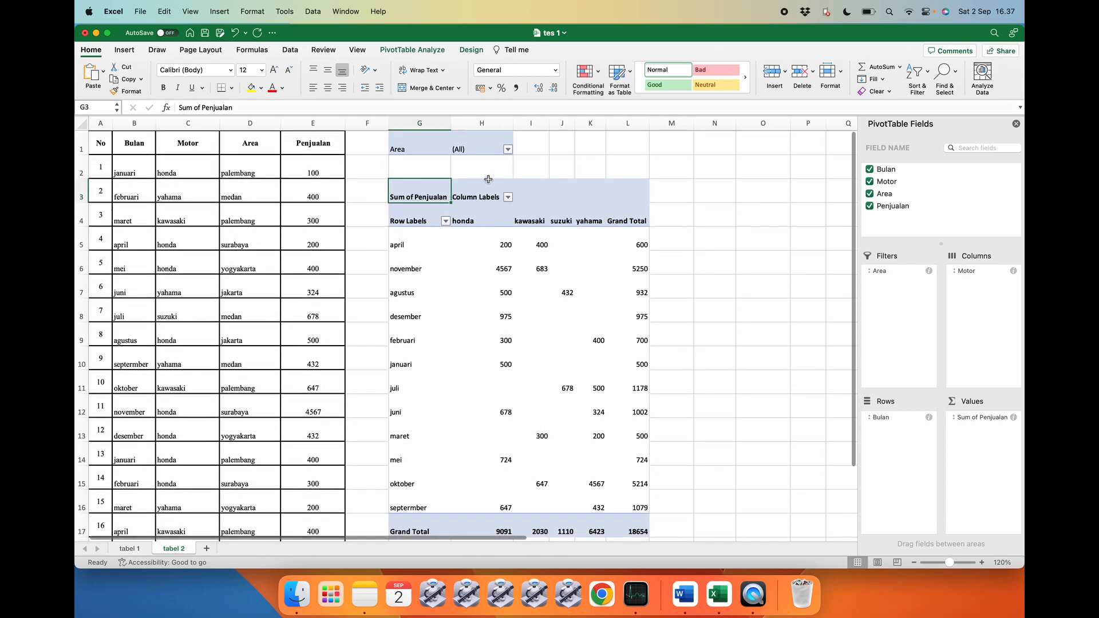
Filter the pivot table on tabel 2 by Area to jakarta, medan and palembang
click(508, 139)
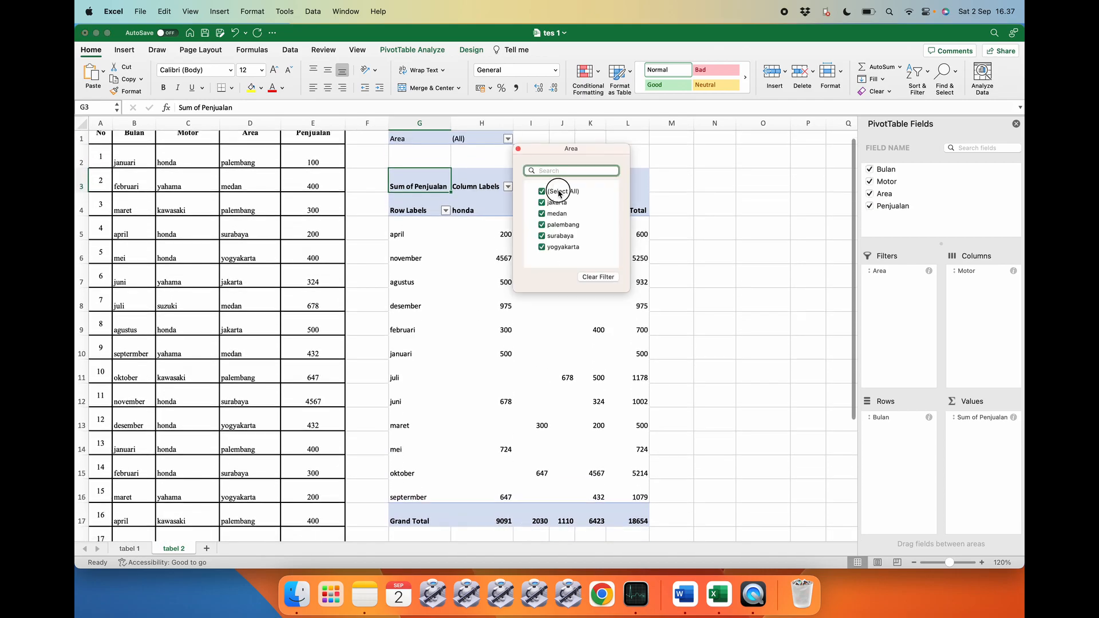
click(553, 192)
click(556, 202)
click(557, 213)
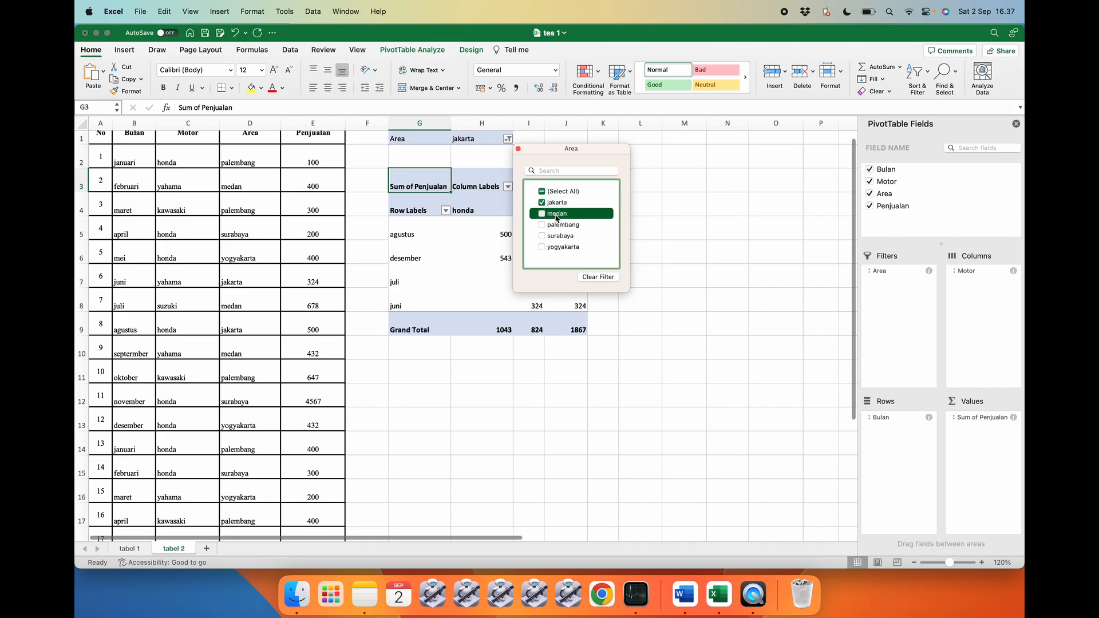
click(561, 224)
click(689, 282)
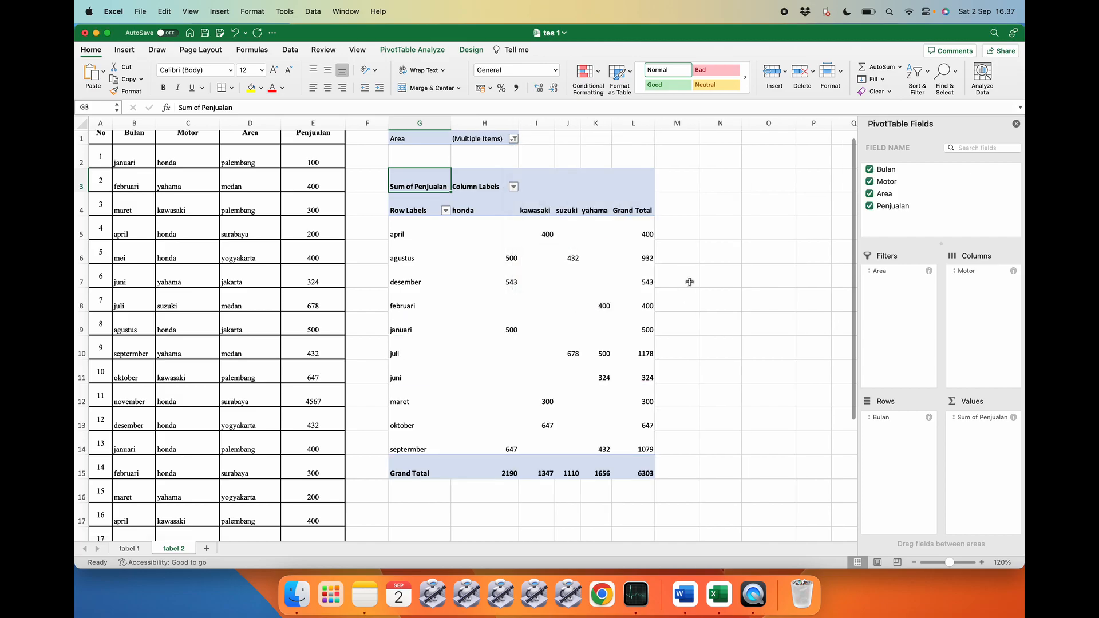
Review the source rows on tabel 2 against the filtered pivot table
click(199, 315)
scroll(199, 316, down, 8)
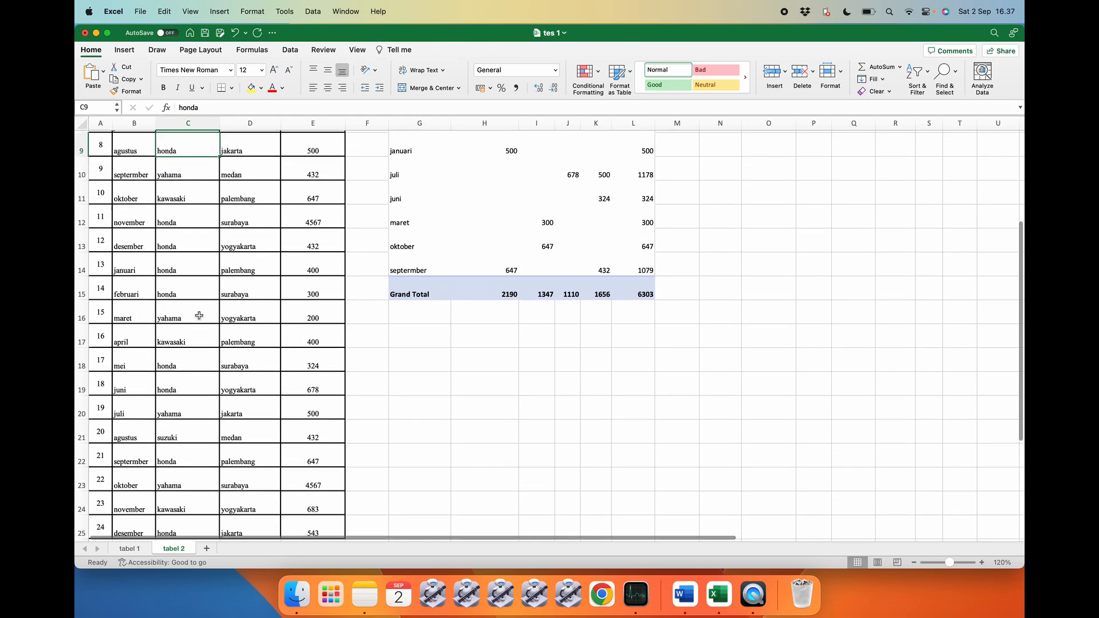
scroll(199, 315, down, 4)
scroll(198, 314, up, 12)
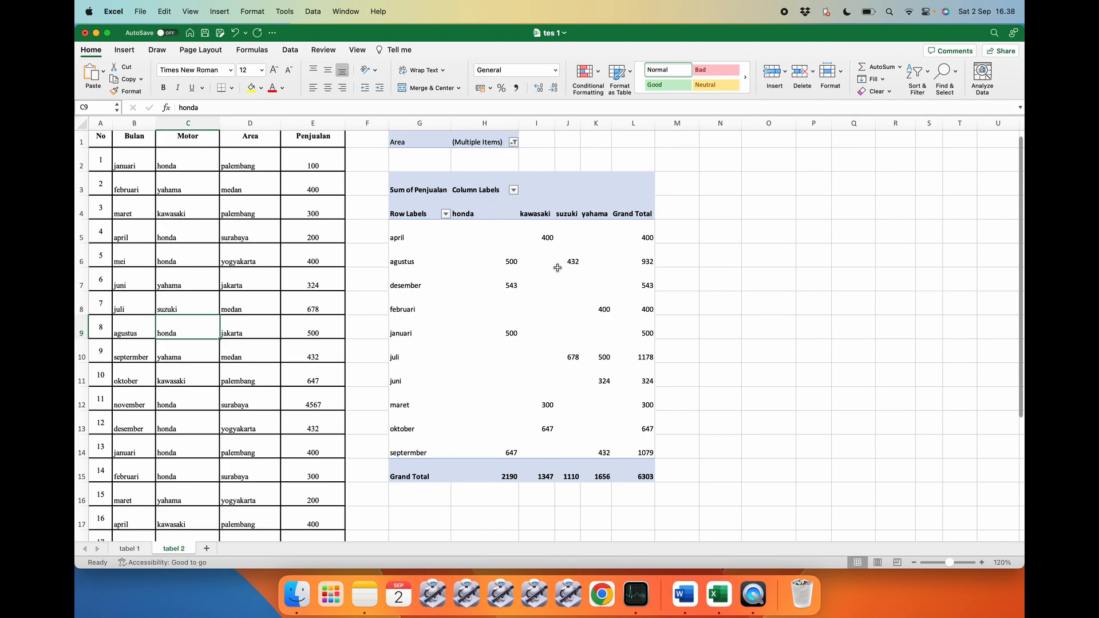
click(679, 283)
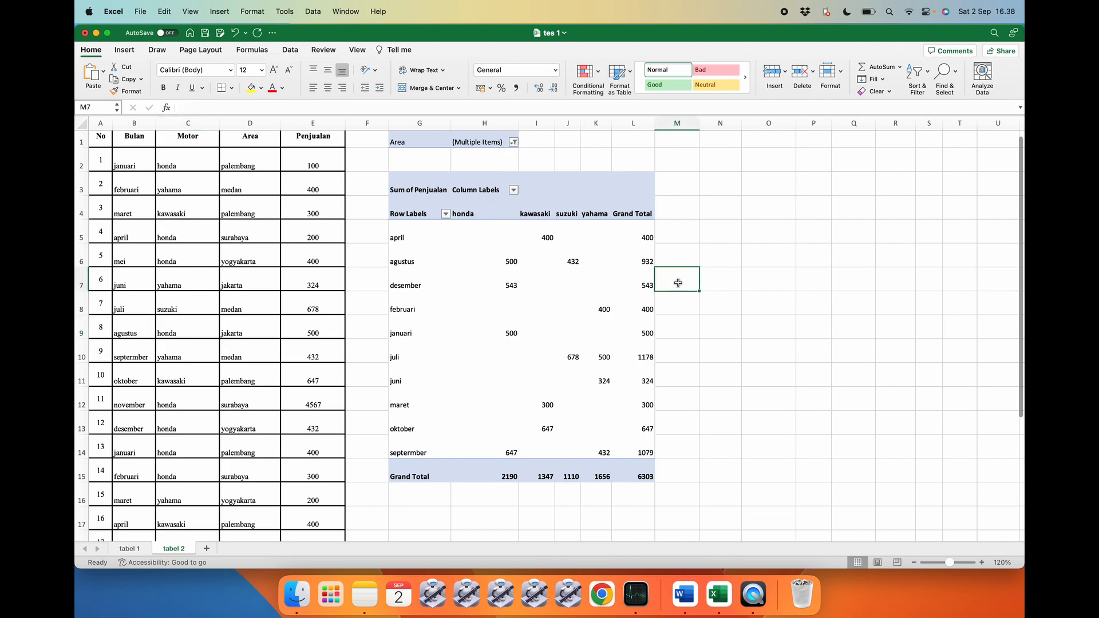
click(631, 270)
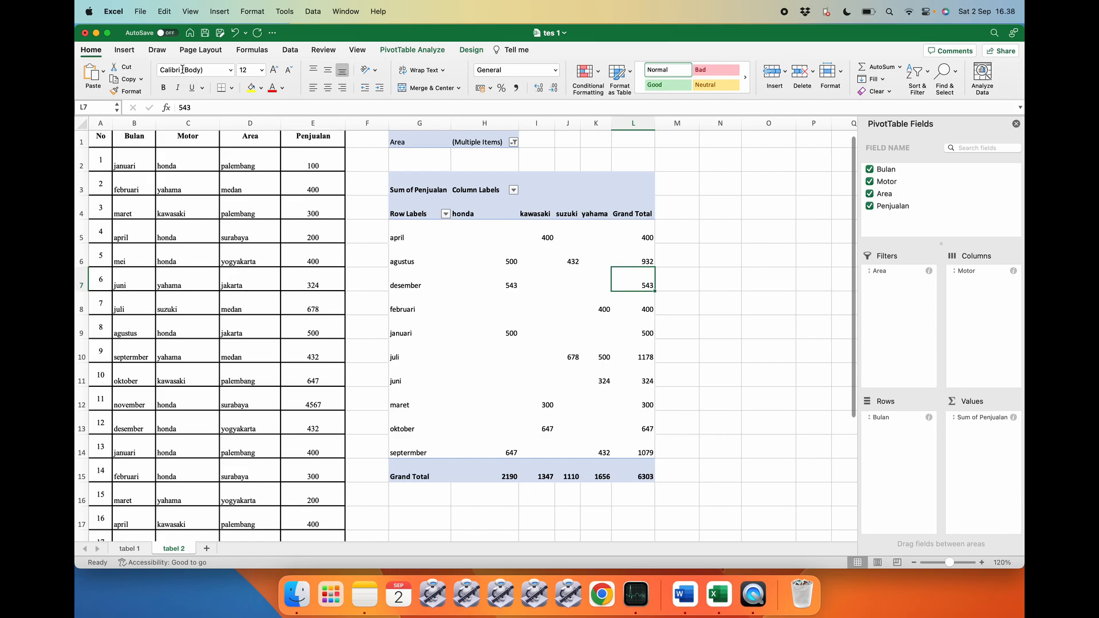
Close the workbook tes 1.xlsx and save its changes
click(84, 34)
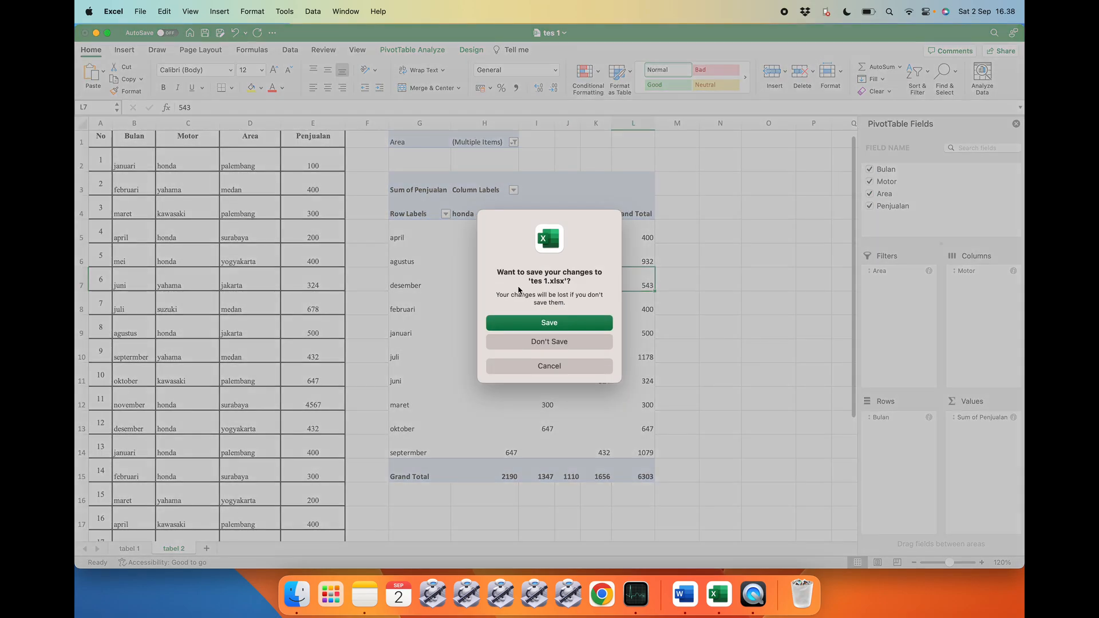
click(523, 320)
click(608, 311)
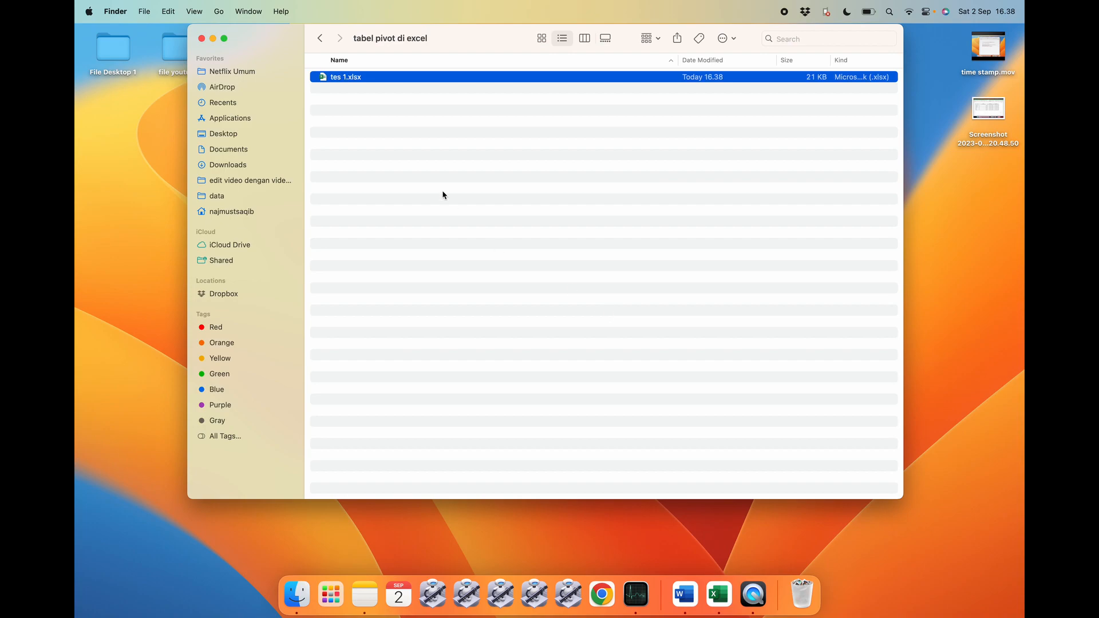
Duplicate tes 1.xlsx in the folder and open the copy
click(444, 194)
click(398, 78)
right_click(399, 78)
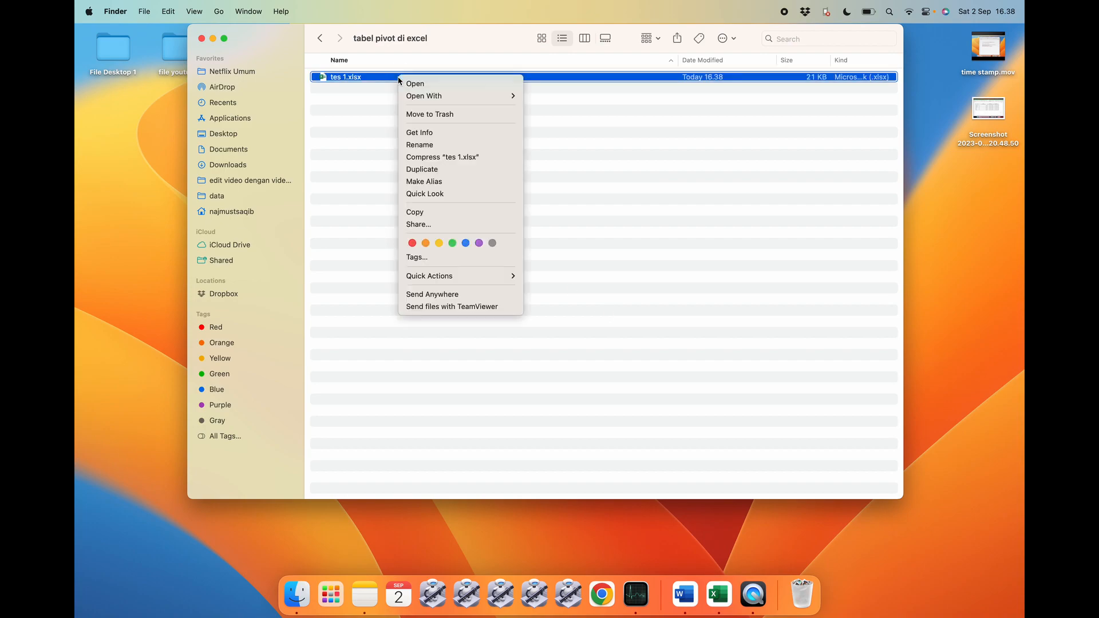
click(440, 170)
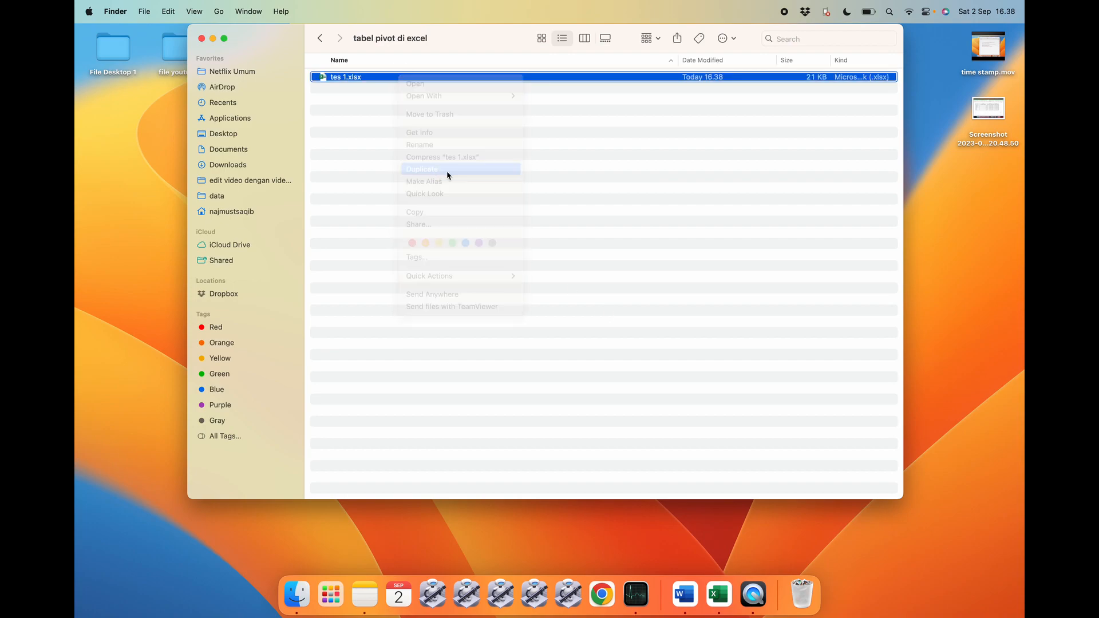
click(396, 104)
double_click(389, 78)
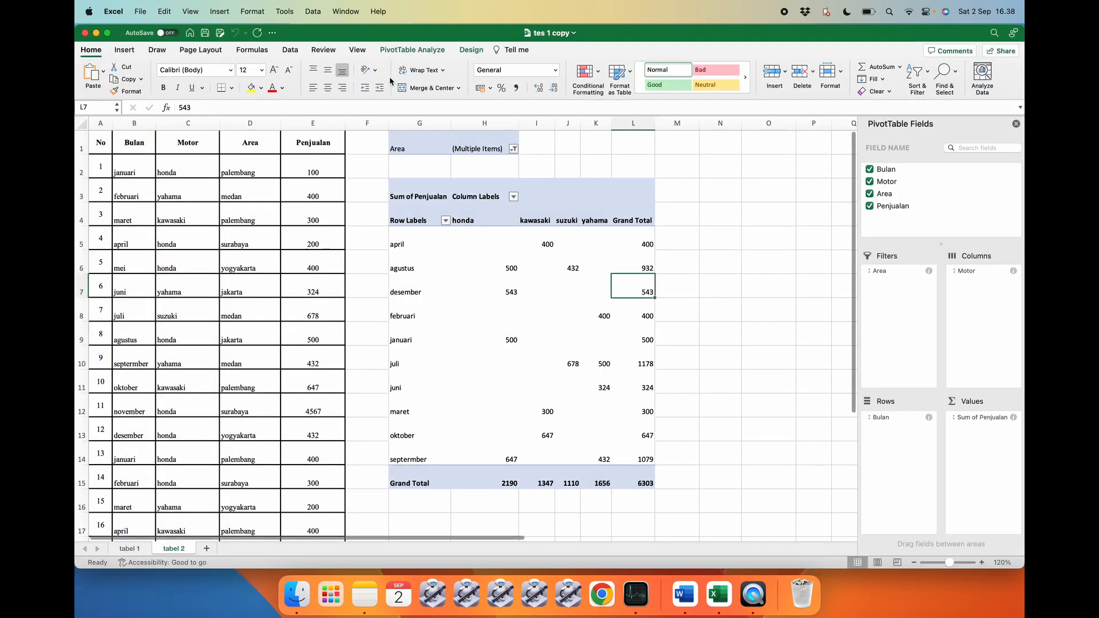
click(710, 237)
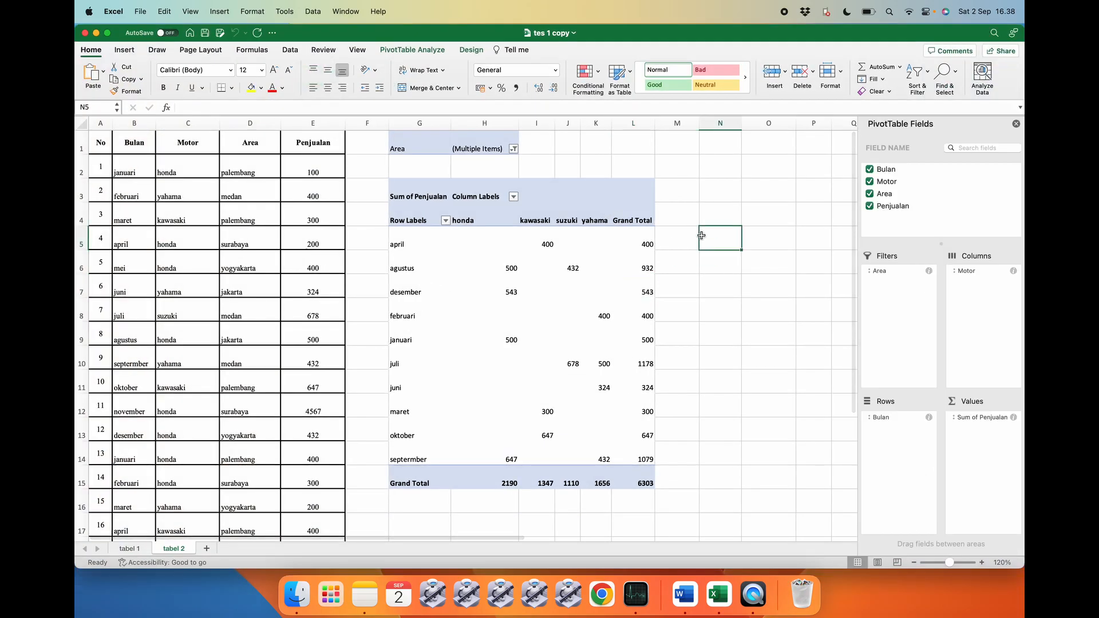
Delete the whole pivot table from sheet tabel 1 in the copied workbook, including its Area filter
click(139, 551)
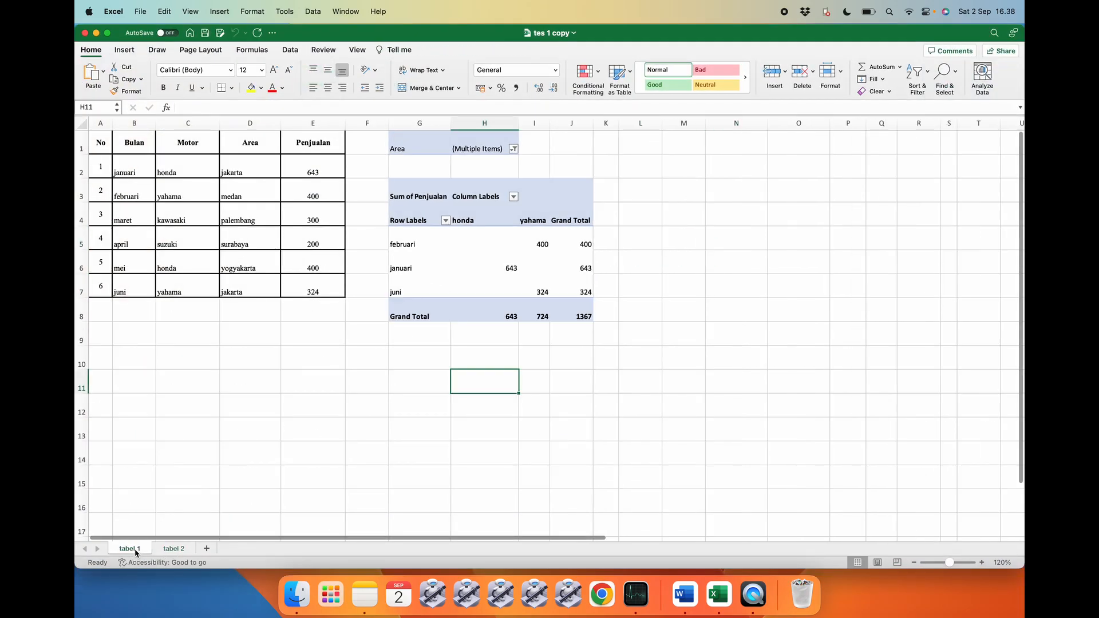
click(651, 370)
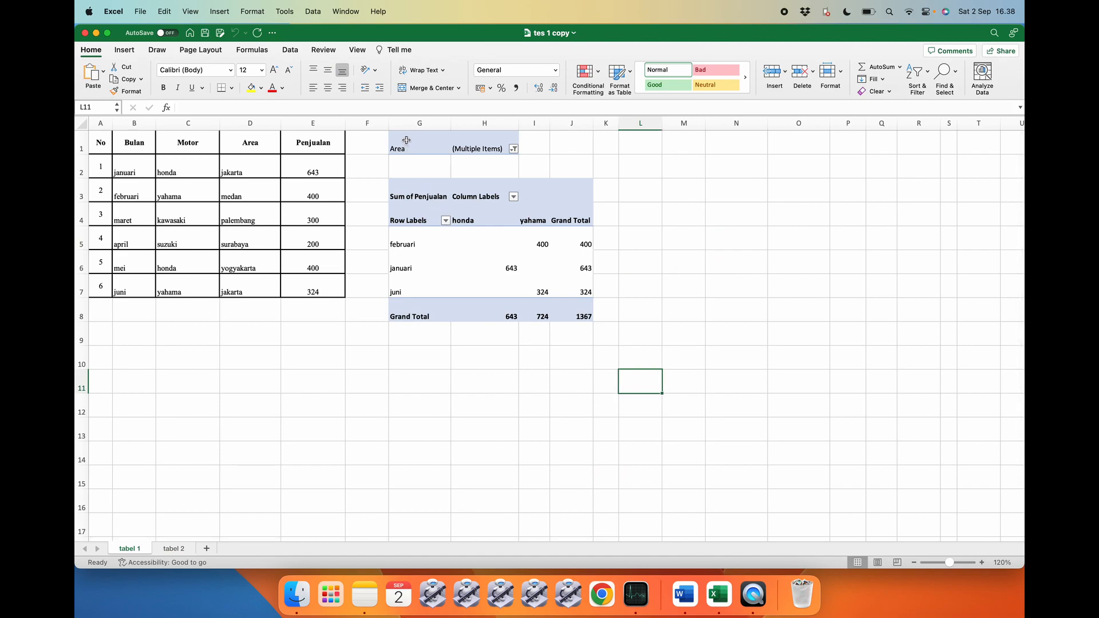
drag(407, 144, 576, 335)
key(Delete)
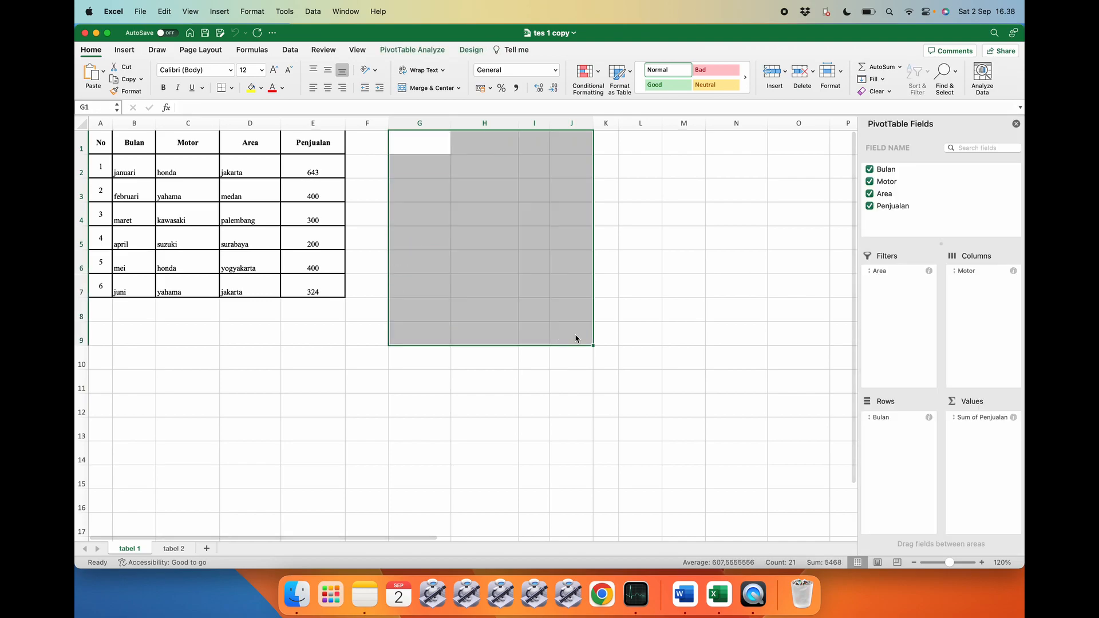
click(543, 378)
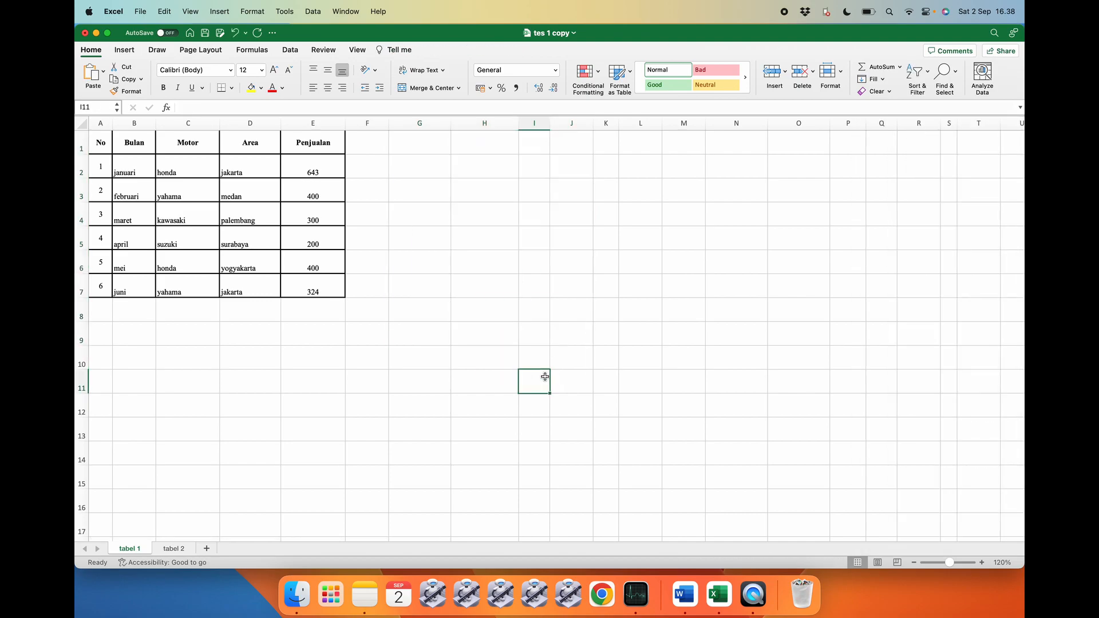
Delete the whole pivot table from sheet tabel 2, including its Area filter
click(170, 549)
click(427, 393)
drag(412, 143, 689, 525)
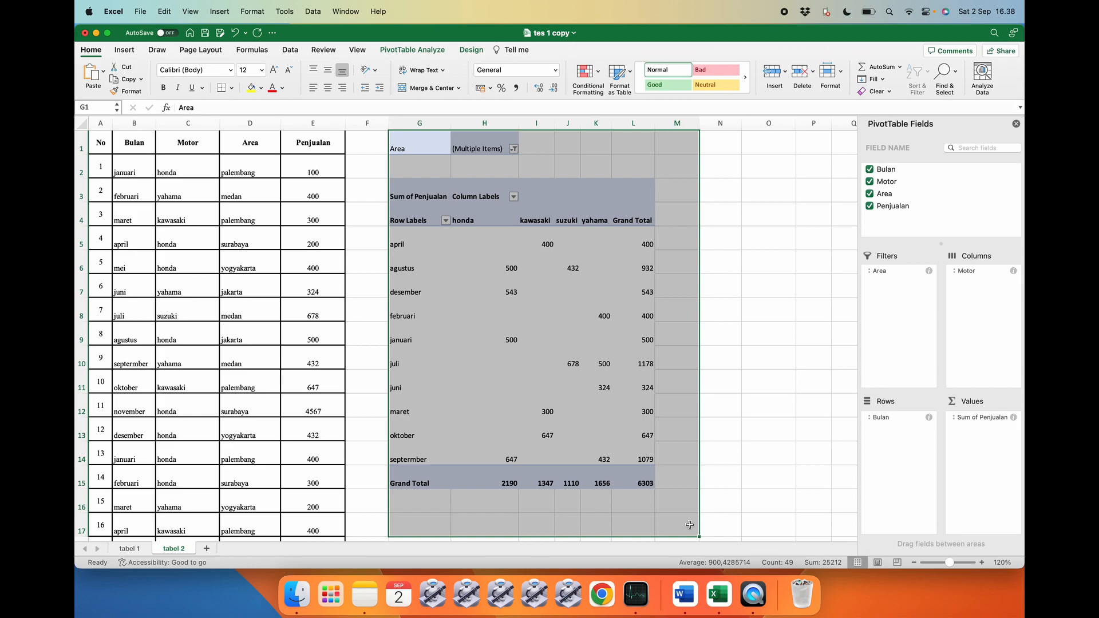
key(Delete)
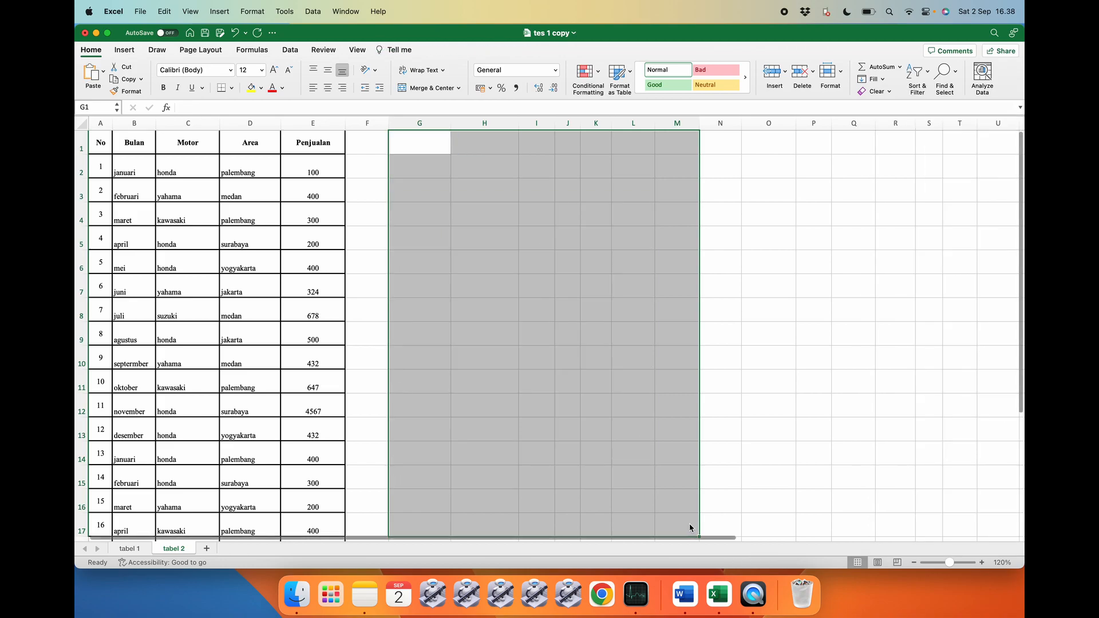
click(646, 448)
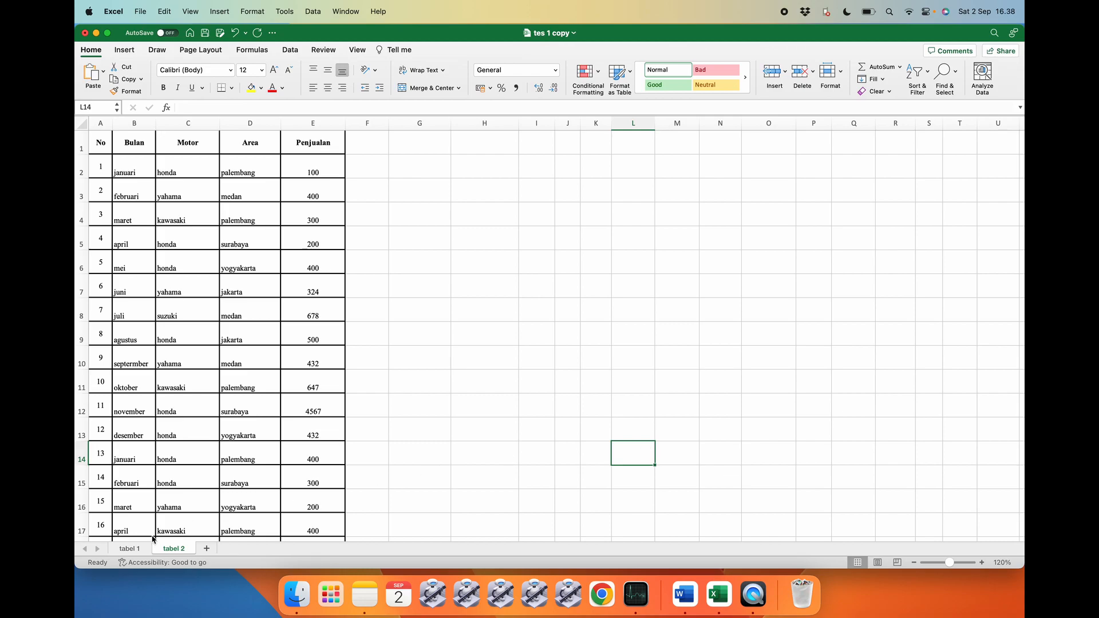
Start a new PivotTable on sheet tabel 1 from the data range B1:E7, leaving out the No column
click(128, 550)
click(273, 433)
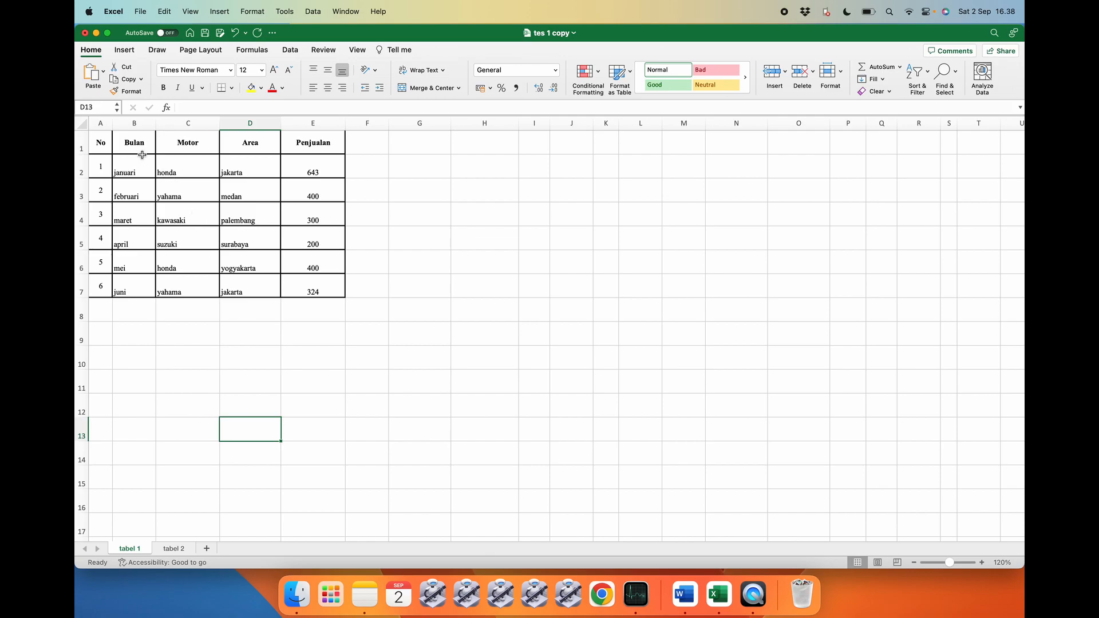
drag(135, 143, 288, 292)
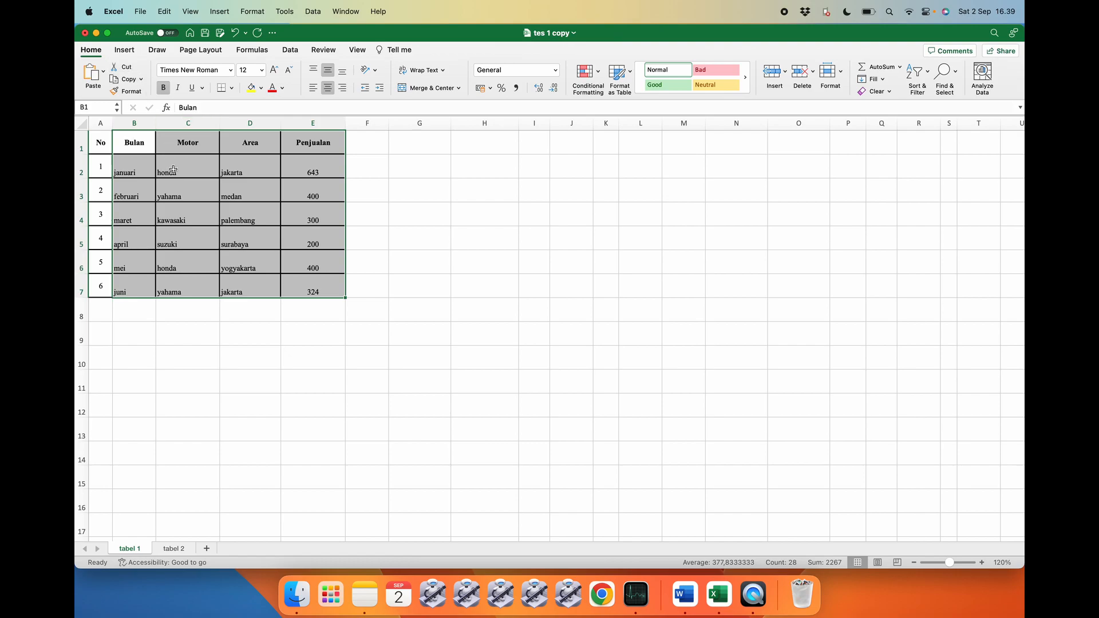
click(125, 51)
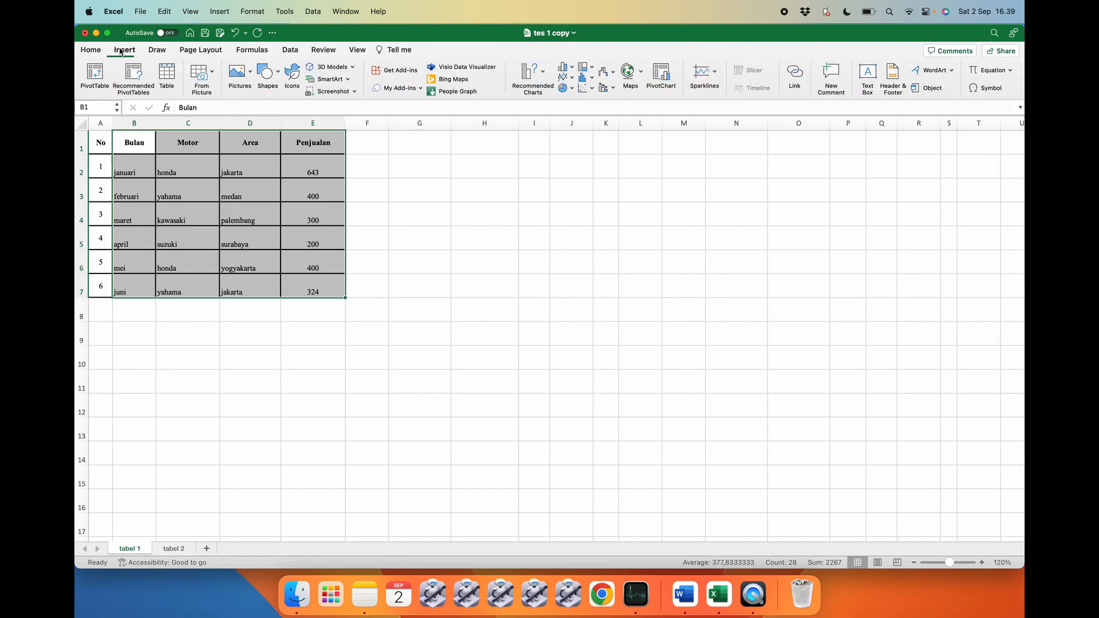
click(95, 75)
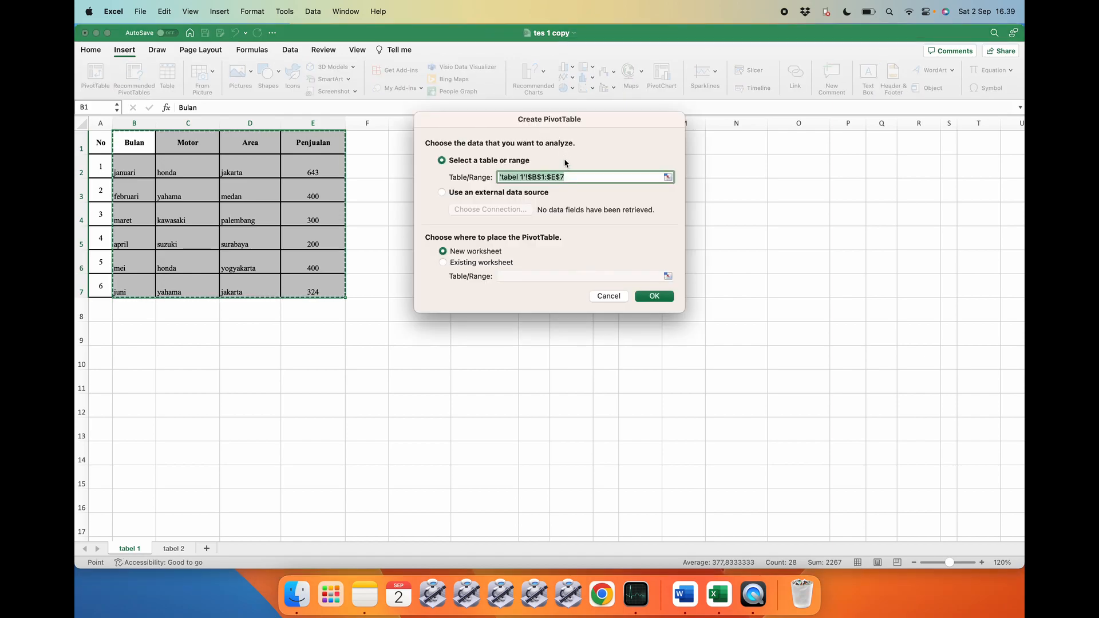
click(571, 176)
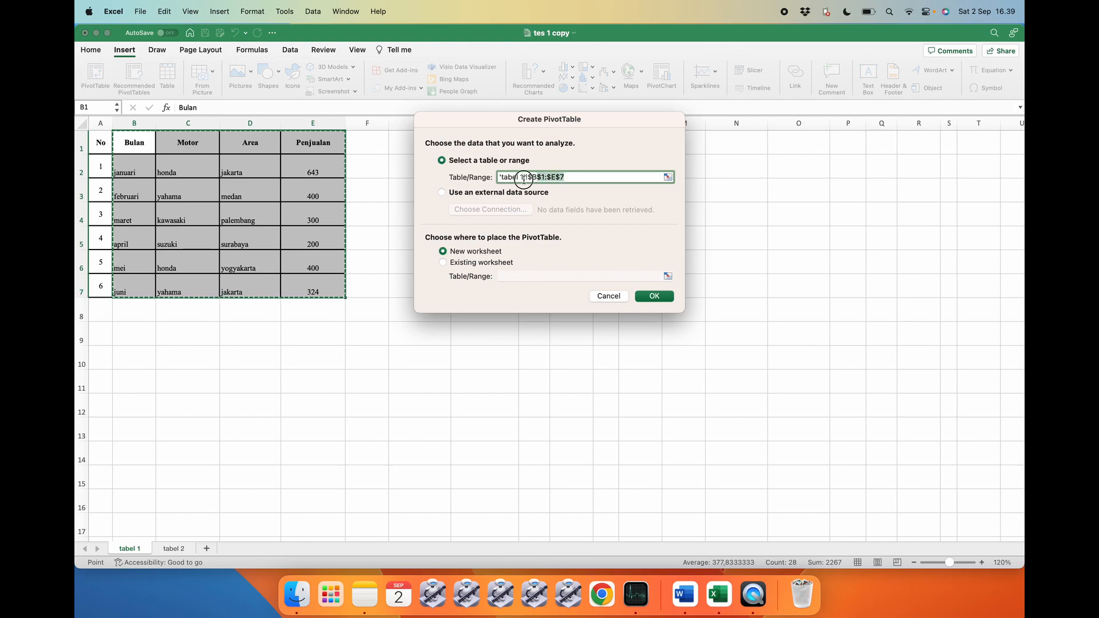
drag(497, 178, 562, 178)
click(562, 178)
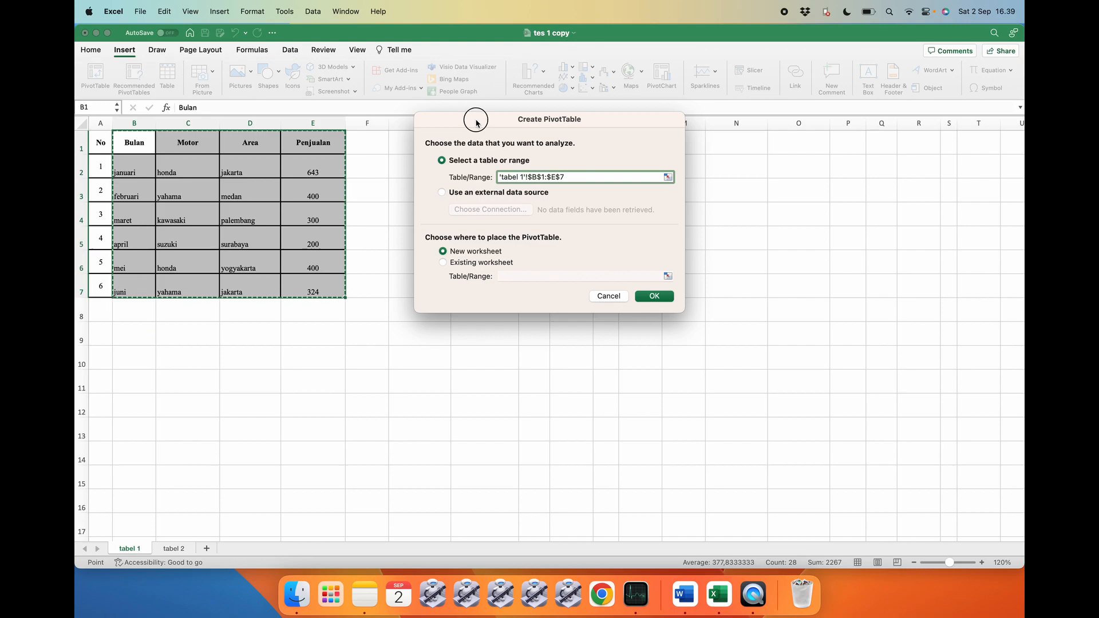
drag(474, 117, 649, 122)
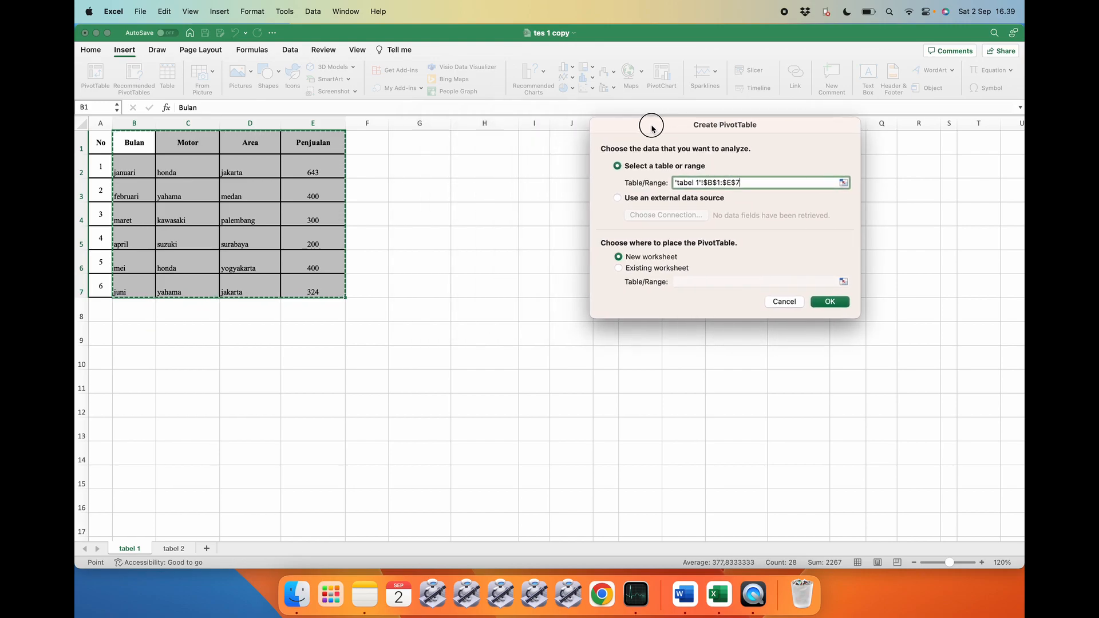
Place the PivotTable in the existing worksheet tabel 1 at cell G1 and create it
click(645, 268)
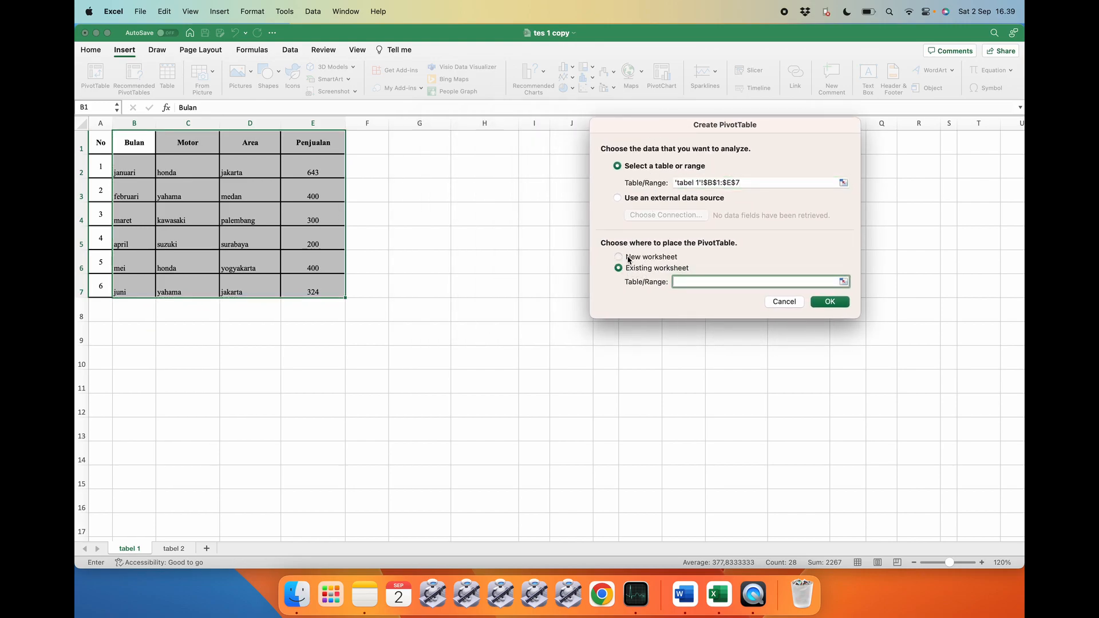
click(630, 258)
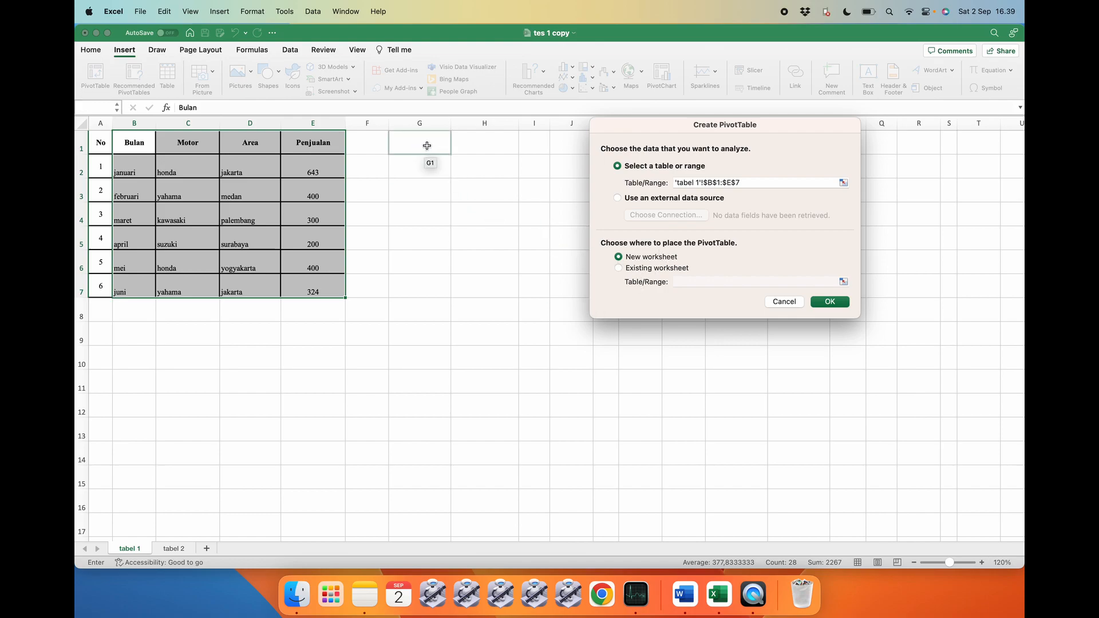
click(638, 269)
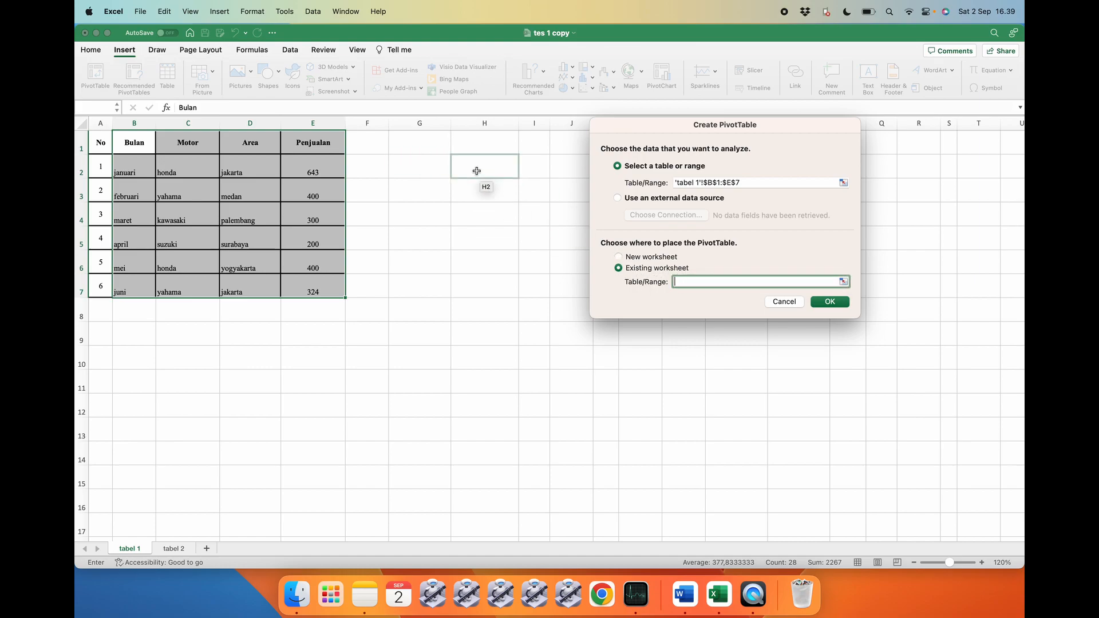
click(425, 150)
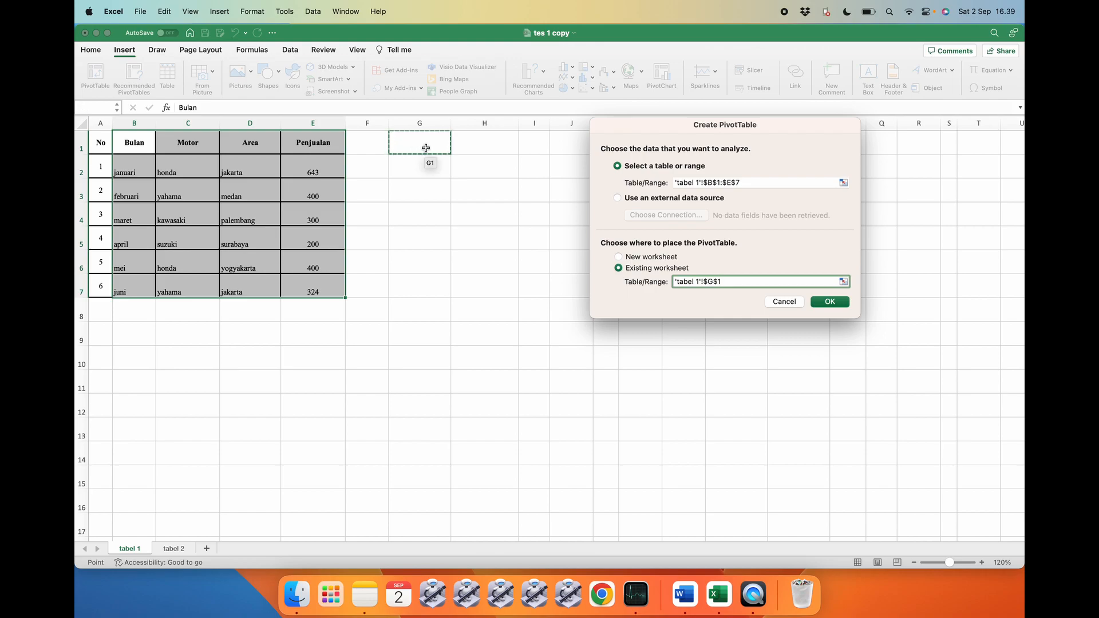
click(827, 305)
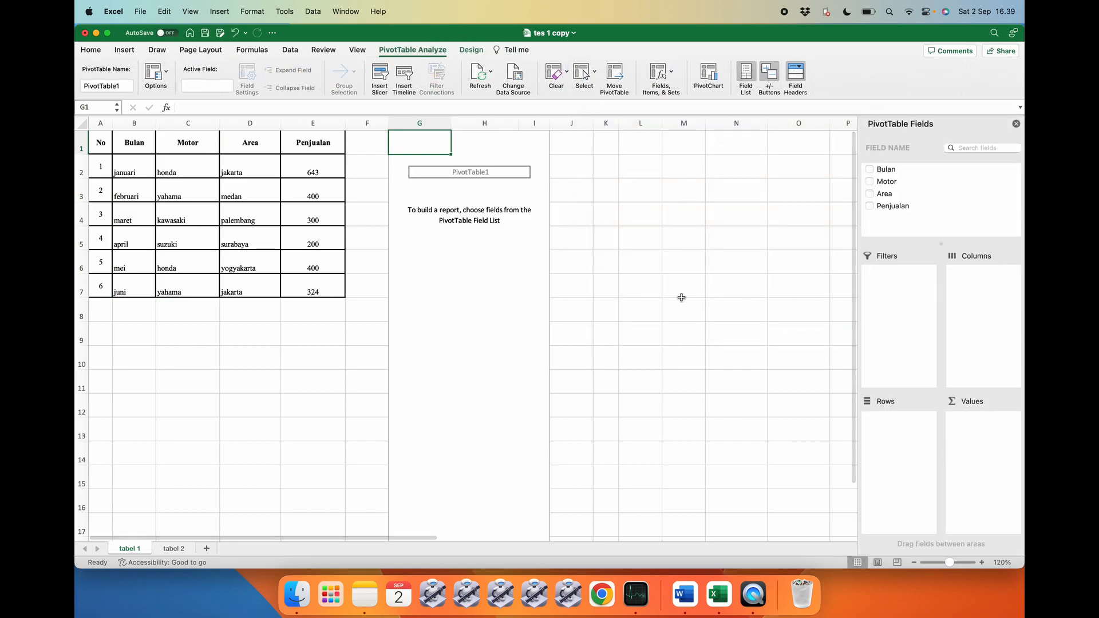
Examine how the field list and the PivotTable analysis and design tools depend on selecting a cell inside the empty pivot area
click(681, 297)
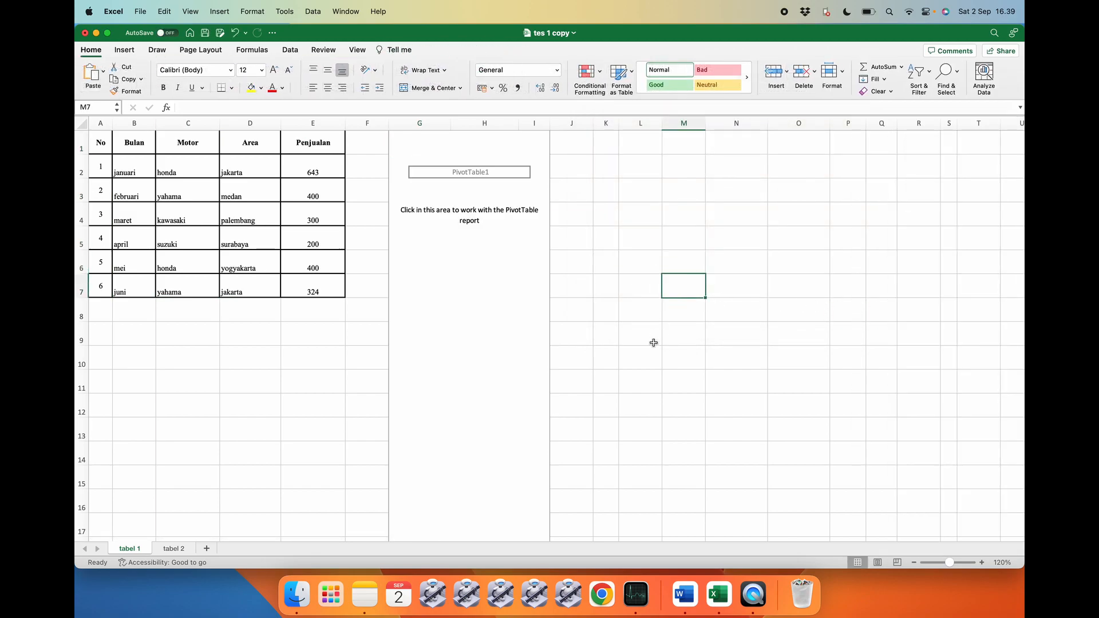
click(654, 342)
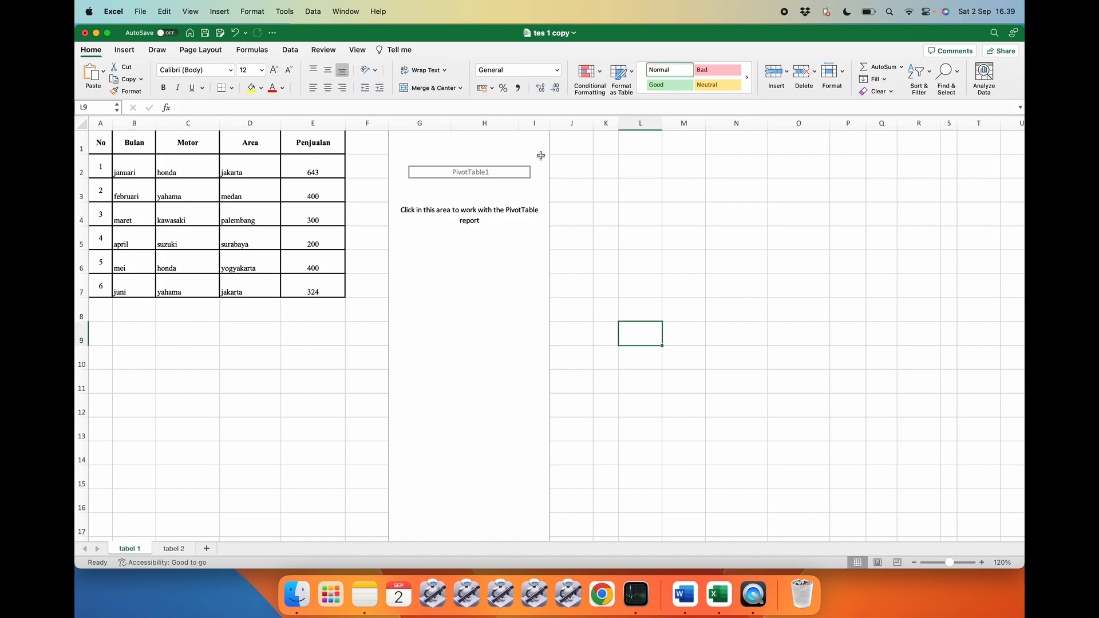
click(505, 152)
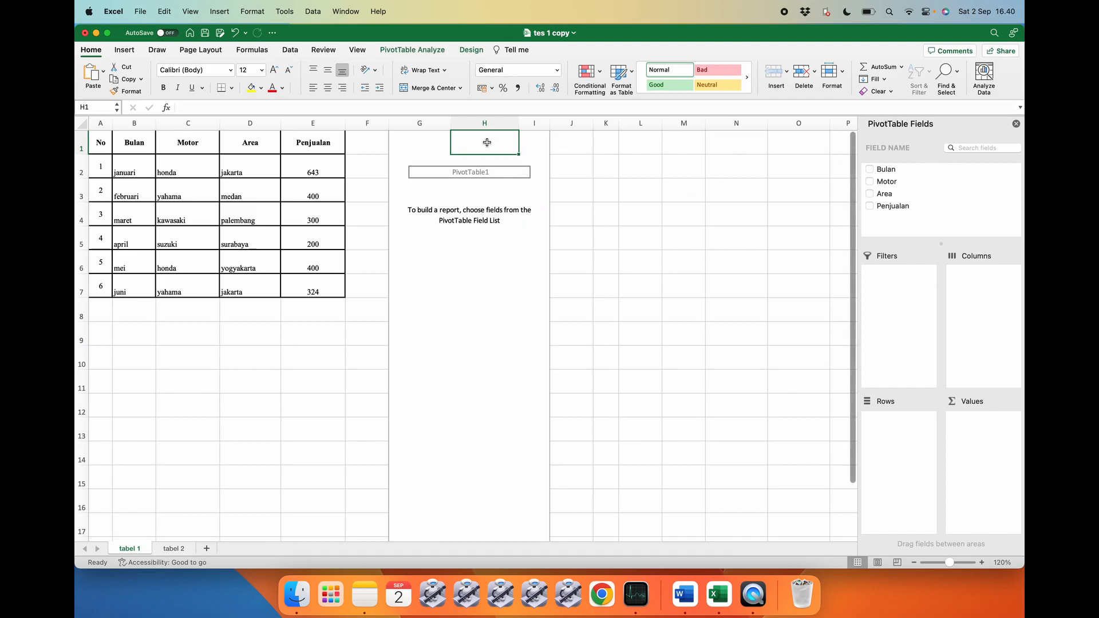
click(403, 50)
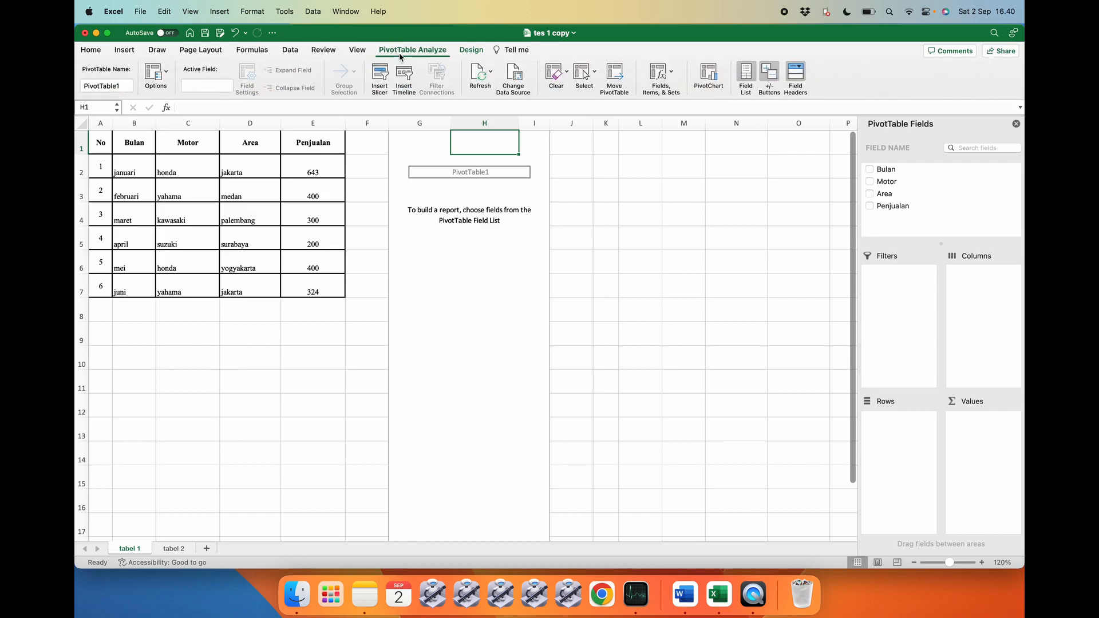
click(472, 51)
click(414, 50)
click(589, 238)
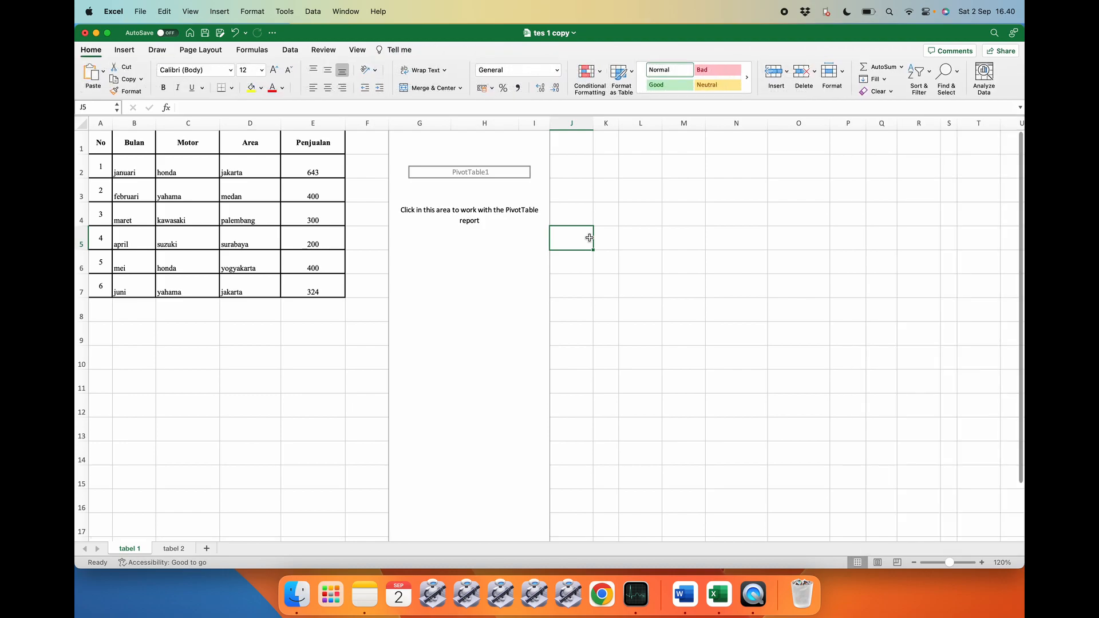
Assign Bulan to the rows and Motor to the columns of the pivot table on tabel 1
click(530, 182)
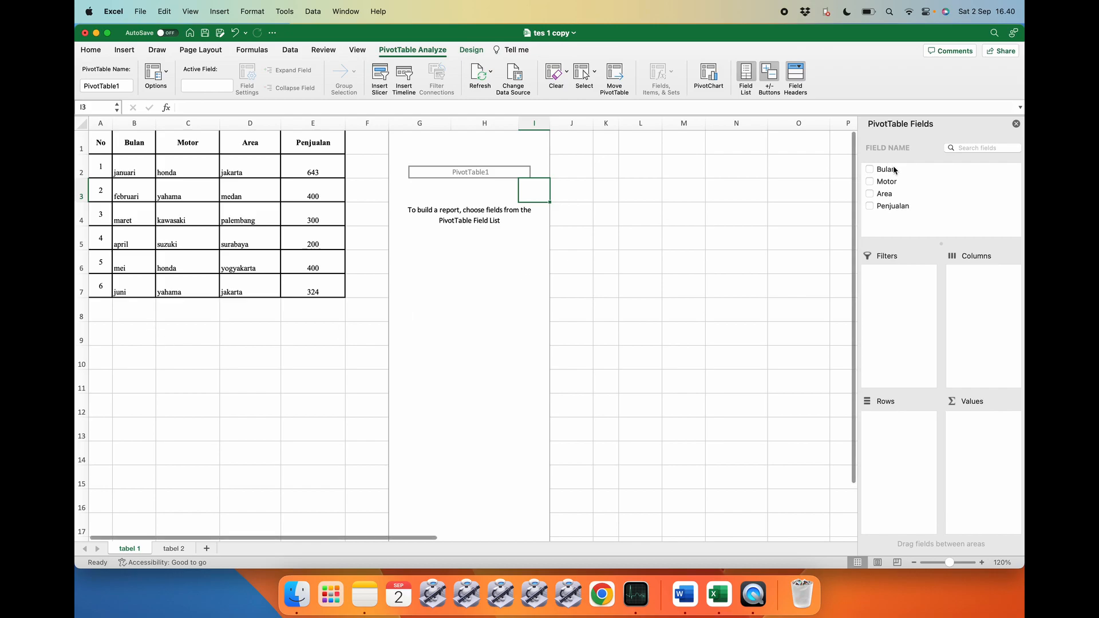
drag(891, 170, 885, 443)
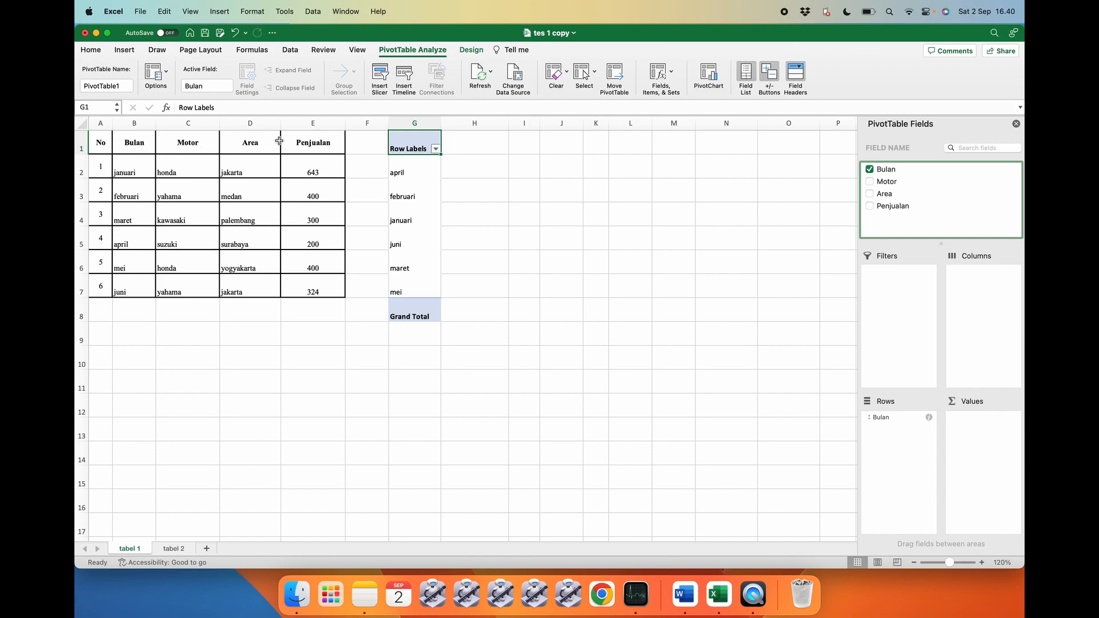
click(882, 184)
drag(880, 185, 988, 287)
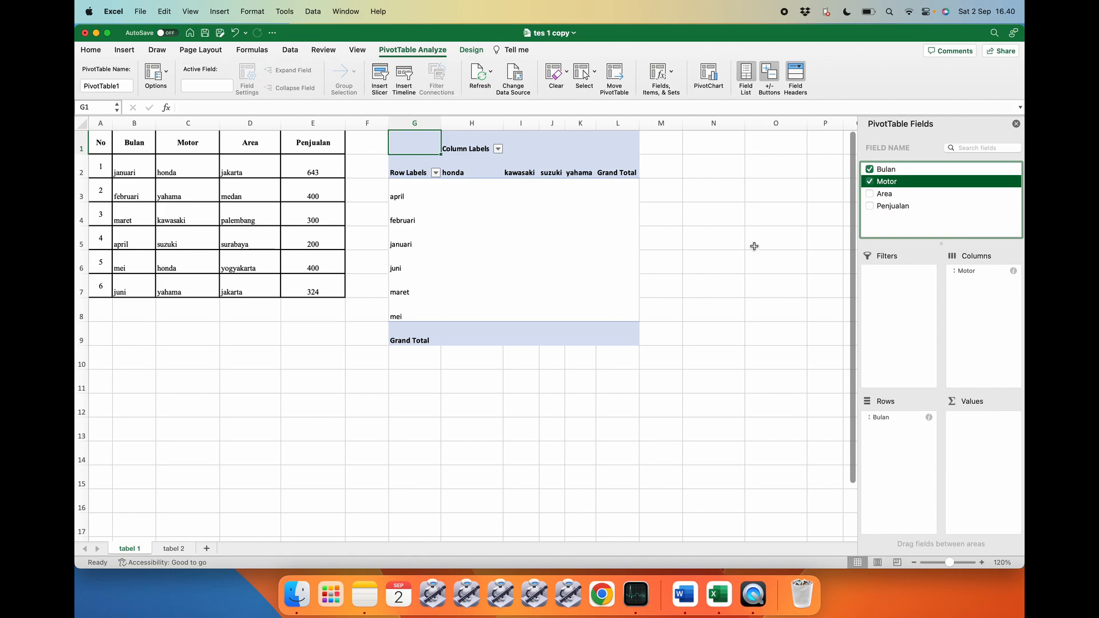
Add Area as the pivot table's report filter and Penjualan as its summed values
click(896, 196)
drag(899, 199, 903, 297)
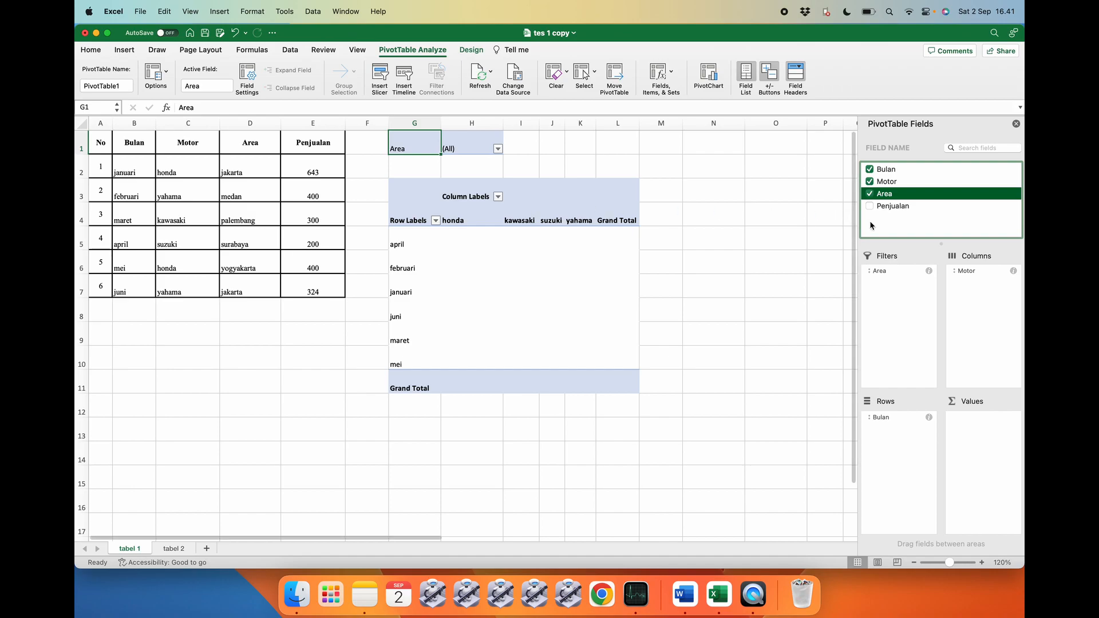
drag(893, 206, 993, 451)
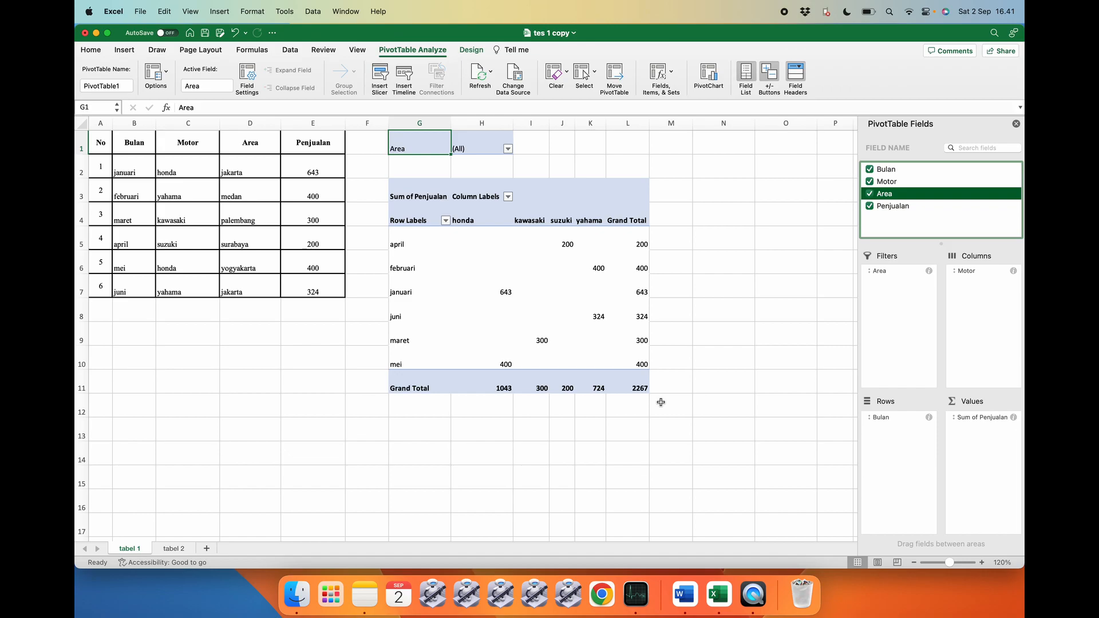
Filter the pivot table's Area to only jakarta, medan and palembang
click(507, 150)
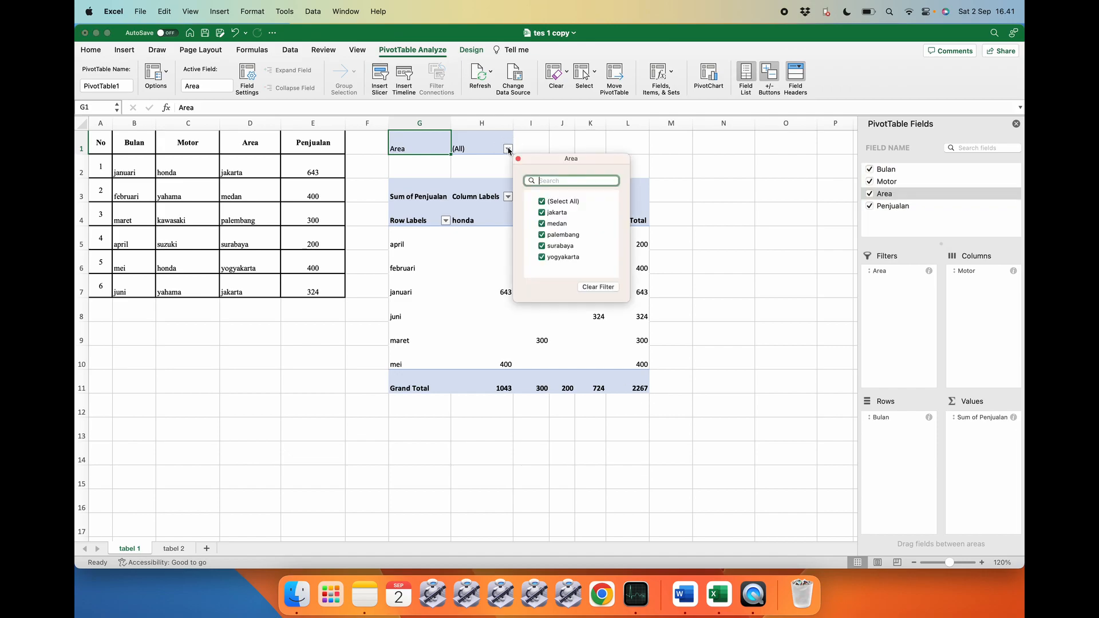
click(557, 201)
click(558, 213)
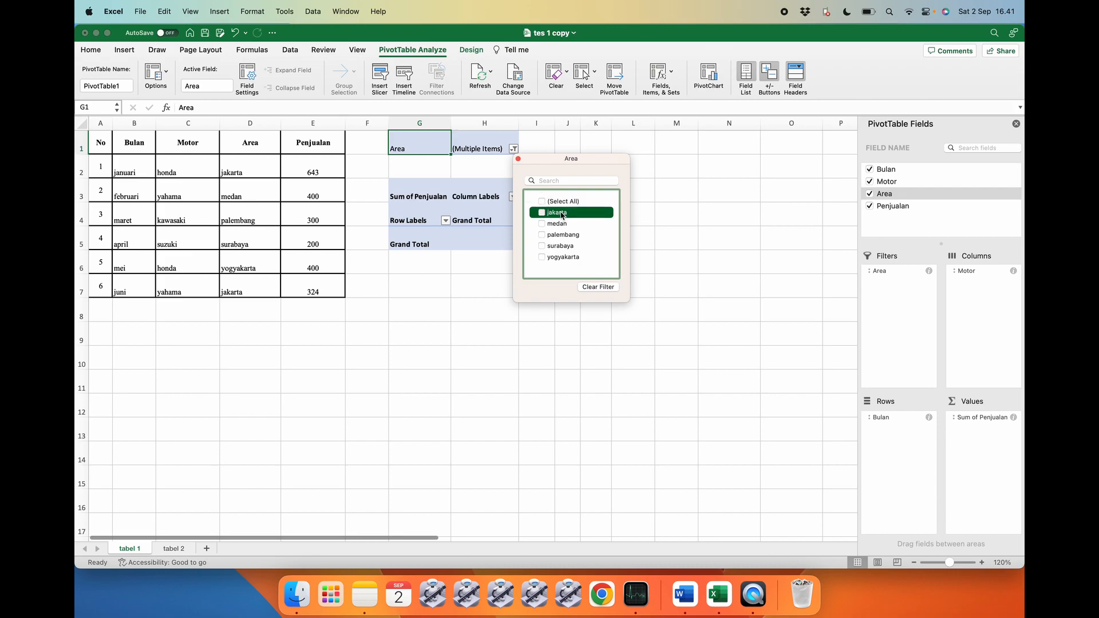
click(558, 224)
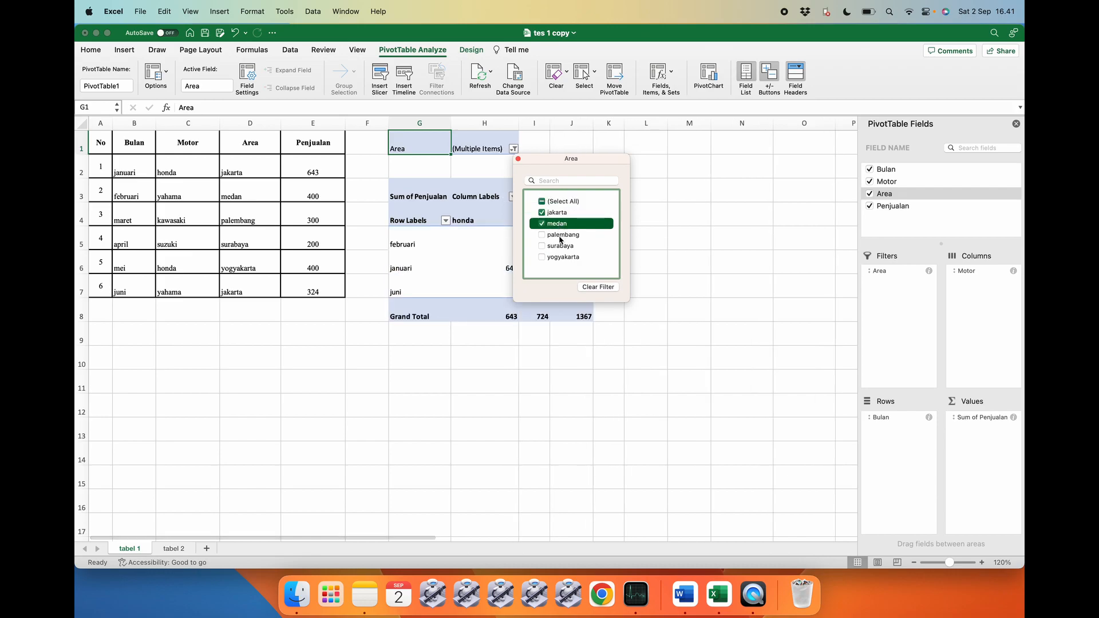
click(561, 234)
click(697, 250)
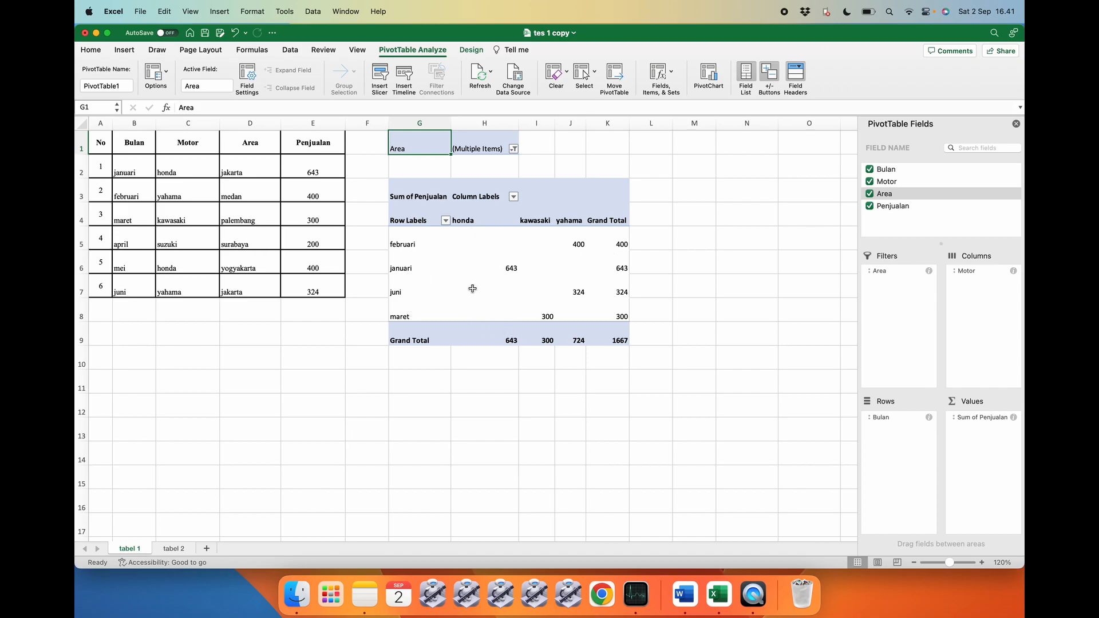
click(496, 336)
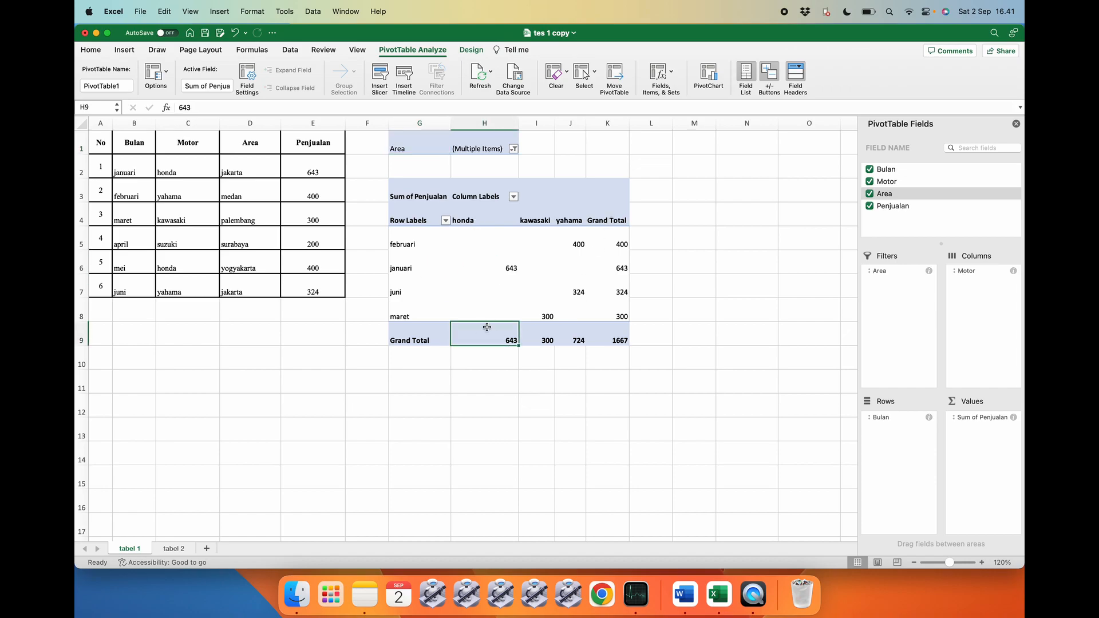
click(610, 263)
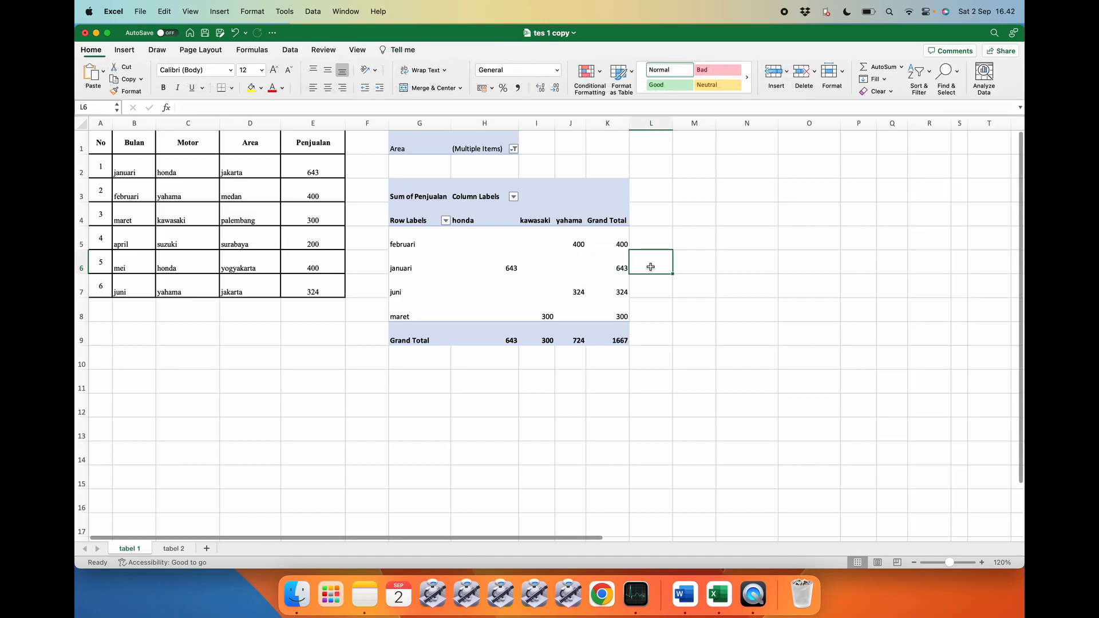
Create a pivot table from B1:E25 on the tabel 2 sheet, placed in the same worksheet at cell G1
click(173, 548)
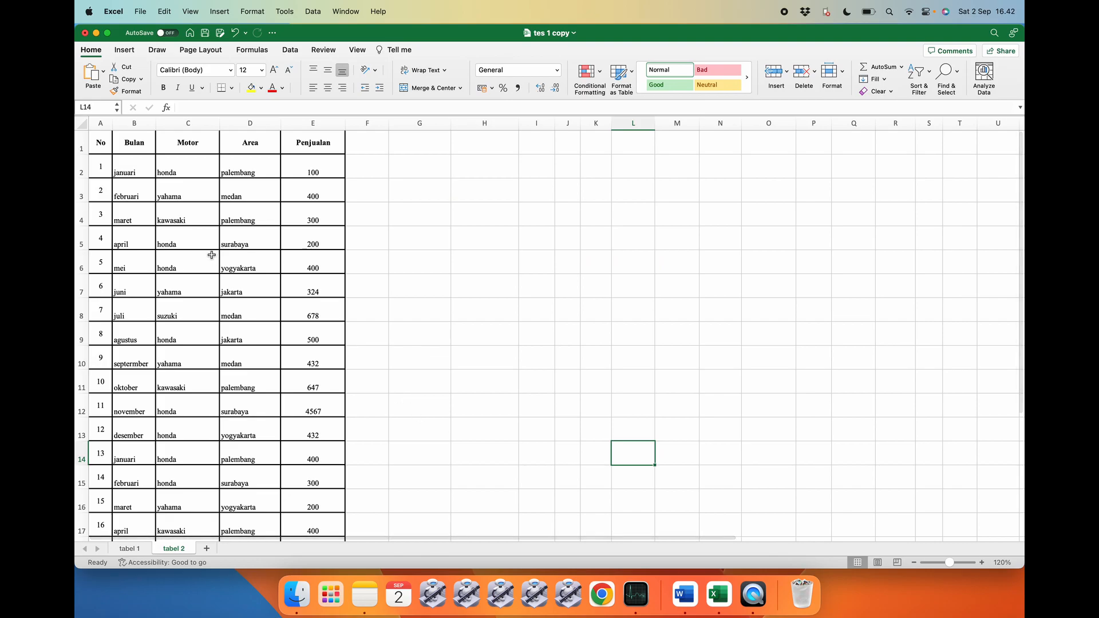
click(138, 147)
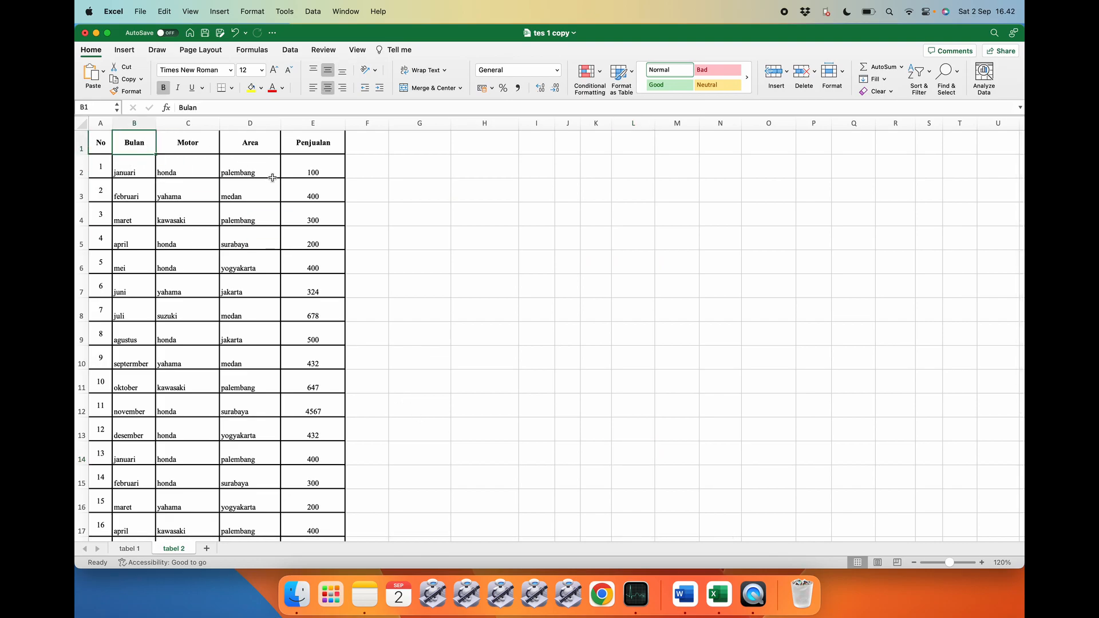
scroll(272, 178, down, 5)
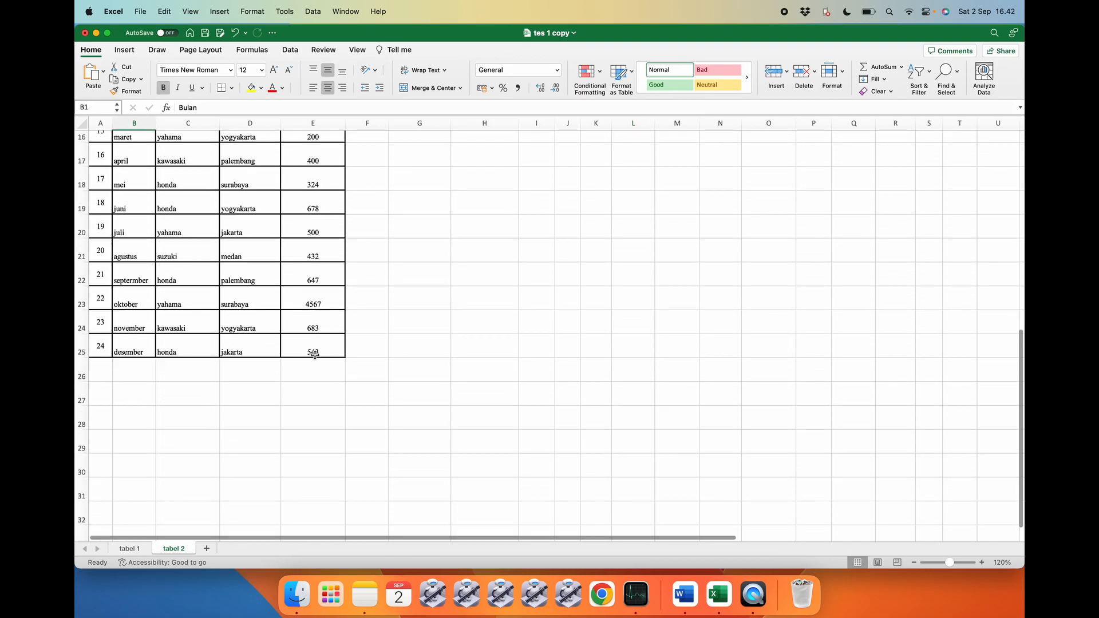
shift+click(314, 354)
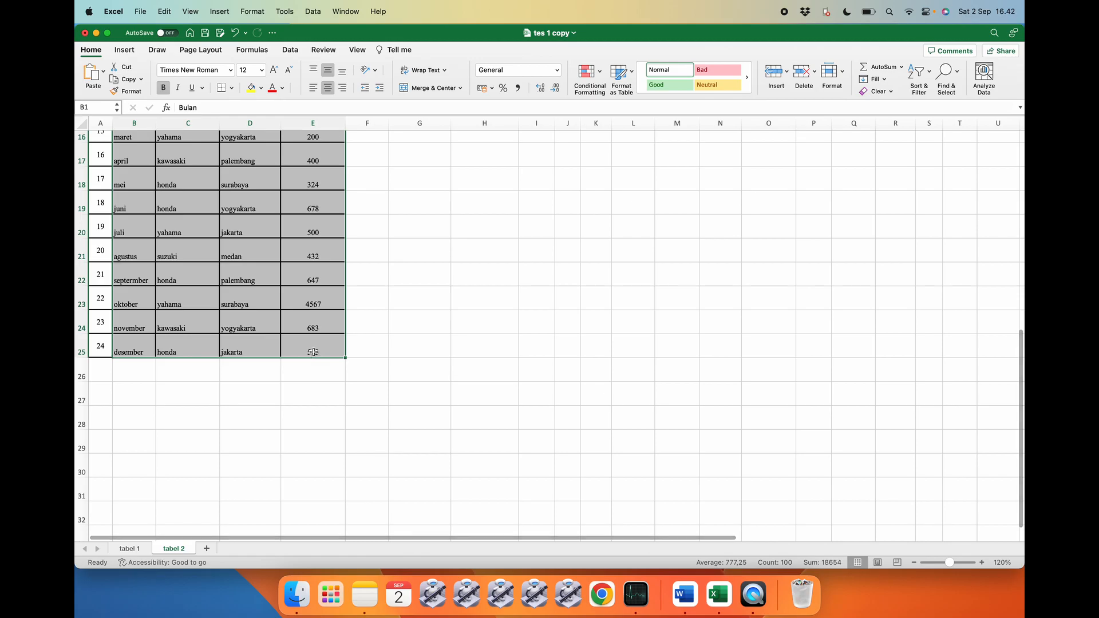
click(125, 50)
click(95, 76)
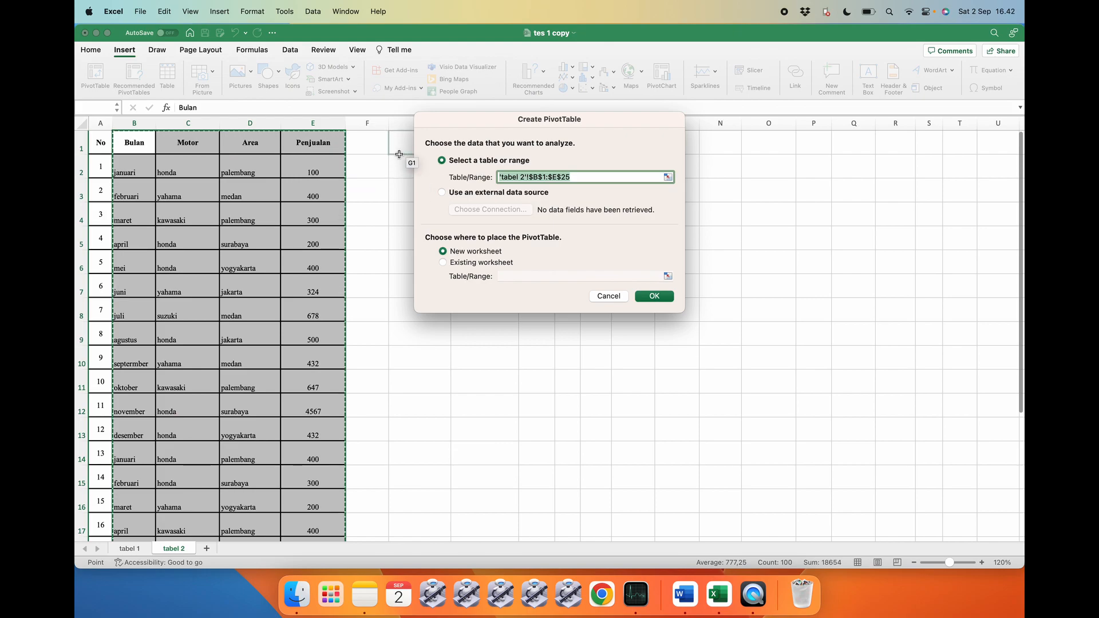
drag(480, 120, 656, 141)
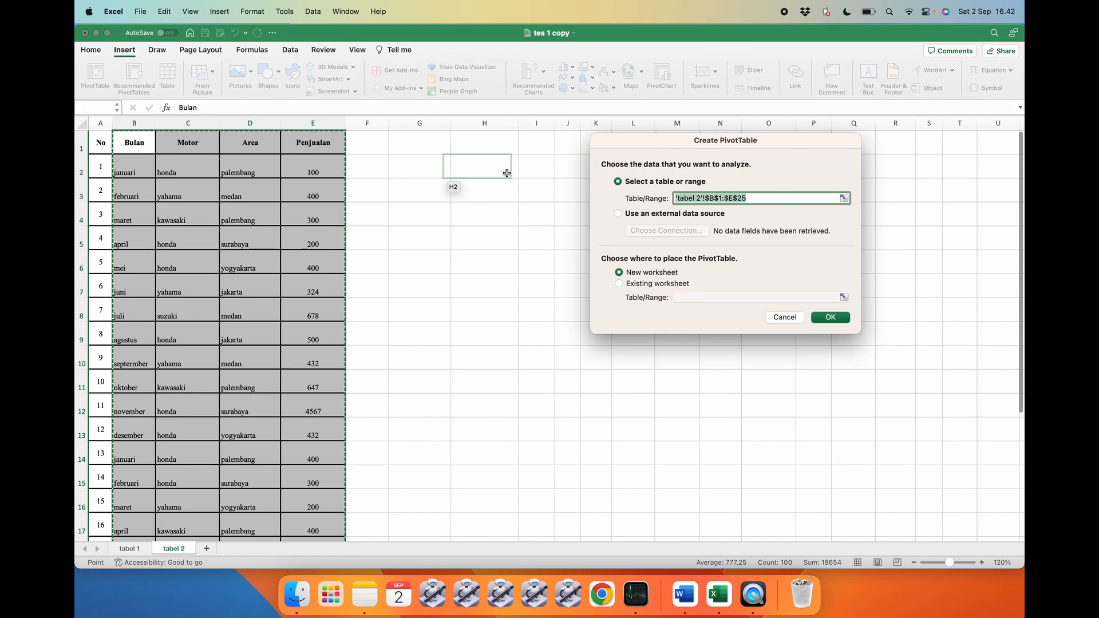
click(639, 284)
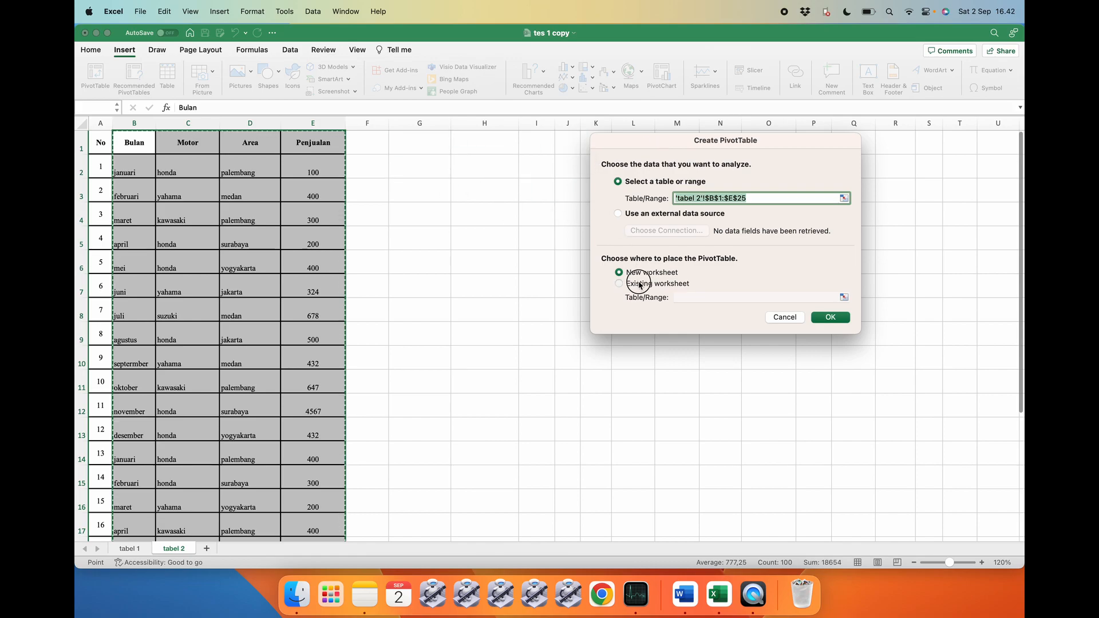
click(429, 145)
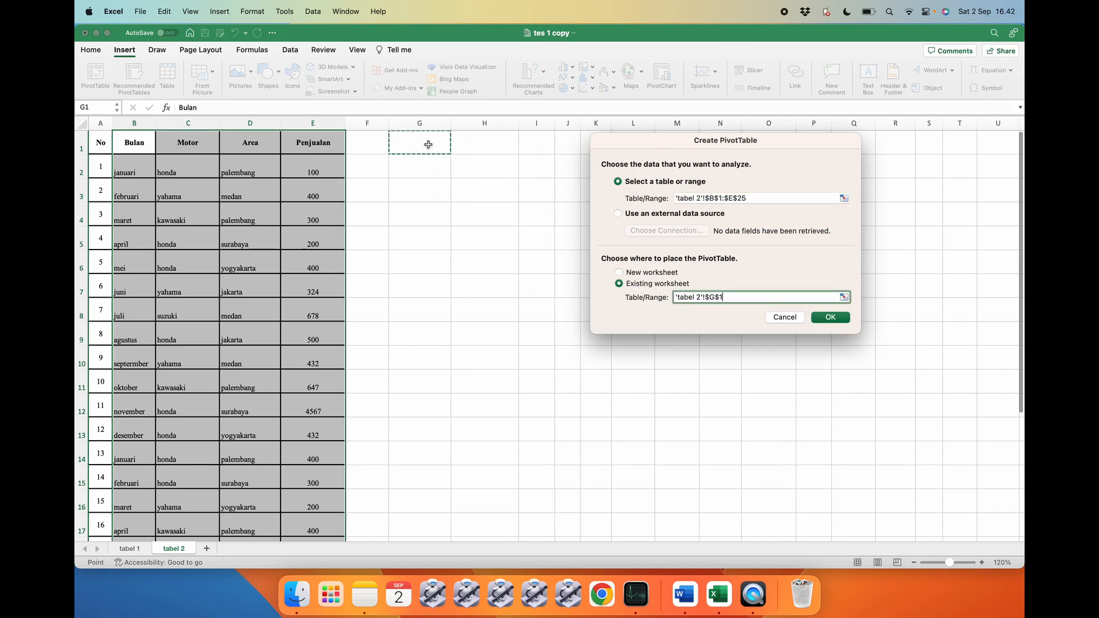
click(824, 316)
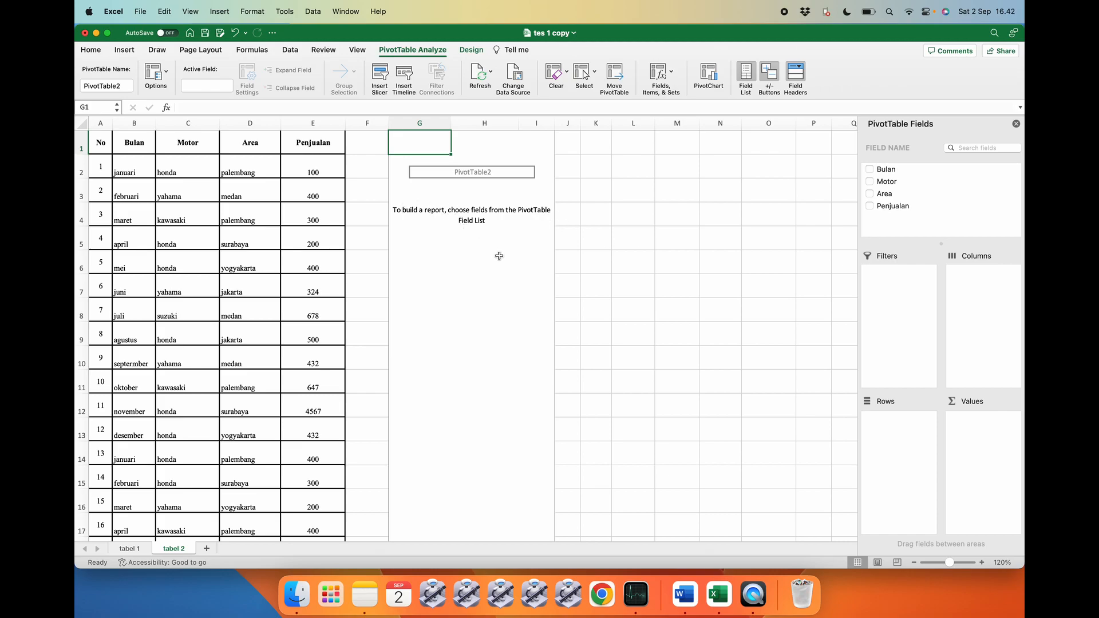
Assign Bulan to the rows and Motor to the columns of the tabel 2 pivot table
click(898, 171)
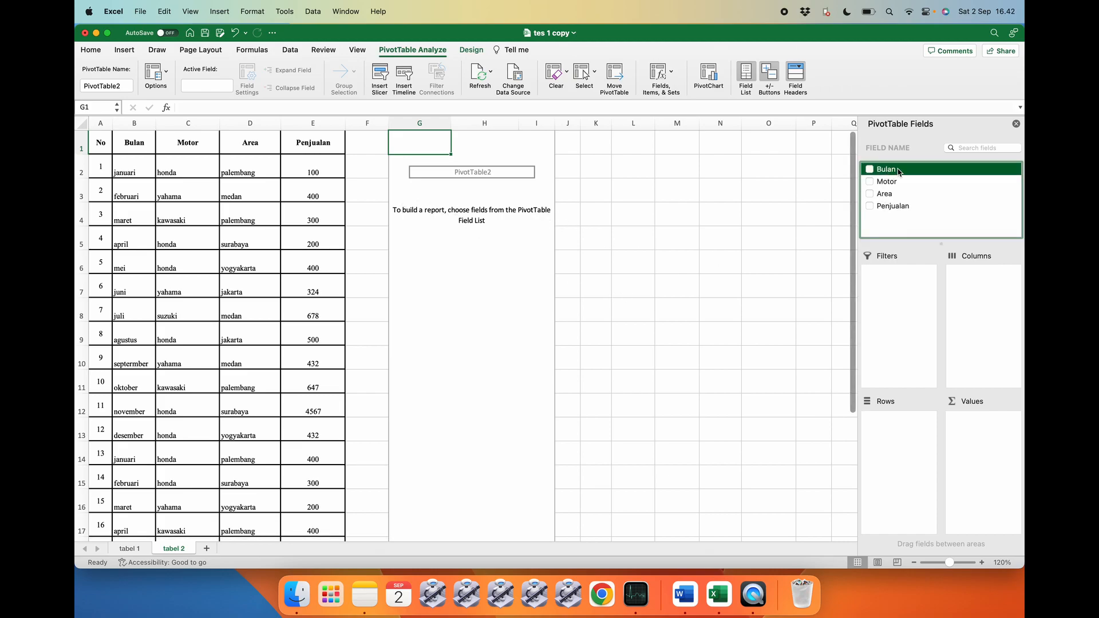
drag(898, 171, 893, 439)
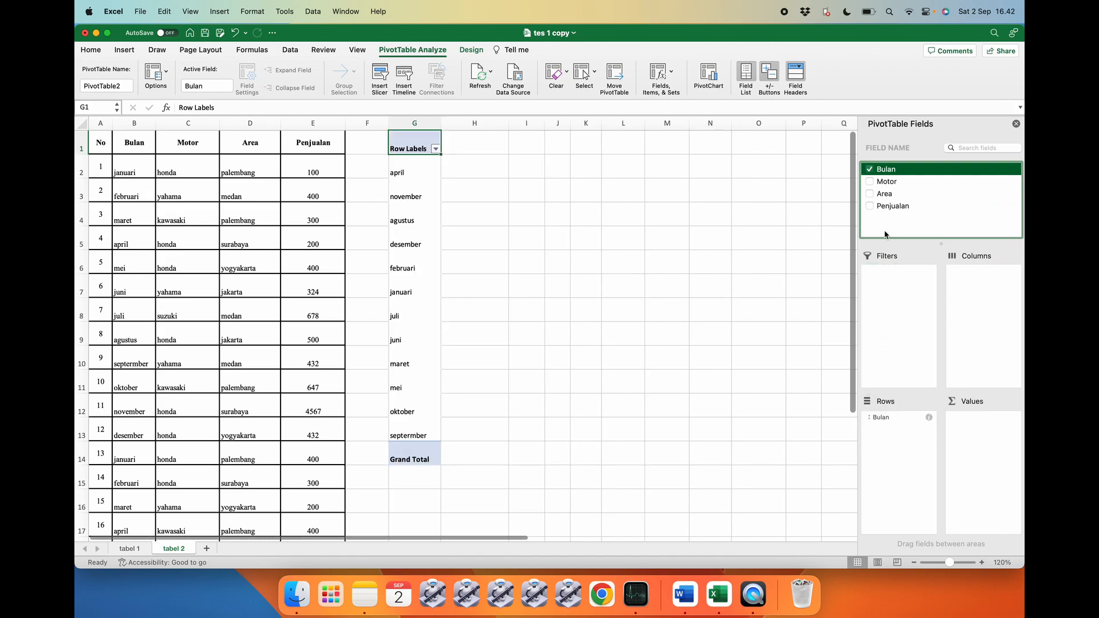
click(887, 181)
drag(902, 181, 982, 312)
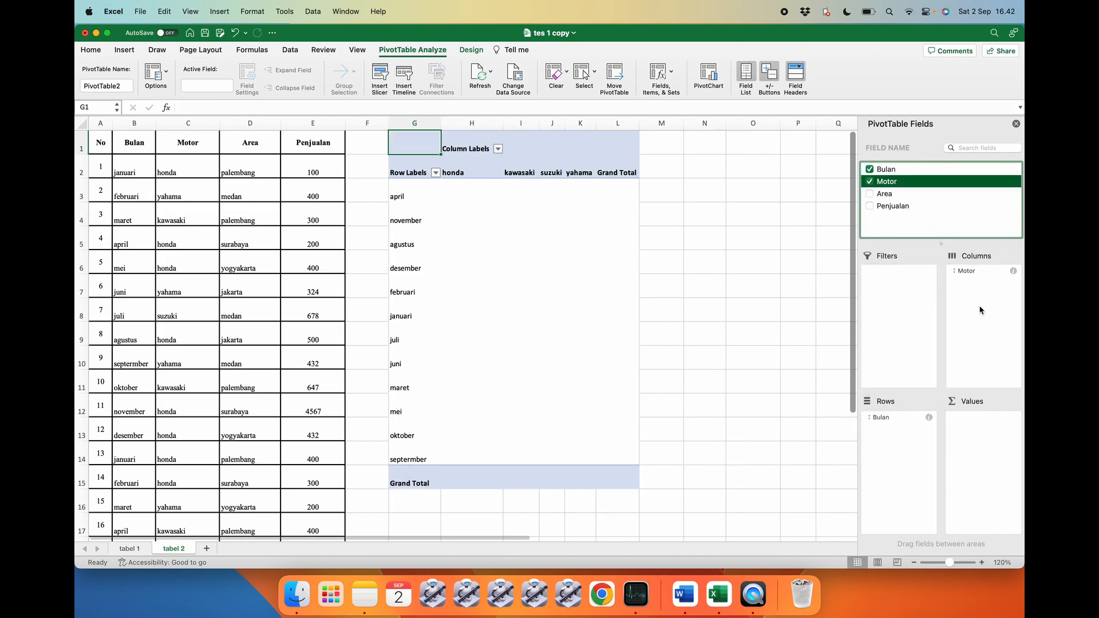
Add Penjualan as the summed values and Area as the report filter of the tabel 2 pivot table
click(891, 210)
drag(891, 213, 983, 438)
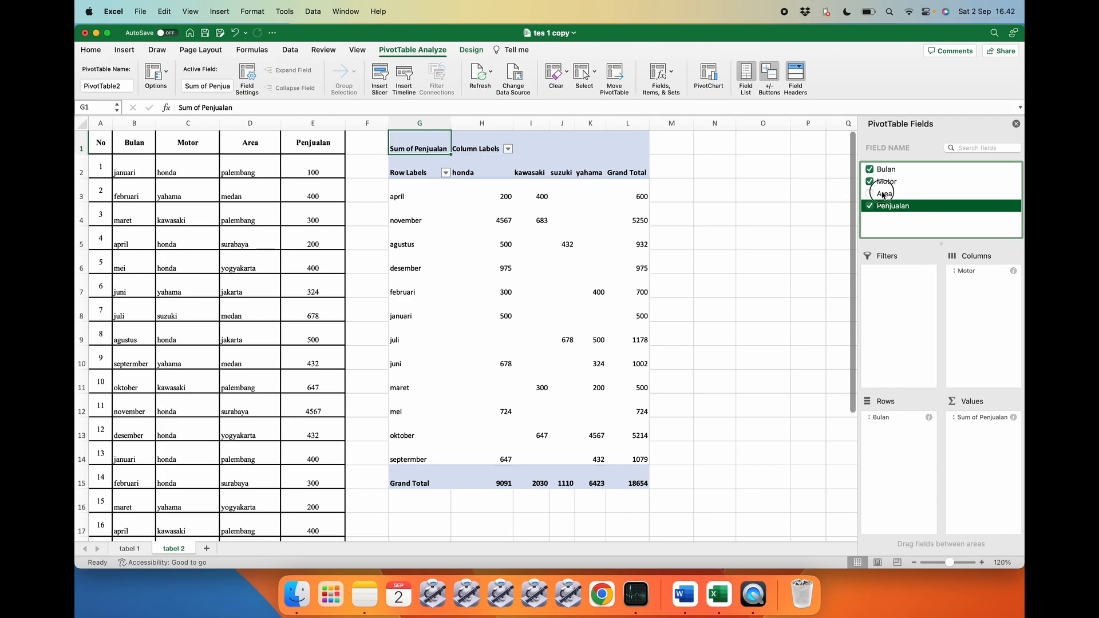
drag(883, 194, 898, 291)
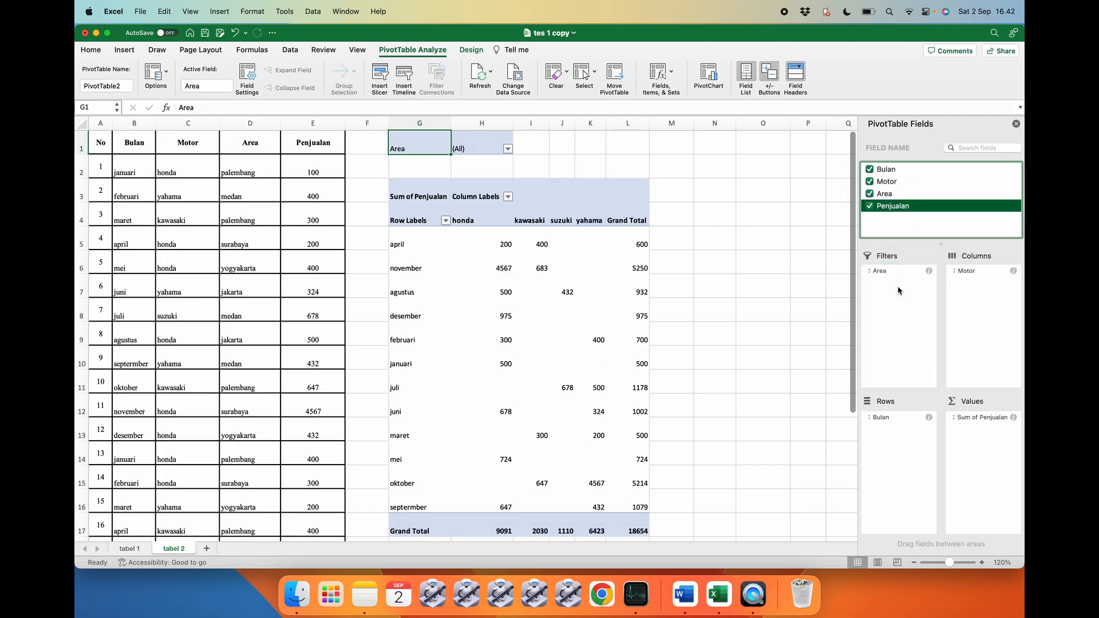
Try filtering the tabel 2 pivot table's Area to jakarta, medan and palembang, and clear that filter again
click(508, 148)
click(552, 201)
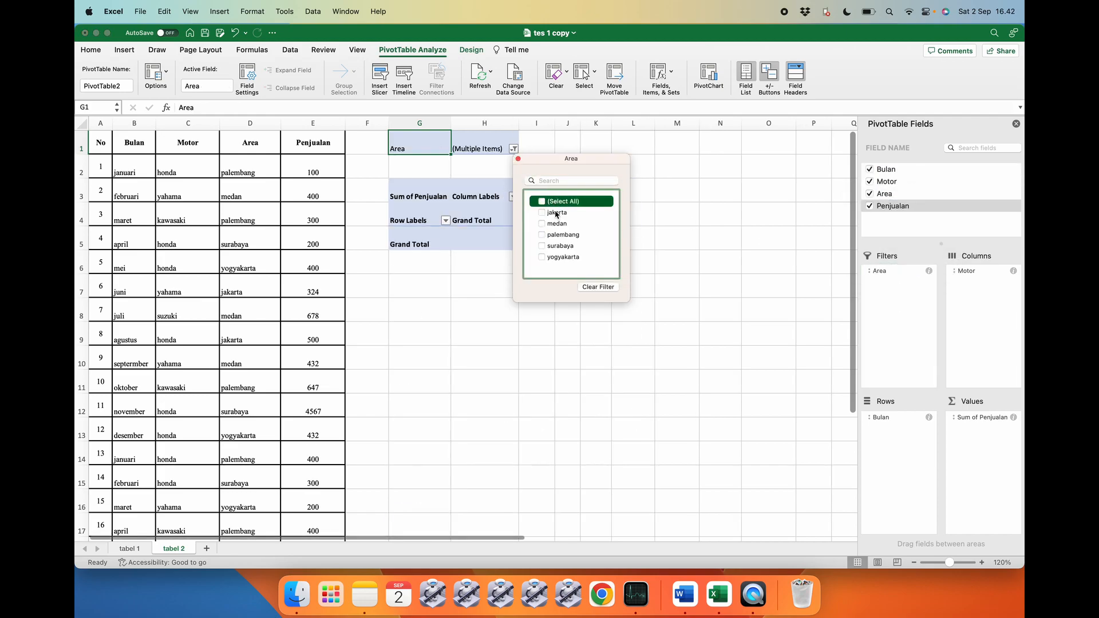
click(556, 214)
click(557, 224)
click(563, 234)
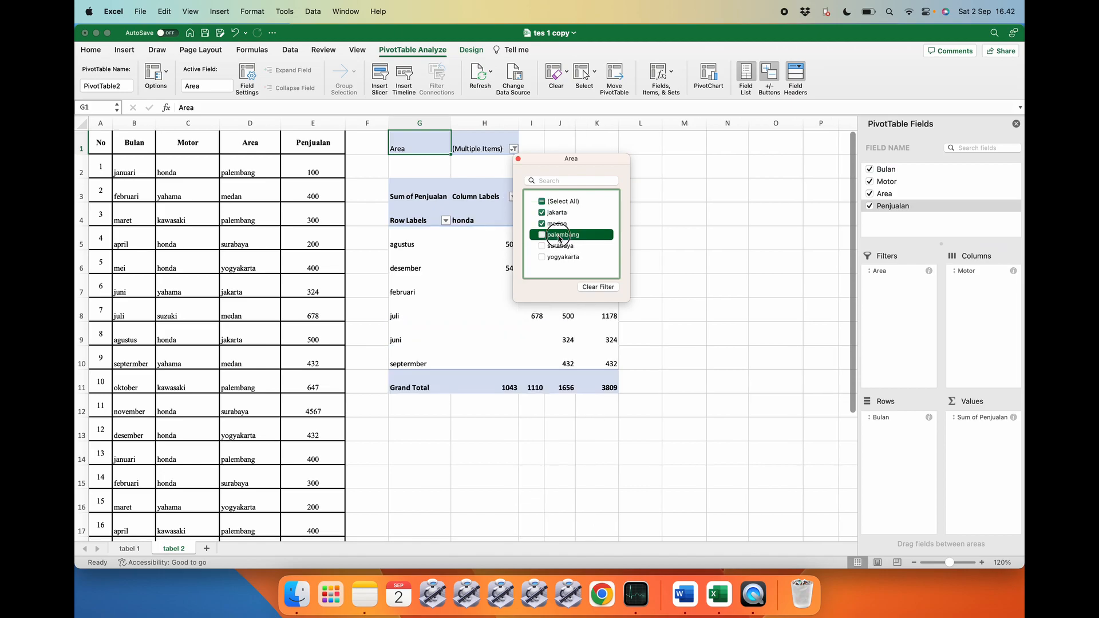
click(598, 287)
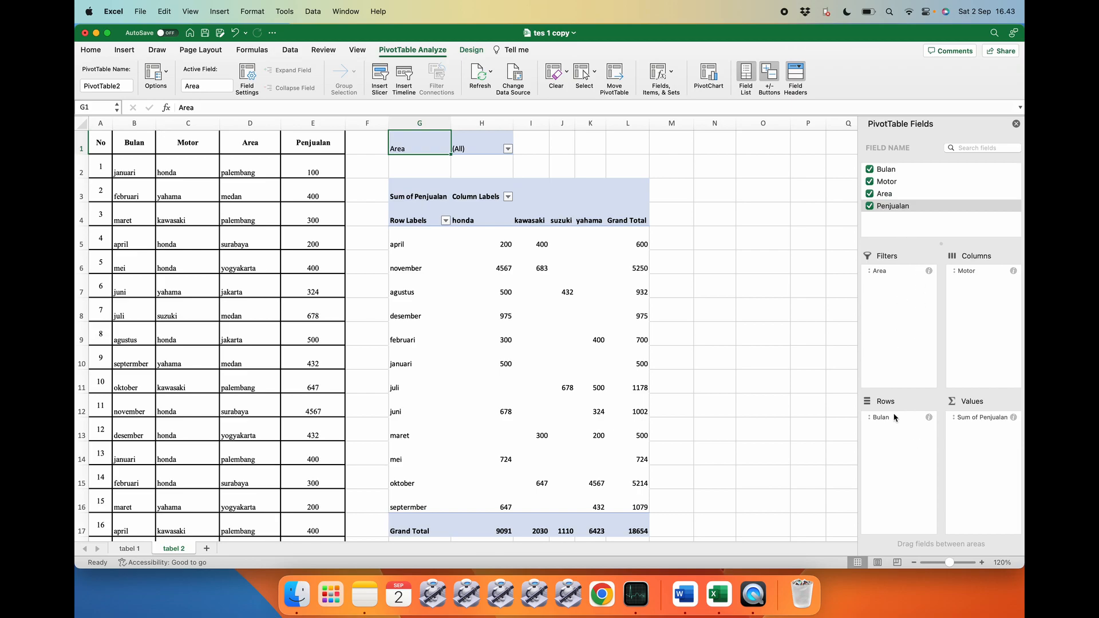
Rearrange the tabel 2 pivot table so that Area forms the rows and Bulan becomes the report filter
drag(894, 418, 808, 435)
click(673, 339)
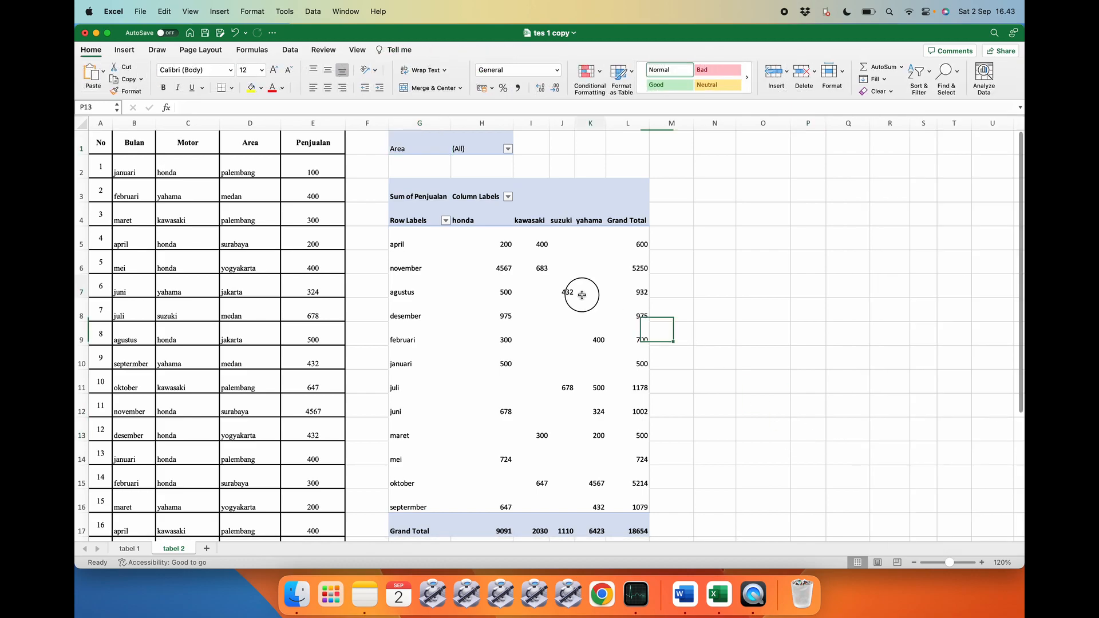
click(587, 289)
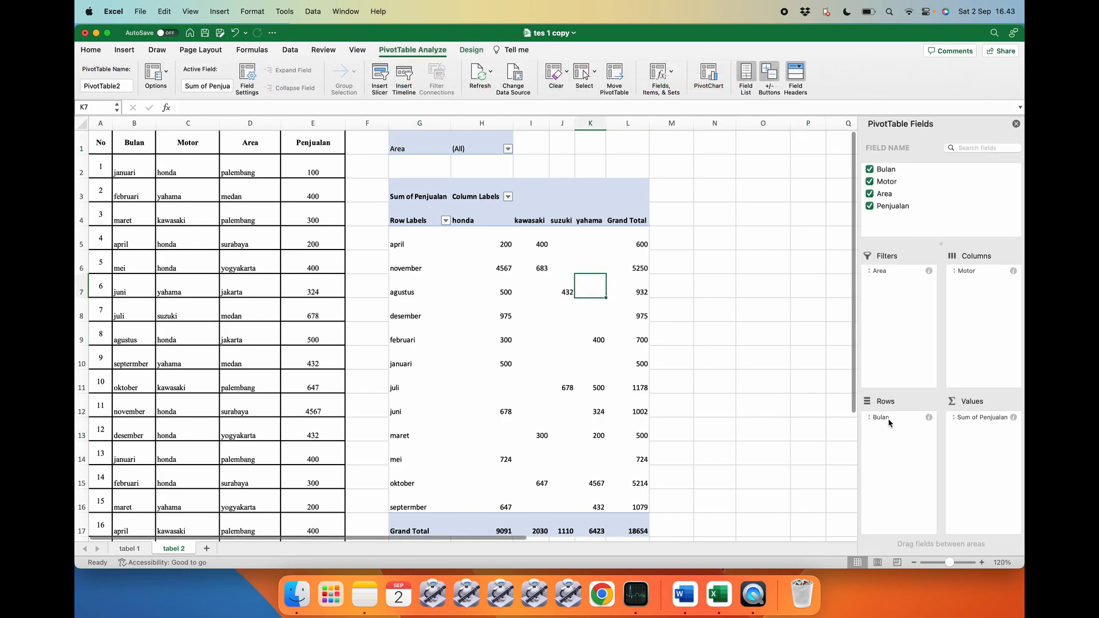
drag(889, 422, 936, 207)
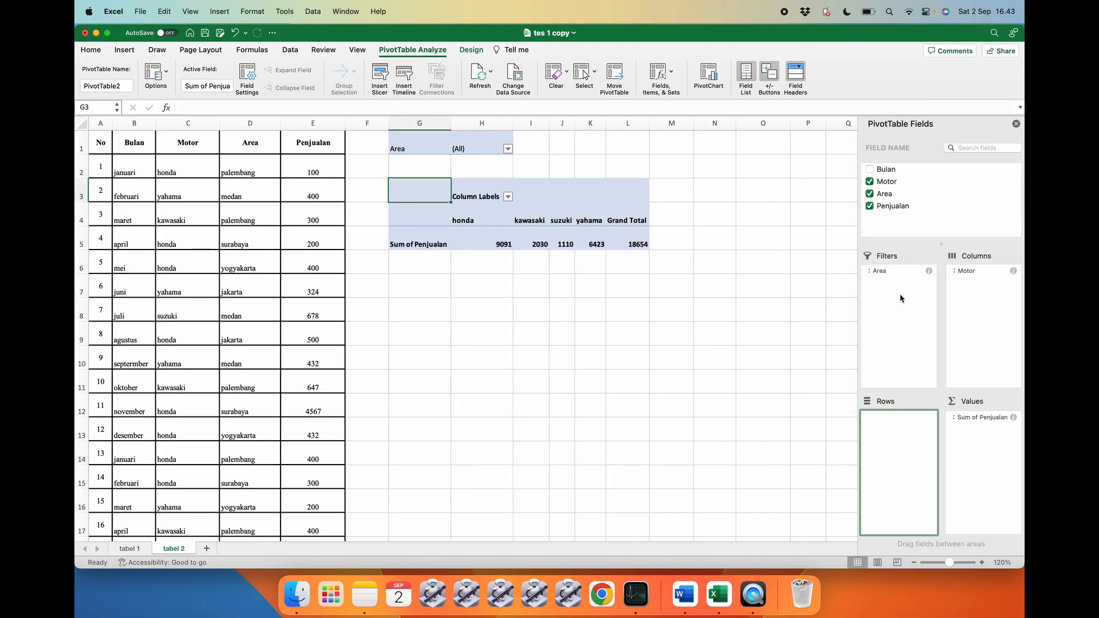
drag(889, 270, 896, 450)
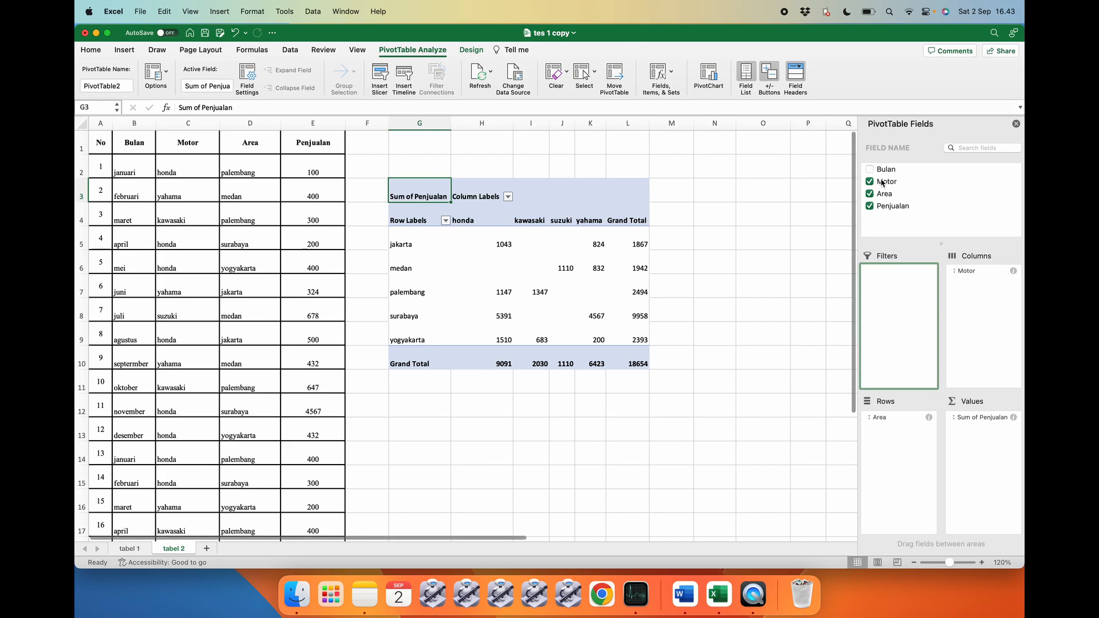
drag(888, 171, 899, 288)
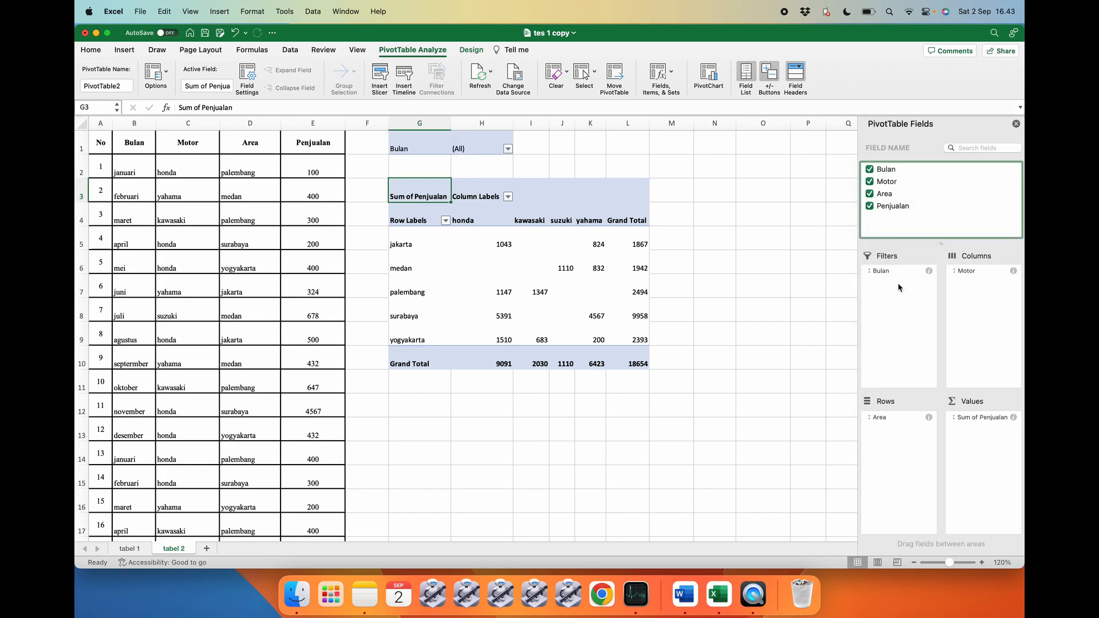
Filter the tabel 2 pivot table's Bulan to april, november, agustus and desember
click(508, 149)
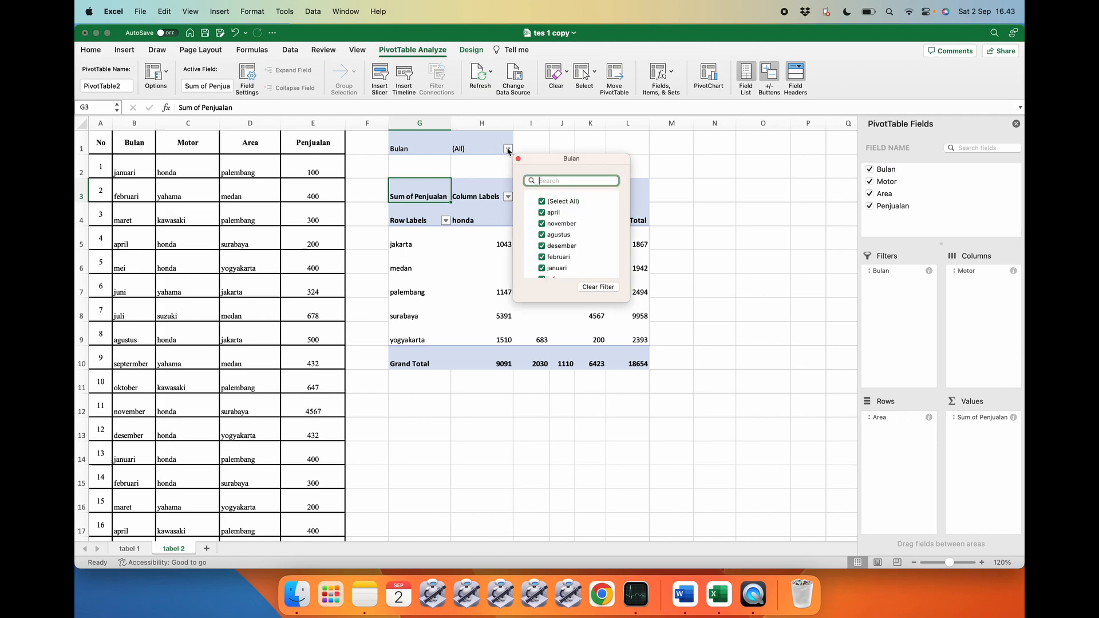
click(557, 201)
click(554, 213)
click(555, 224)
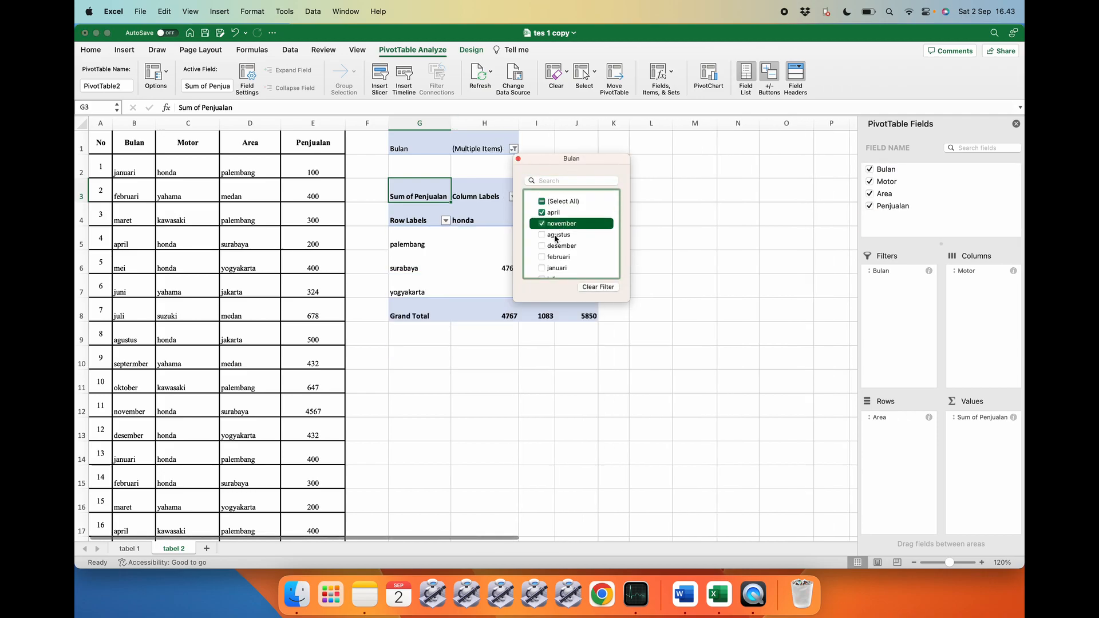
click(555, 236)
click(555, 246)
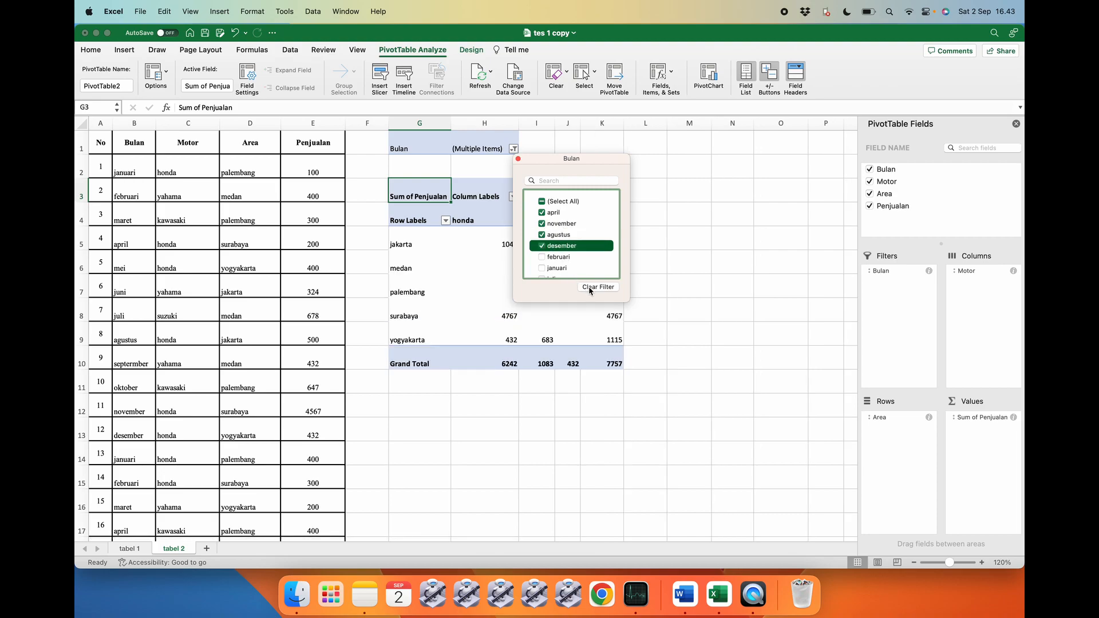
click(688, 292)
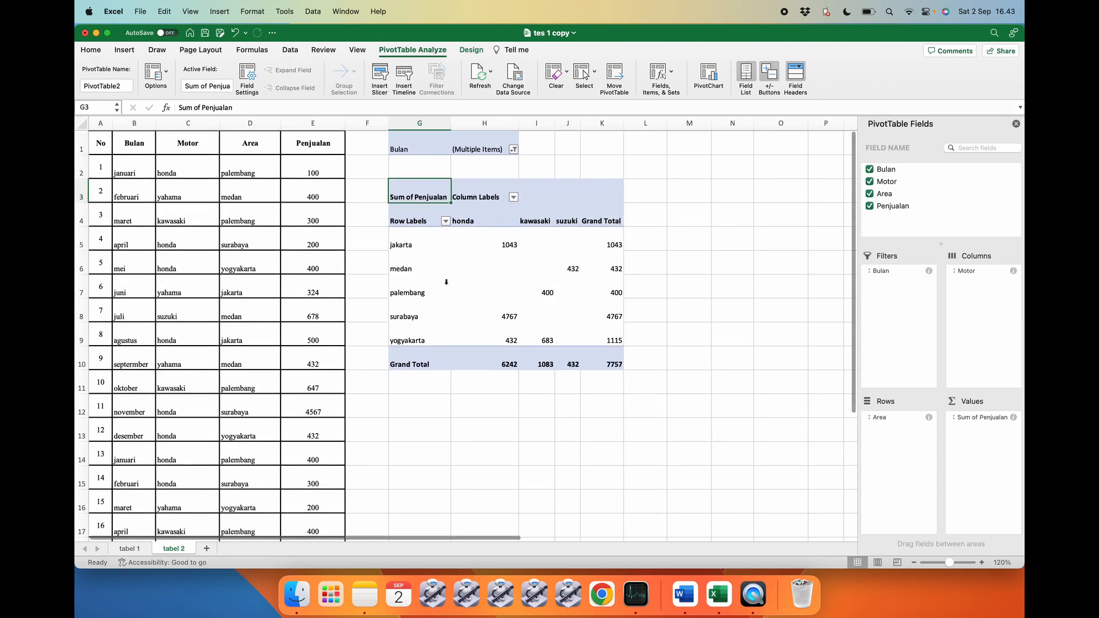
Restrict the tabel 2 pivot table's Bulan filter to april only
click(514, 150)
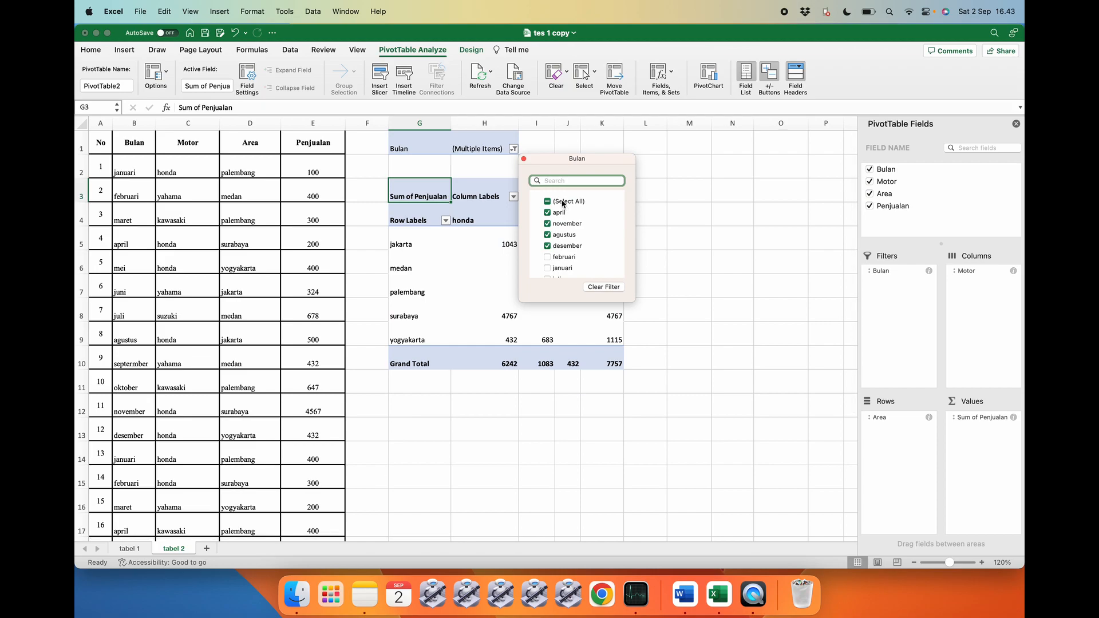
click(561, 201)
click(561, 213)
click(561, 202)
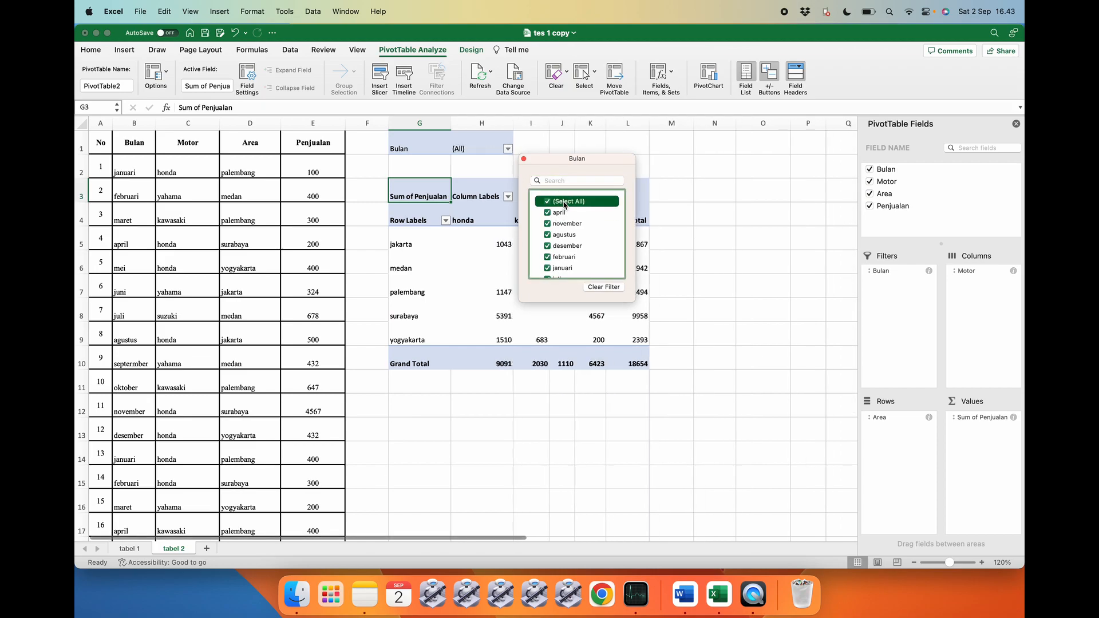
click(561, 203)
click(558, 214)
click(664, 257)
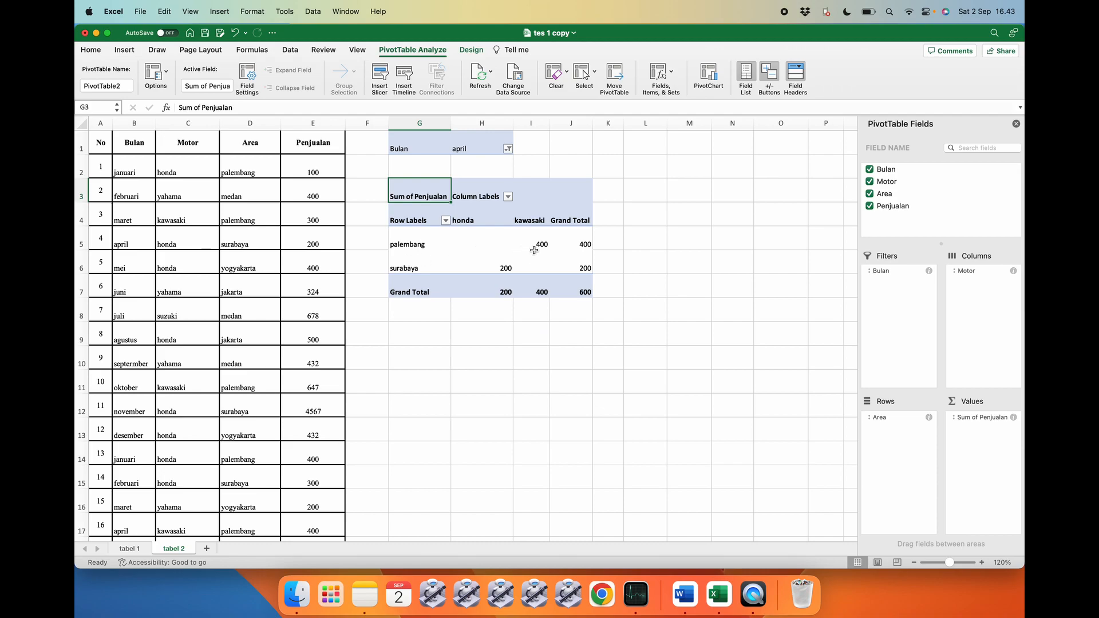
click(588, 286)
click(647, 289)
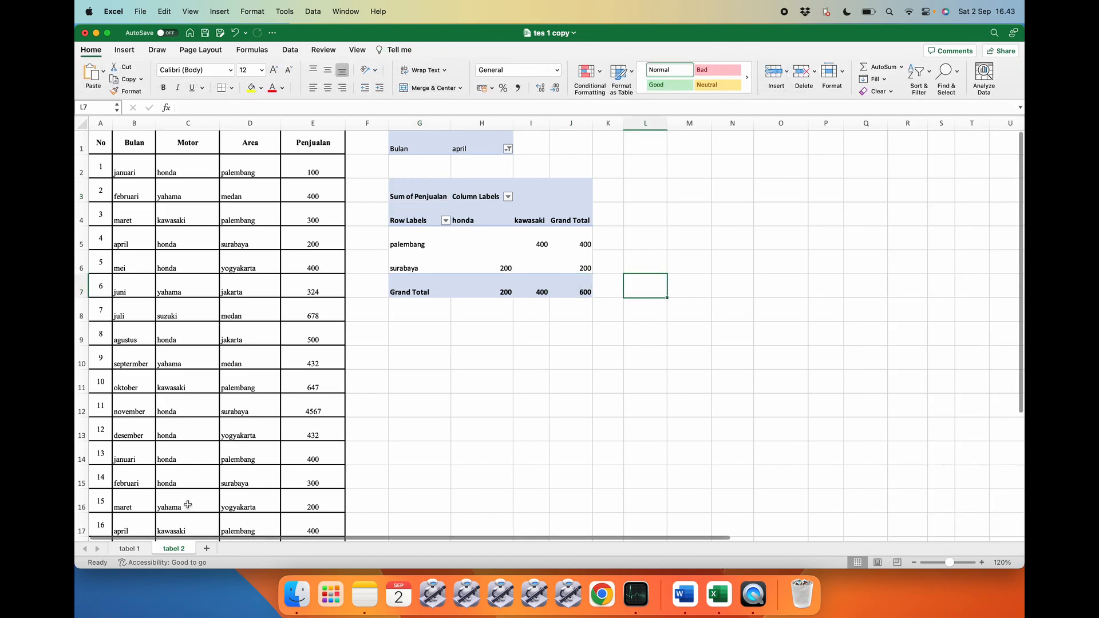
On tabel 1, move Area into the pivot table's rows and make Bulan its report filter
click(129, 548)
click(405, 422)
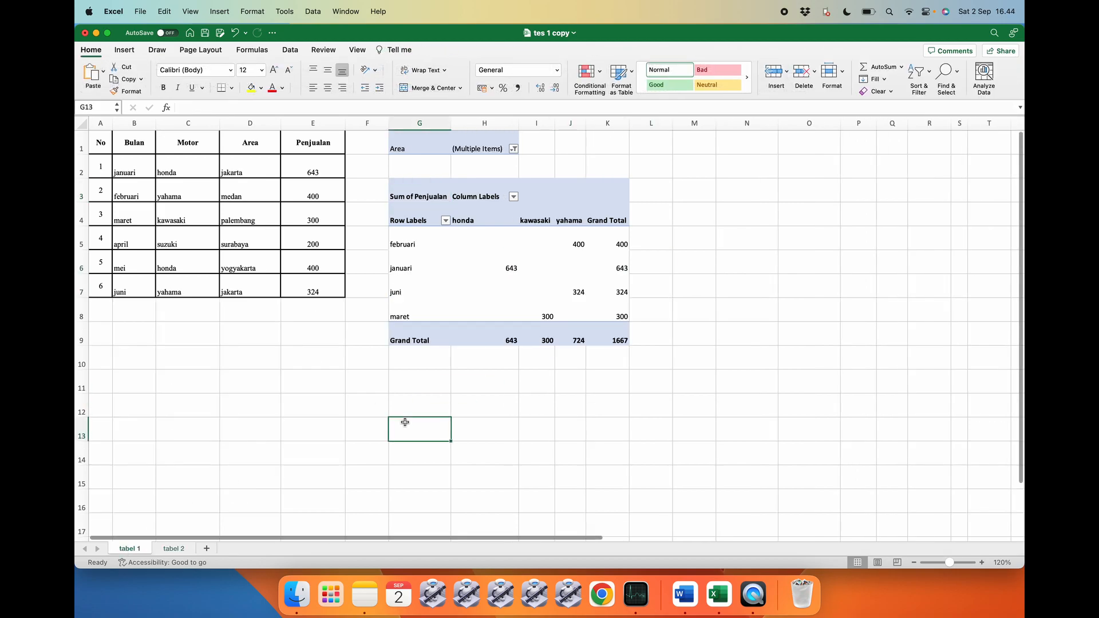
click(579, 183)
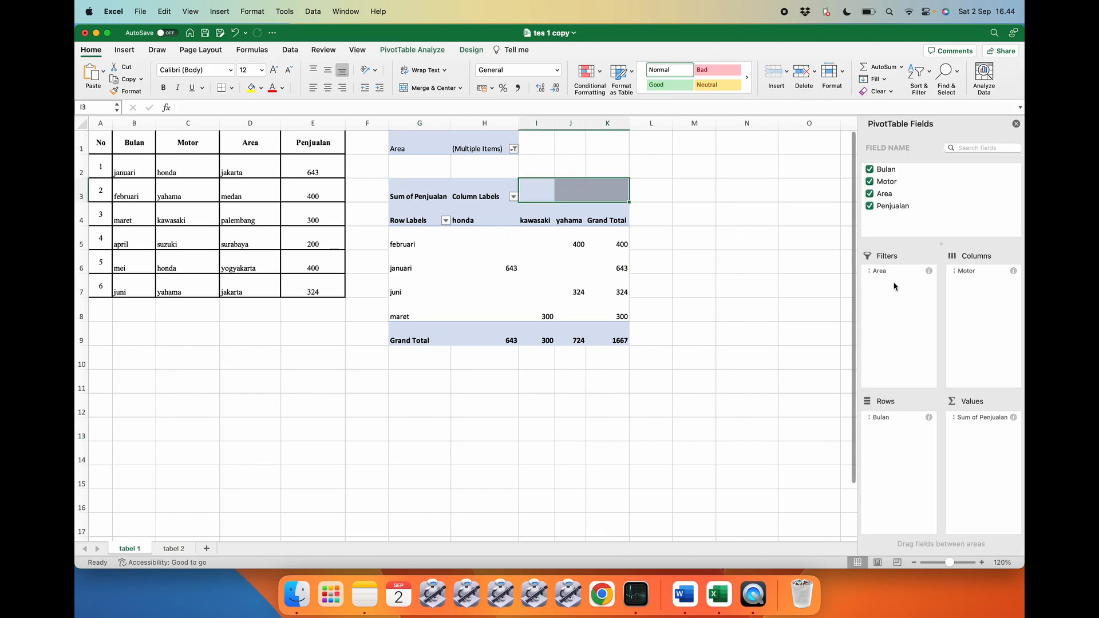
drag(885, 275, 895, 468)
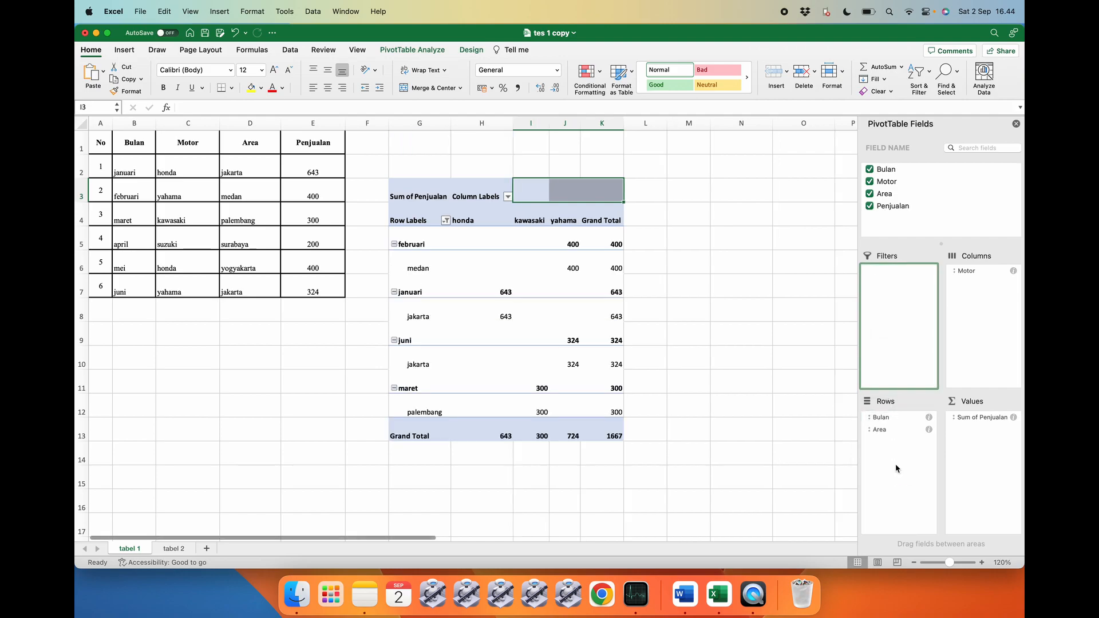
click(894, 419)
drag(894, 421, 894, 296)
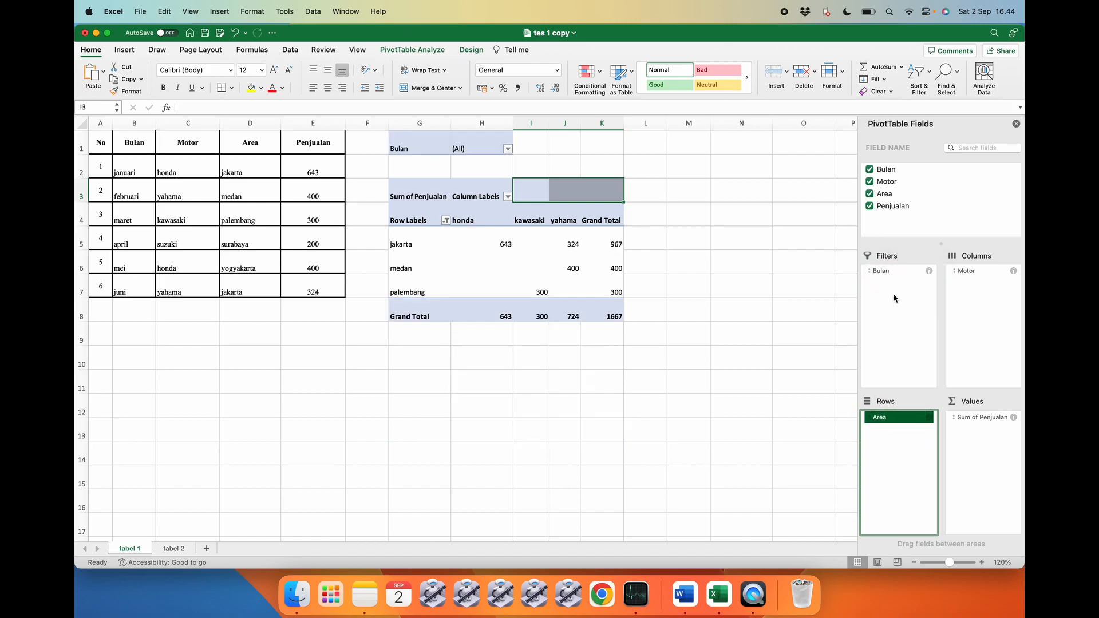
click(681, 327)
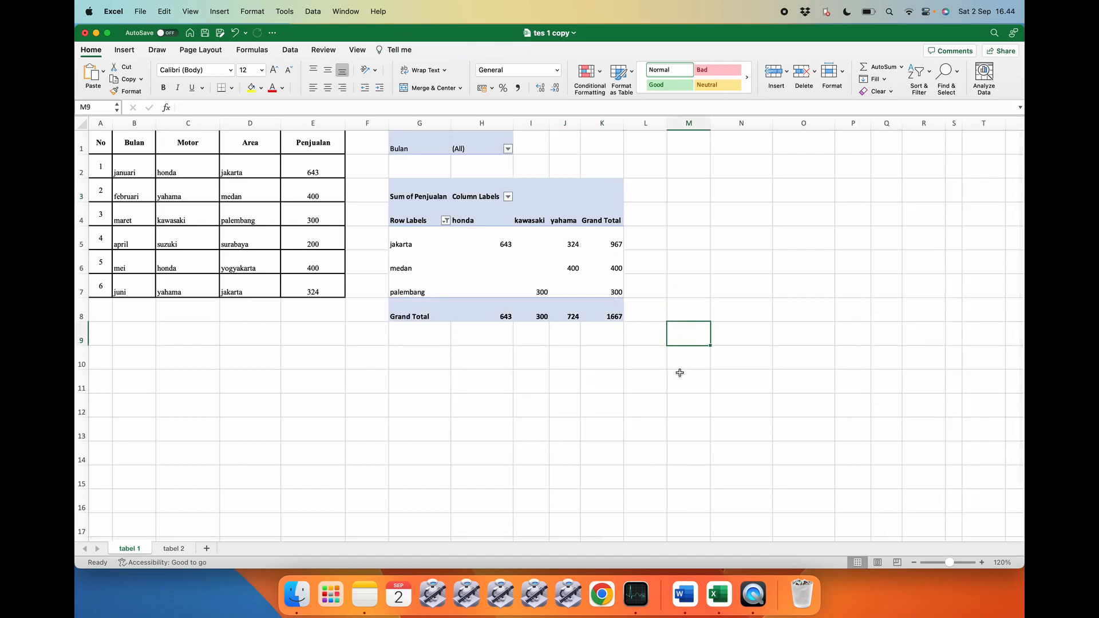
Try Bulan below Area in the tabel 1 pivot table's rows, and return it to the report filter
click(575, 385)
click(454, 252)
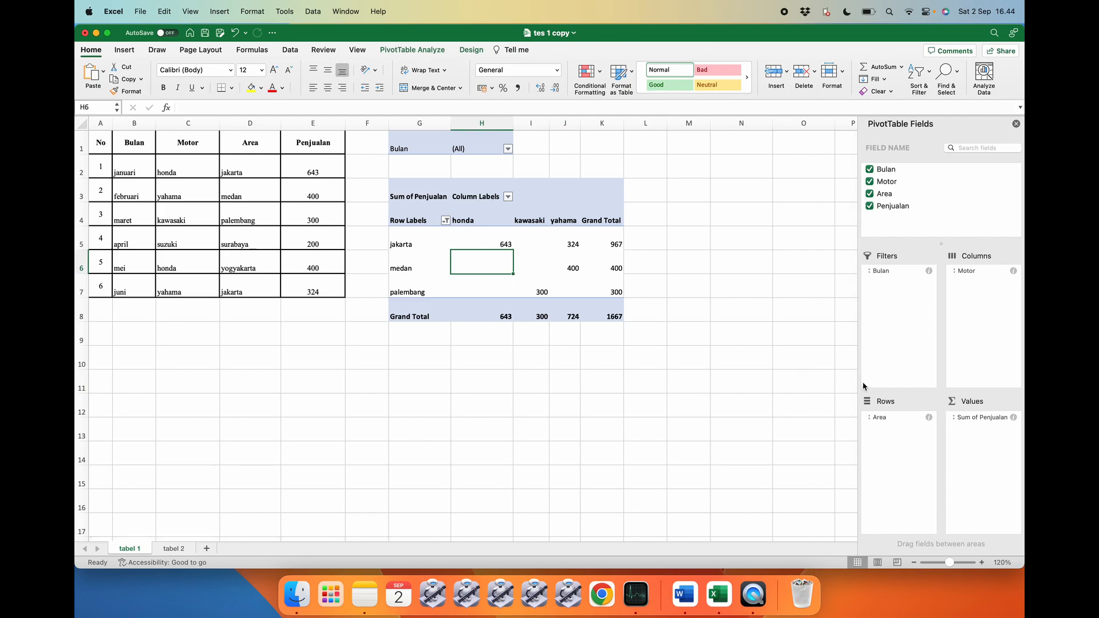
drag(881, 271, 892, 441)
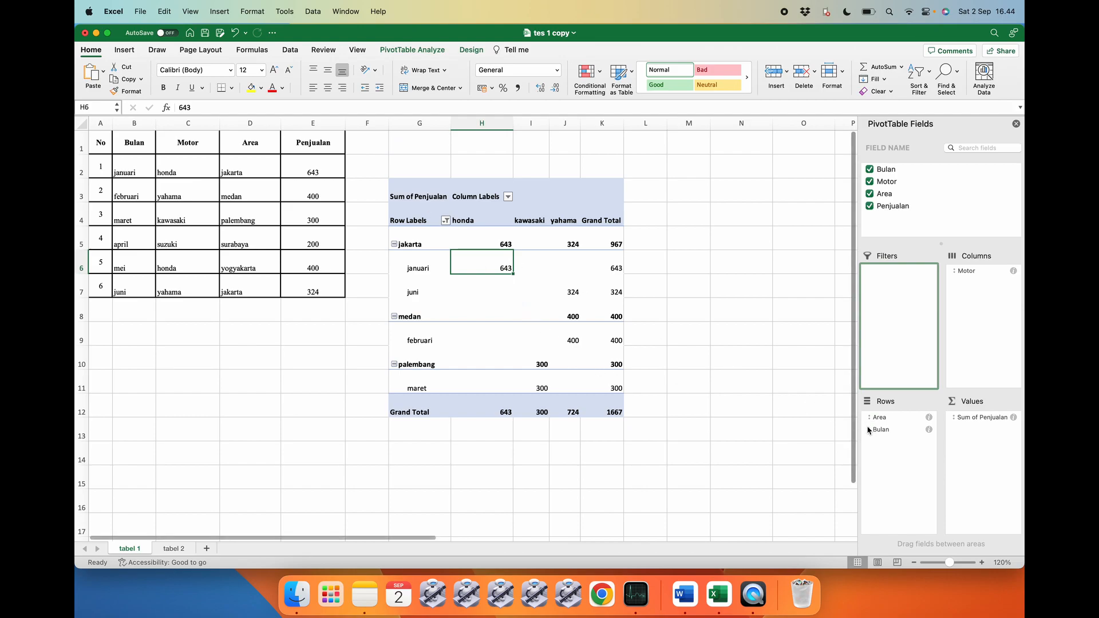
drag(881, 430, 889, 322)
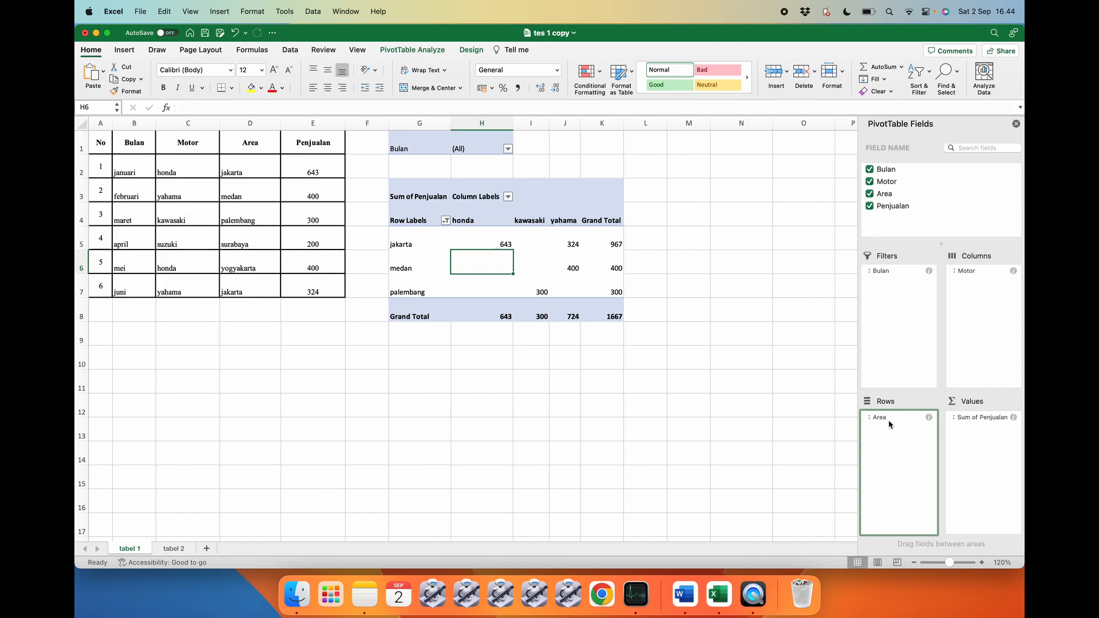
click(739, 354)
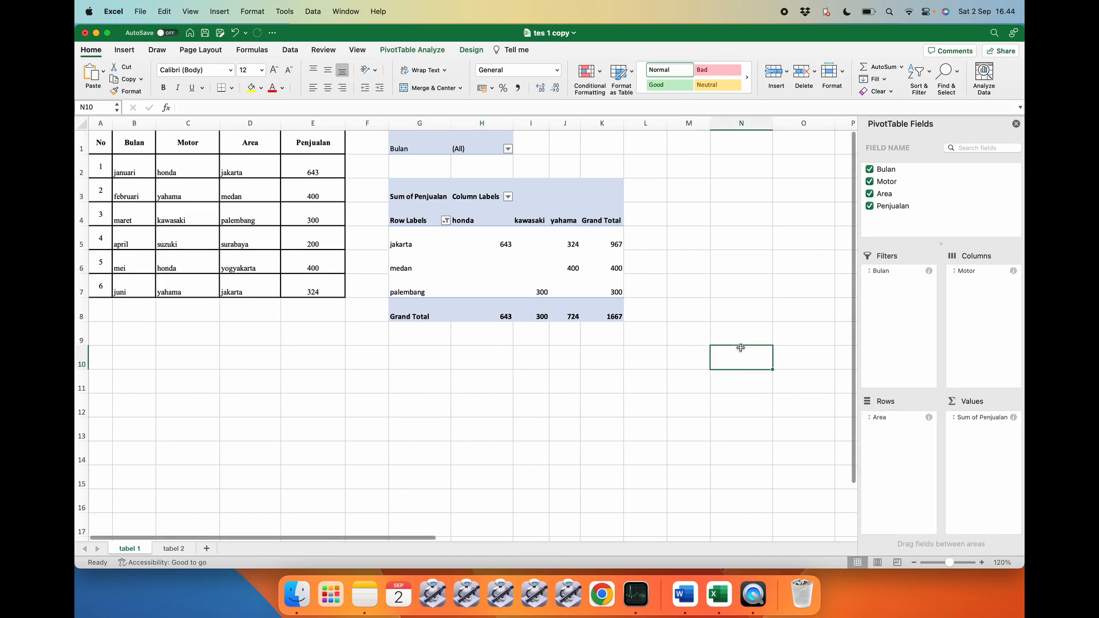
Filter the tabel 1 pivot table's Bulan to april and februari only
click(543, 262)
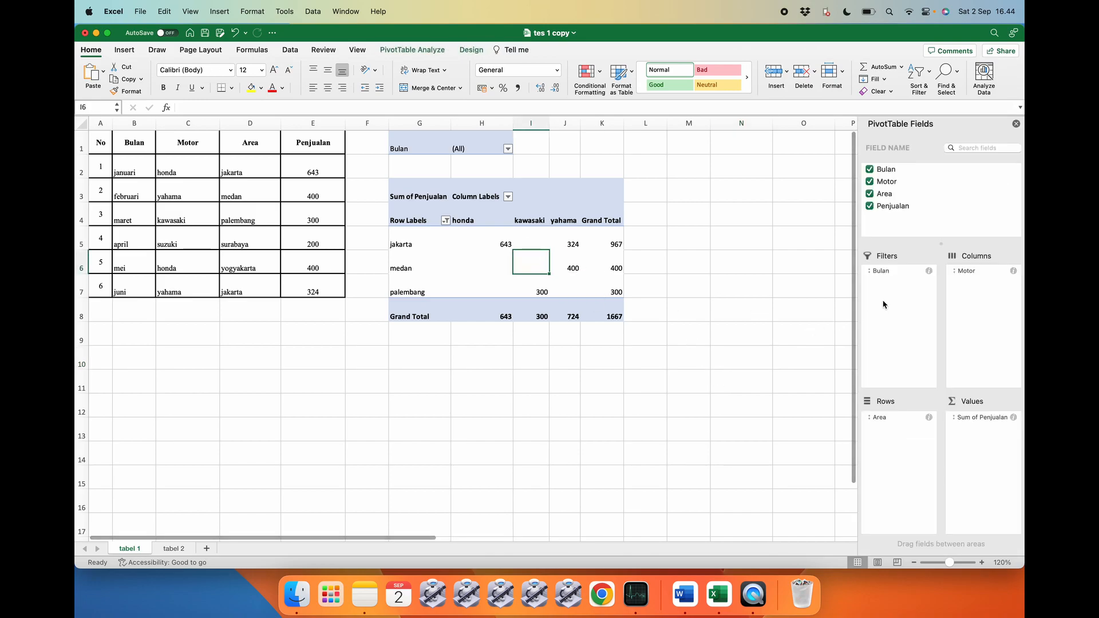
click(508, 150)
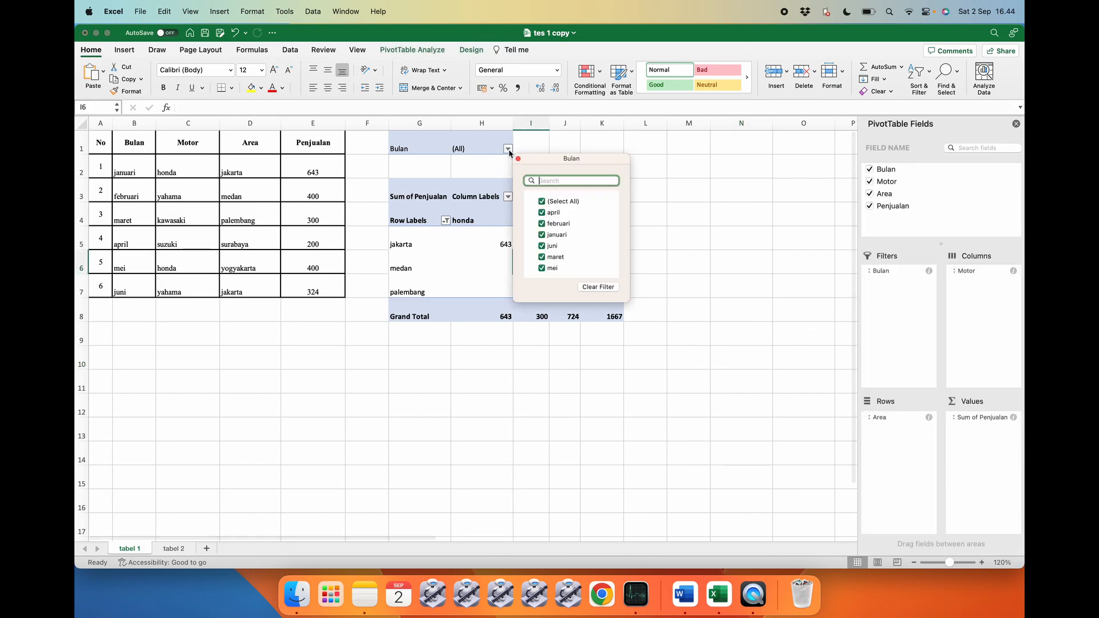
click(558, 201)
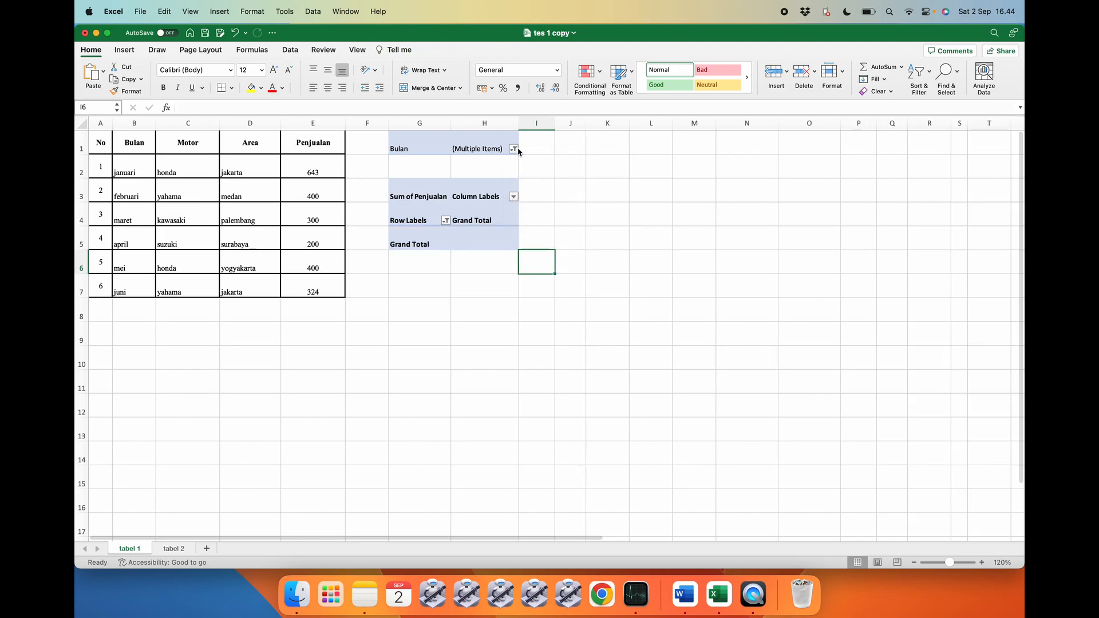
click(514, 150)
click(552, 213)
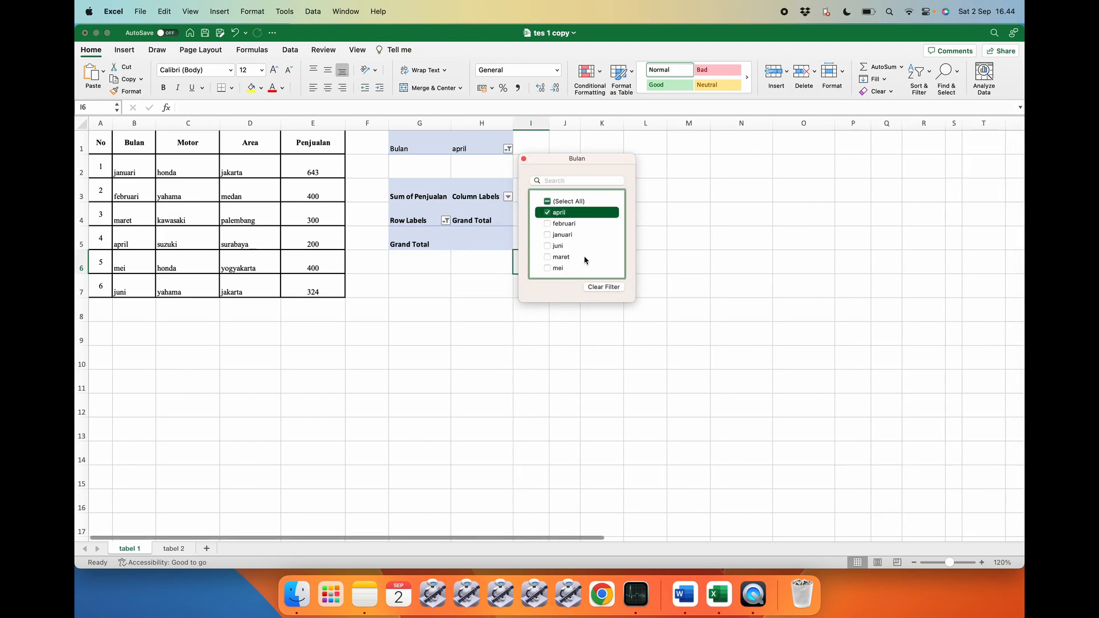
click(559, 224)
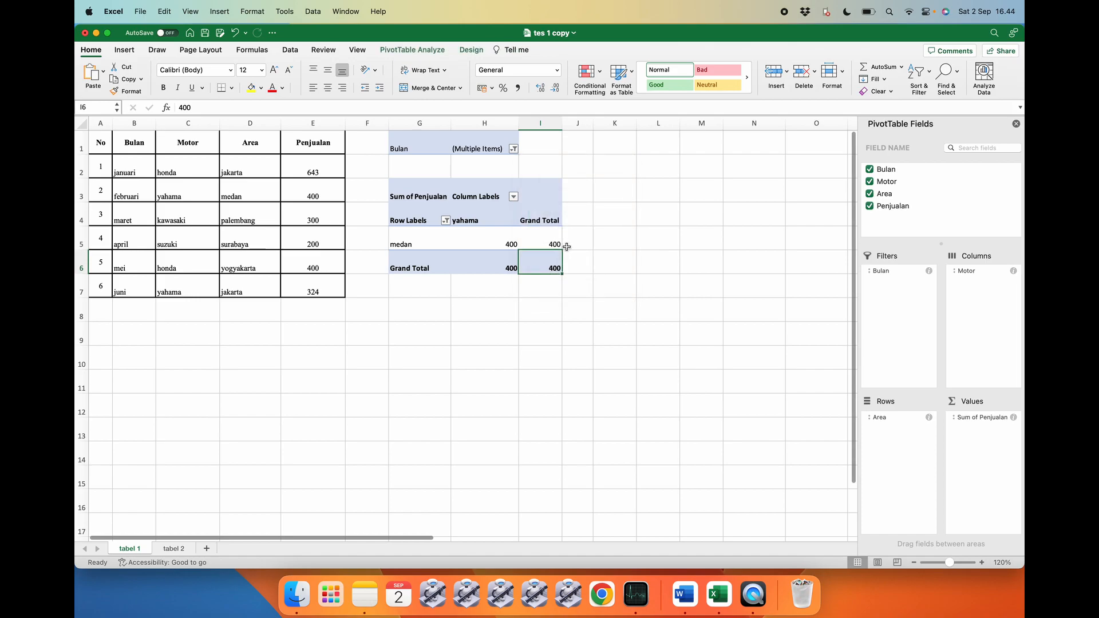
Remove april from the tabel 1 Bulan filter selection, and clear the filter entirely
click(513, 150)
click(559, 212)
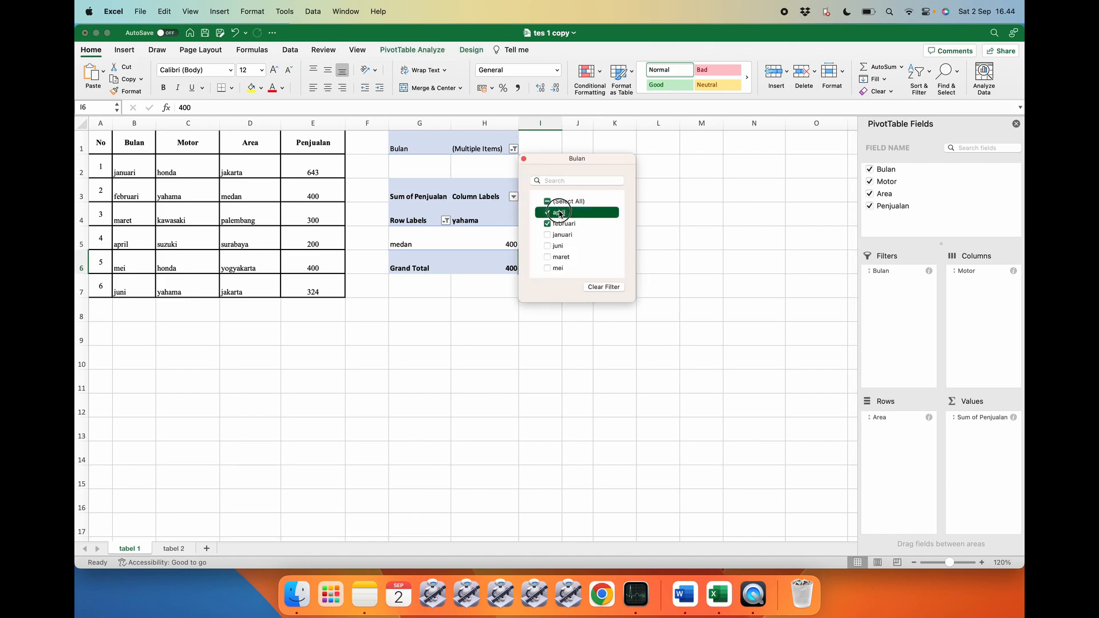
click(603, 287)
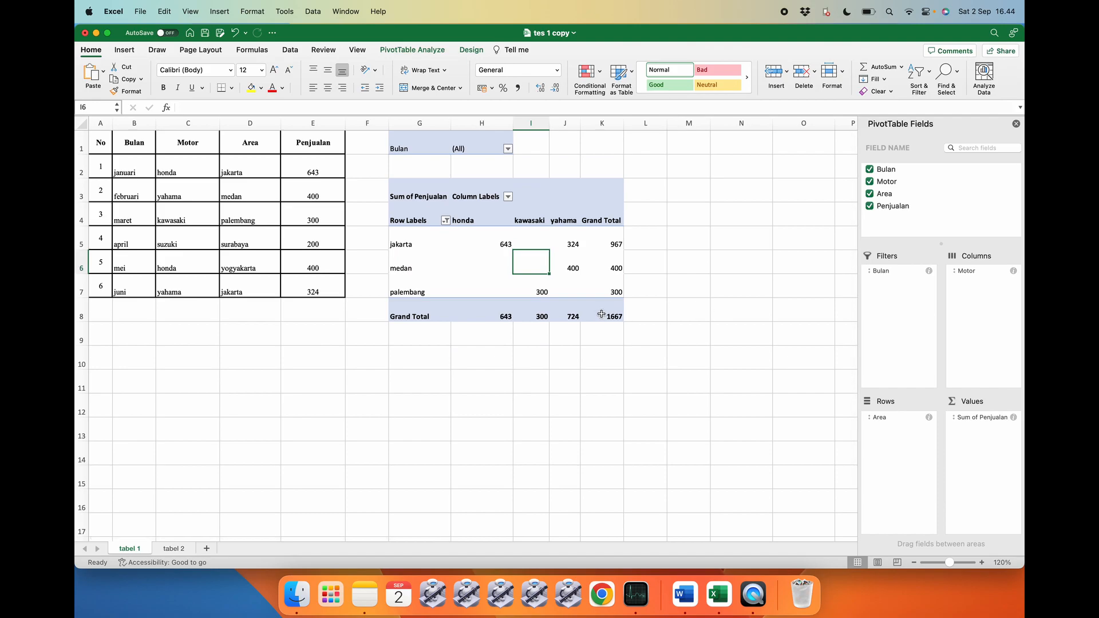
Clear the Area filter on the tabel 1 pivot table's row labels
click(720, 302)
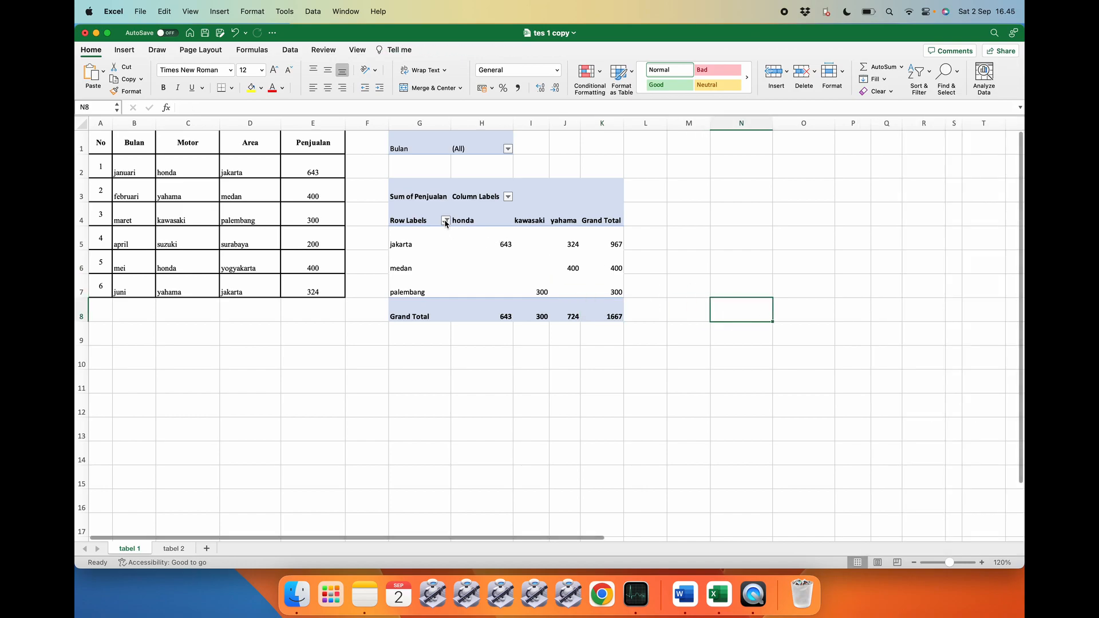
click(508, 149)
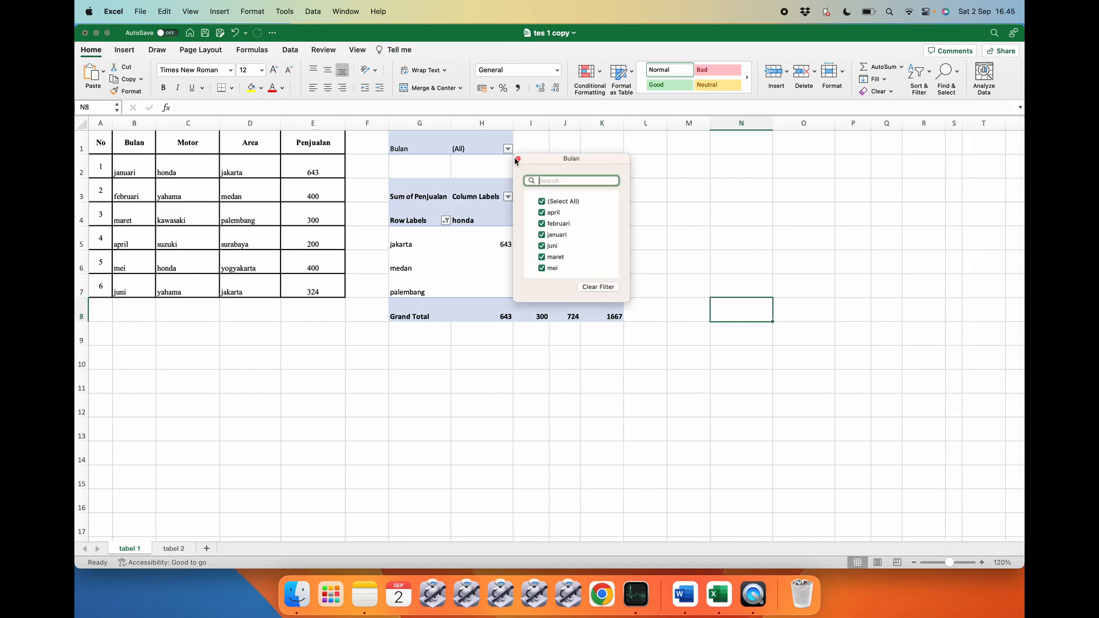
click(721, 287)
click(445, 221)
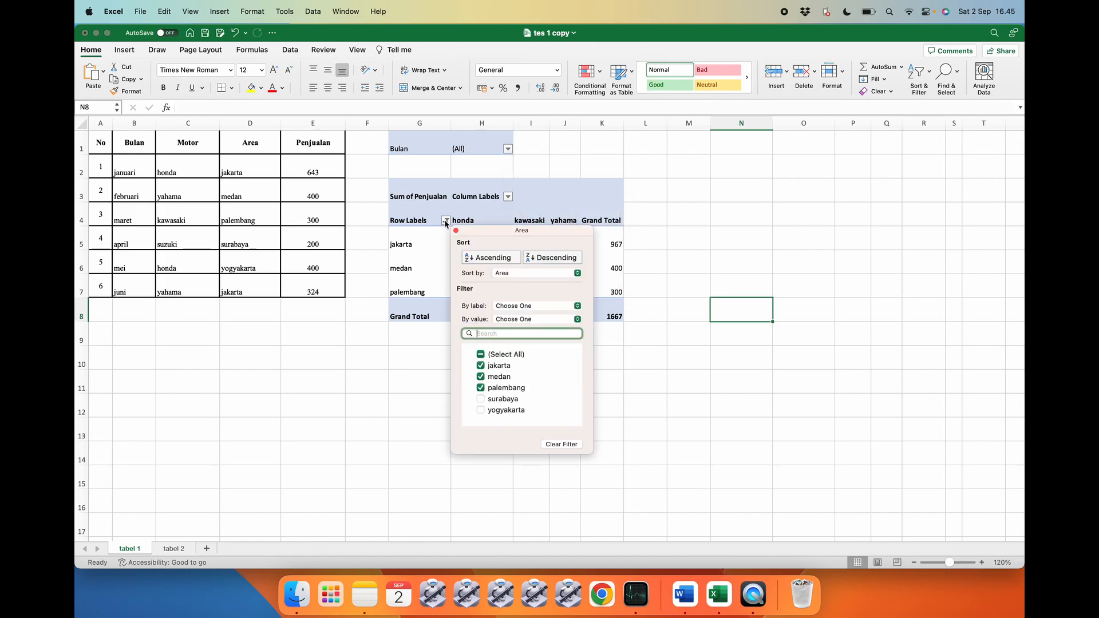
click(550, 444)
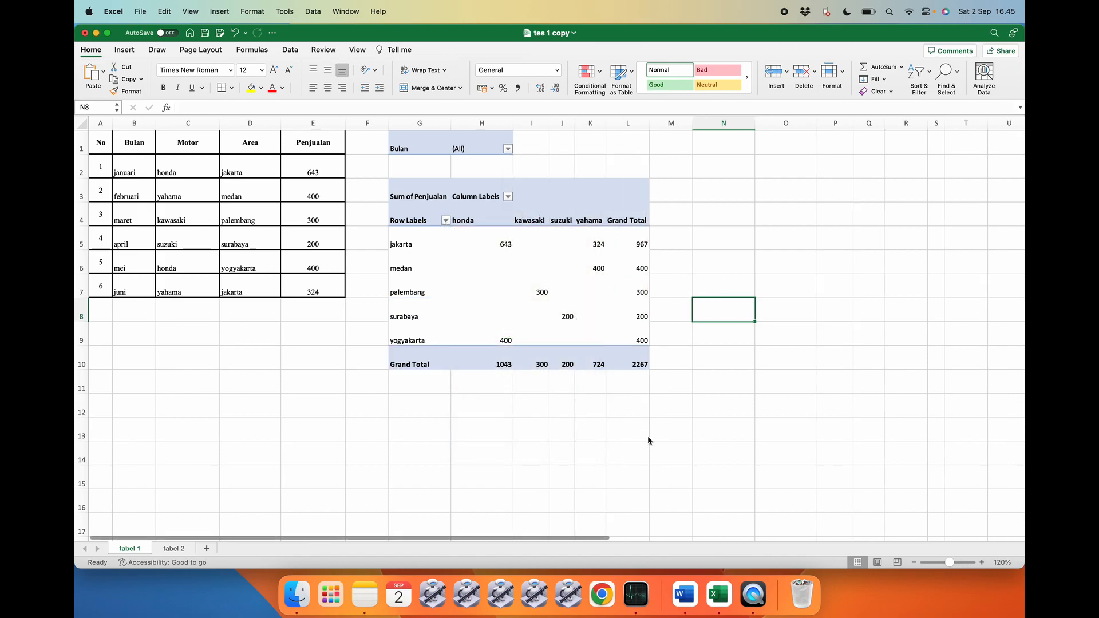
On tabel 2, clear the pivot table's Bulan filter
click(178, 549)
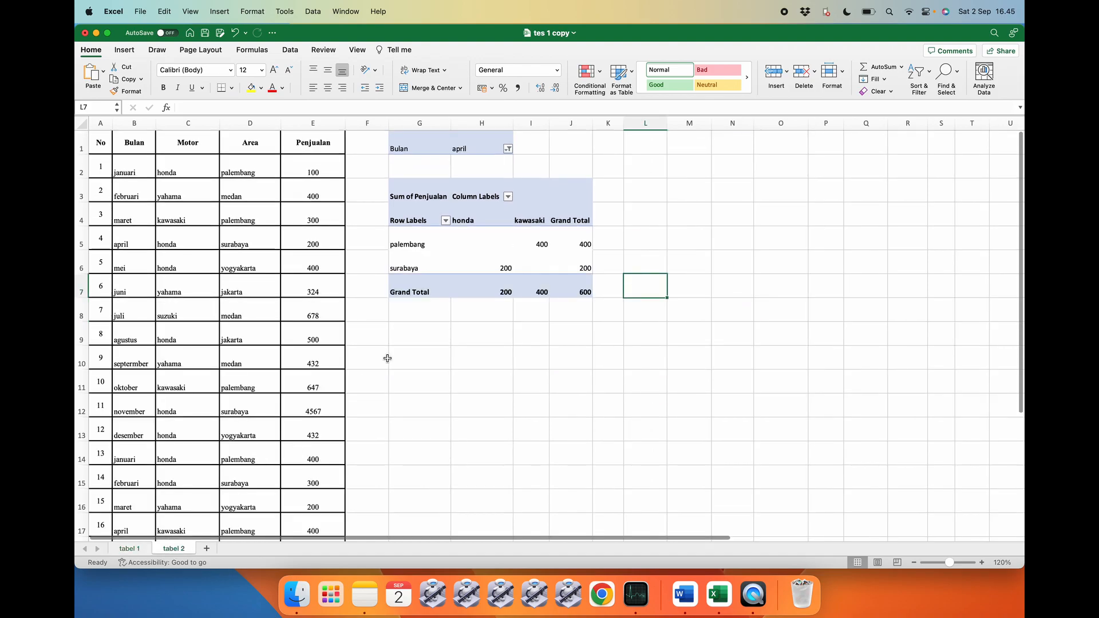
click(508, 149)
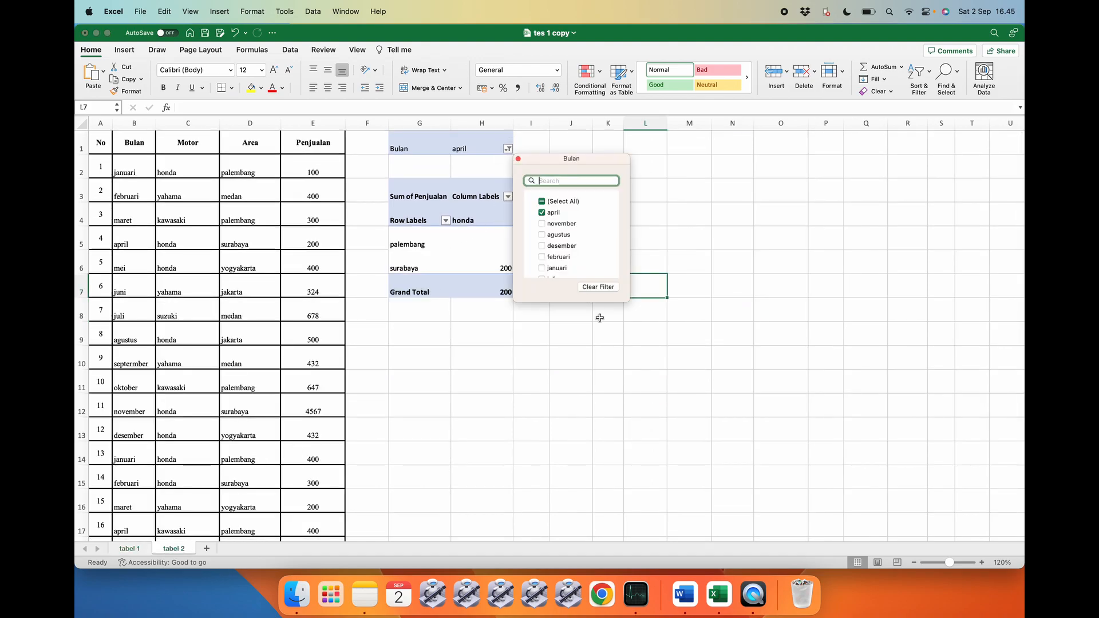
click(597, 285)
click(715, 333)
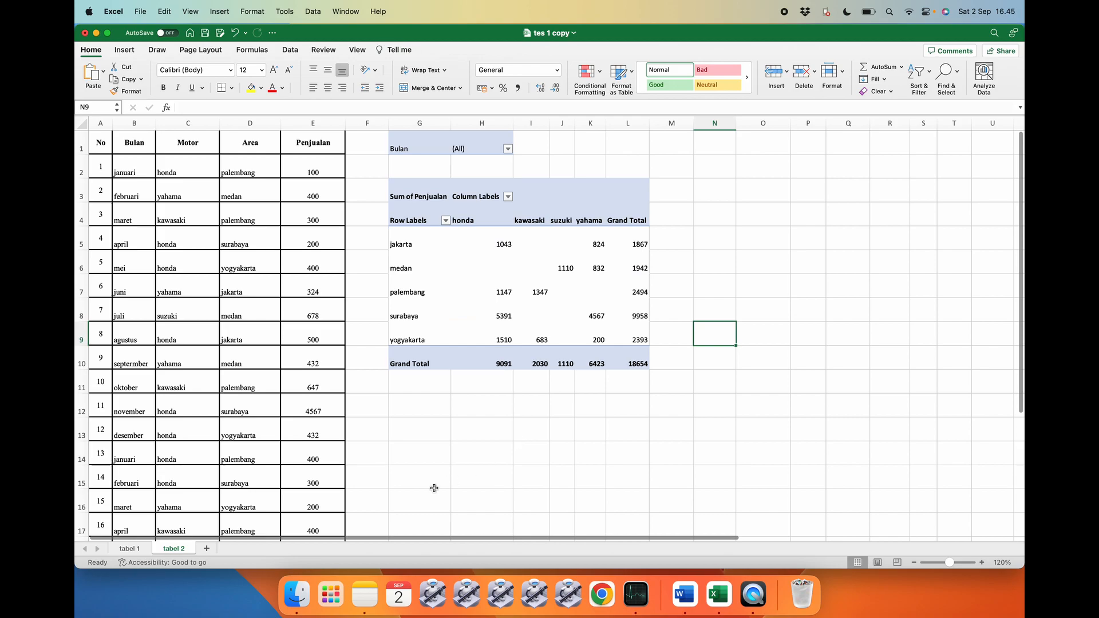
On tabel 1, set the Penjualan value of the januari honda row in the source data to 1000
click(130, 549)
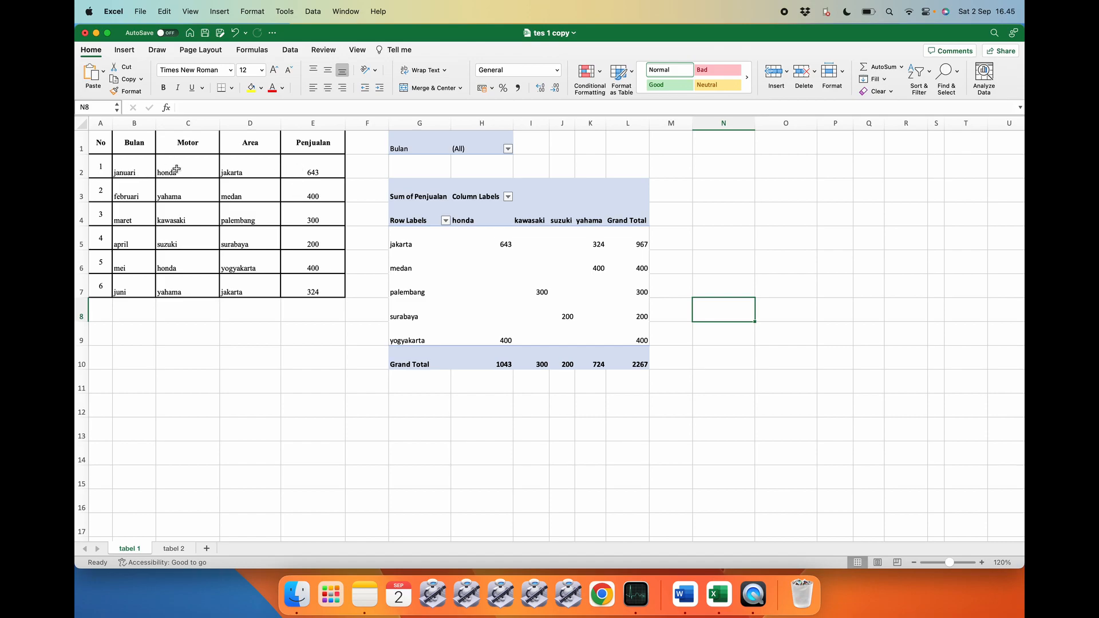
click(335, 162)
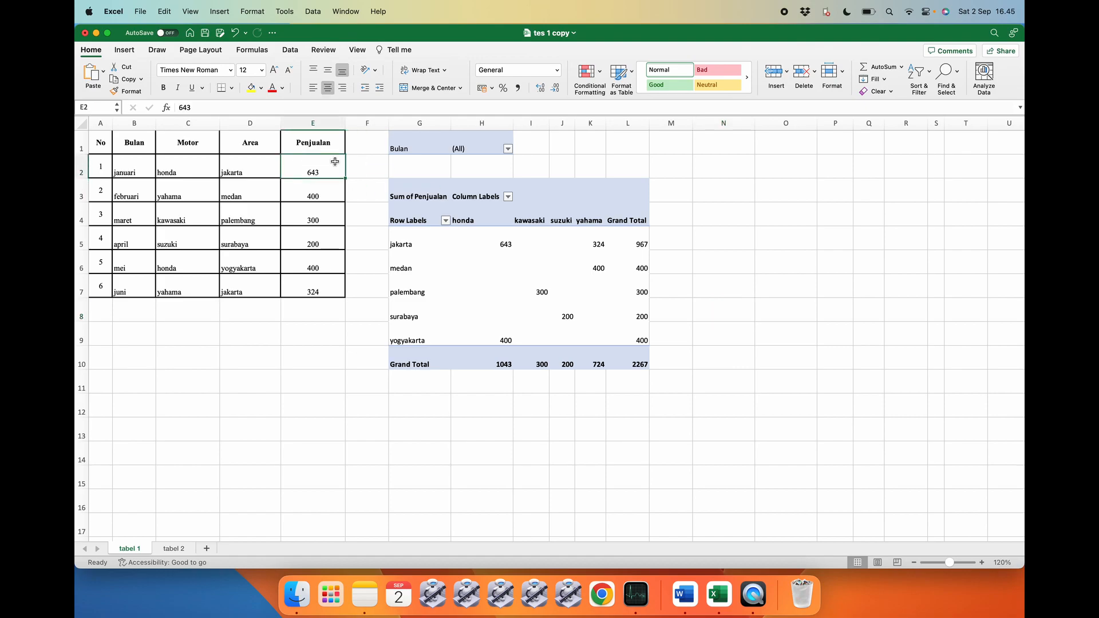
text(1000)
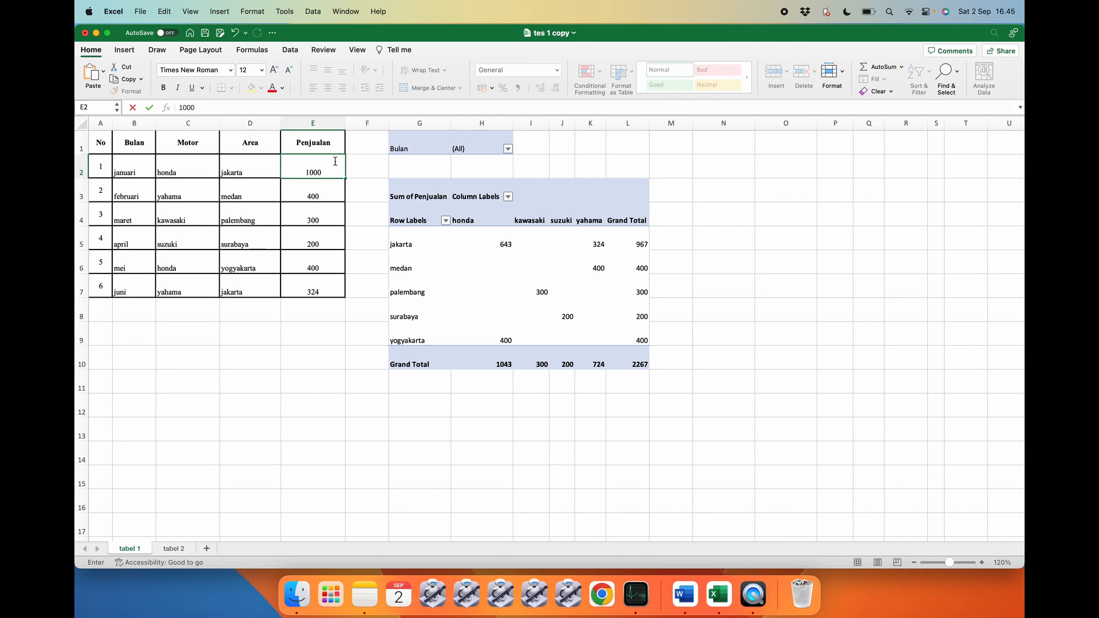
key(Return)
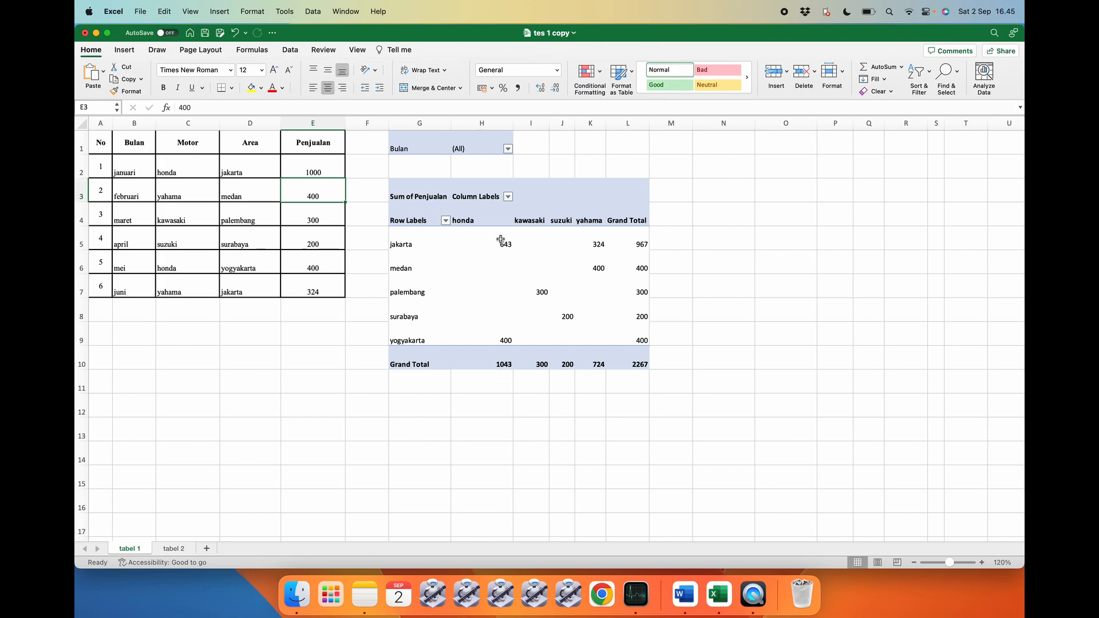
click(725, 264)
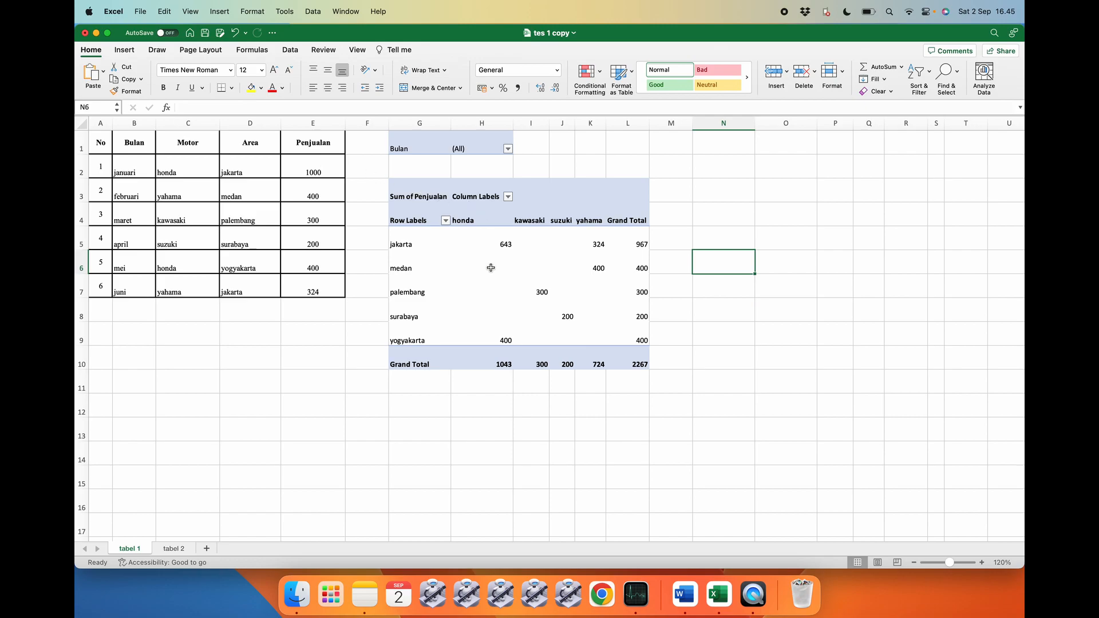
Refresh the tabel 1 pivot table to pick up the edited januari sales figure
click(471, 236)
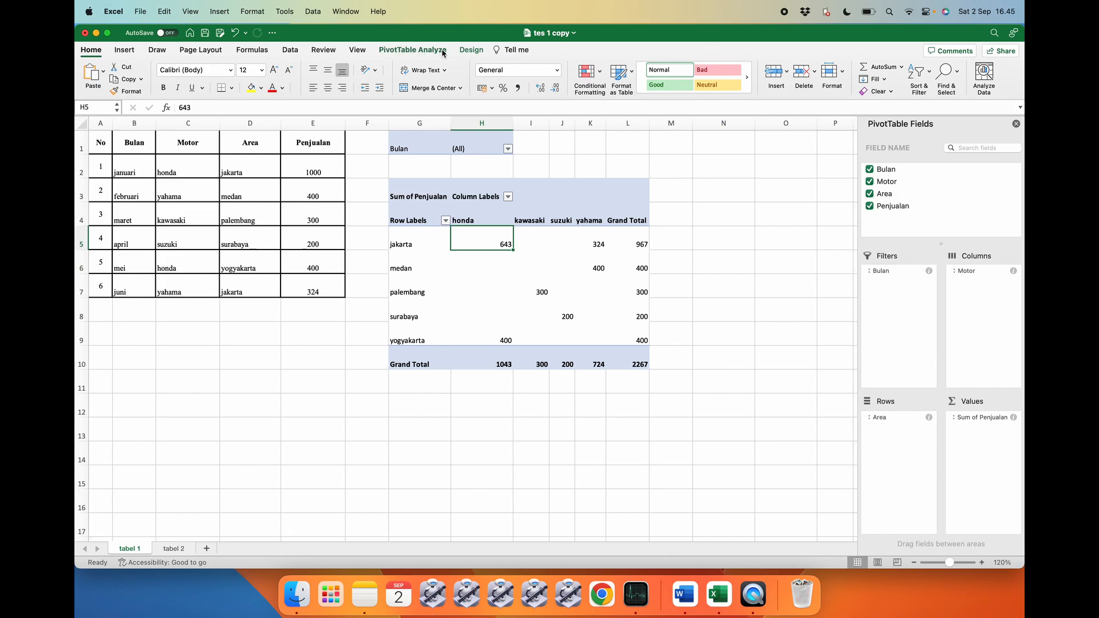
click(418, 50)
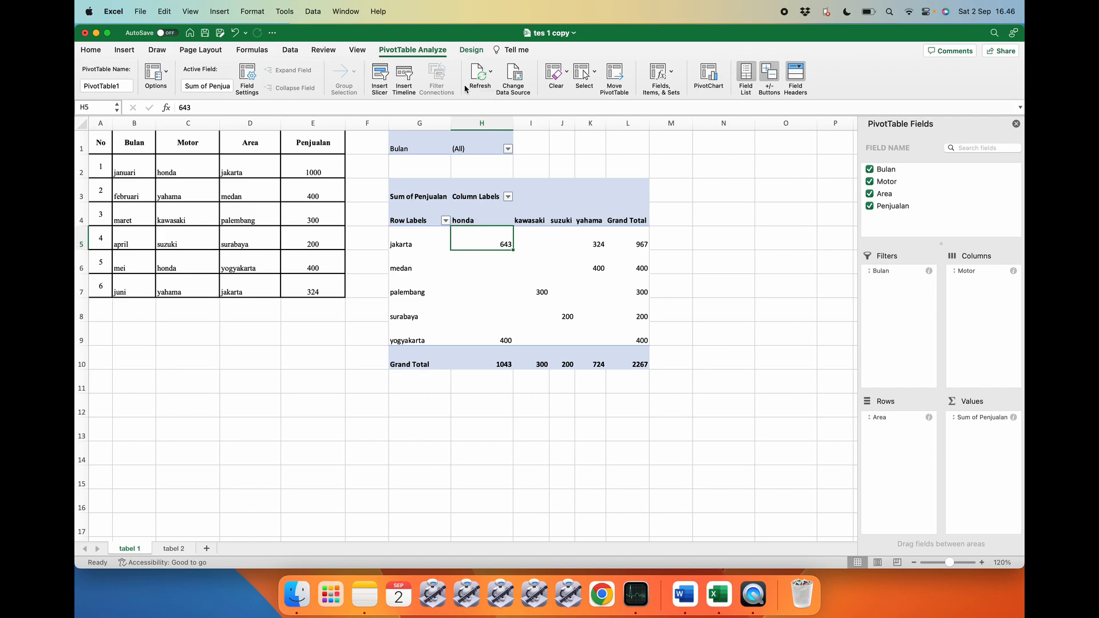
click(480, 75)
click(492, 288)
Set the Penjualan value of the februari yahama row in the tabel 1 source data to 900
click(317, 196)
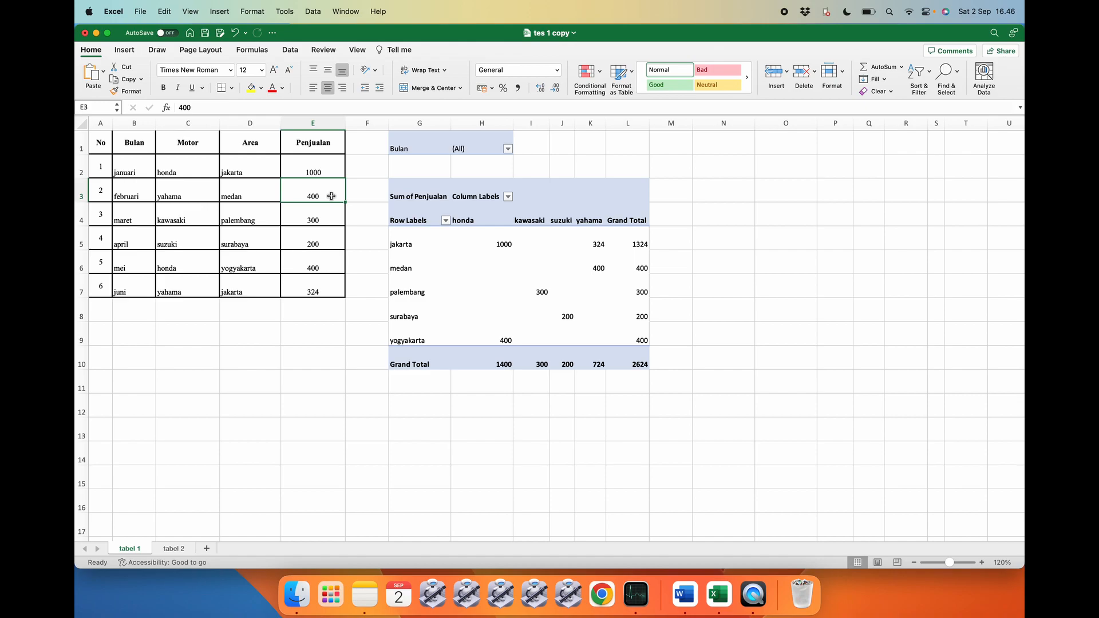
text(9000)
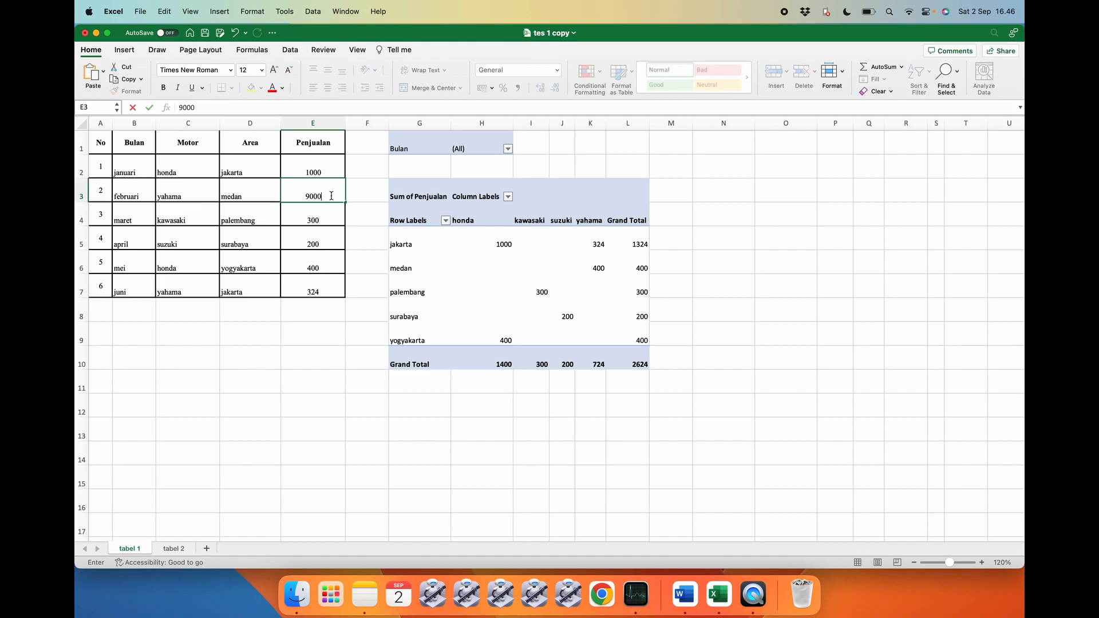
key(BackSpace)
key(Return)
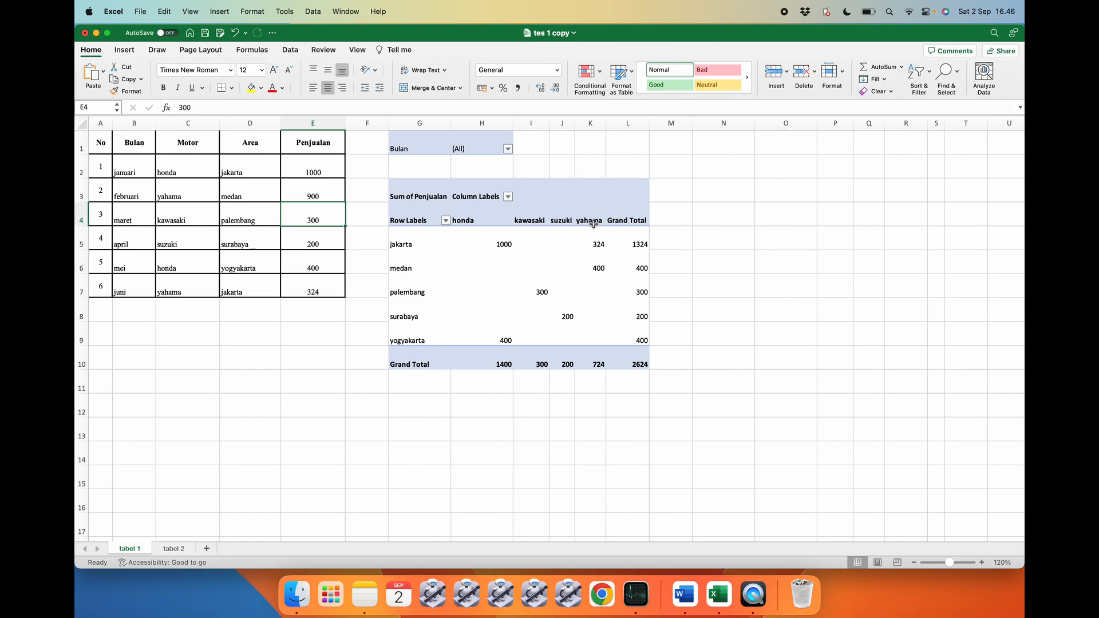
Check the medan figure for yahama in the tabel 1 pivot table against the edited source data
click(597, 268)
click(594, 308)
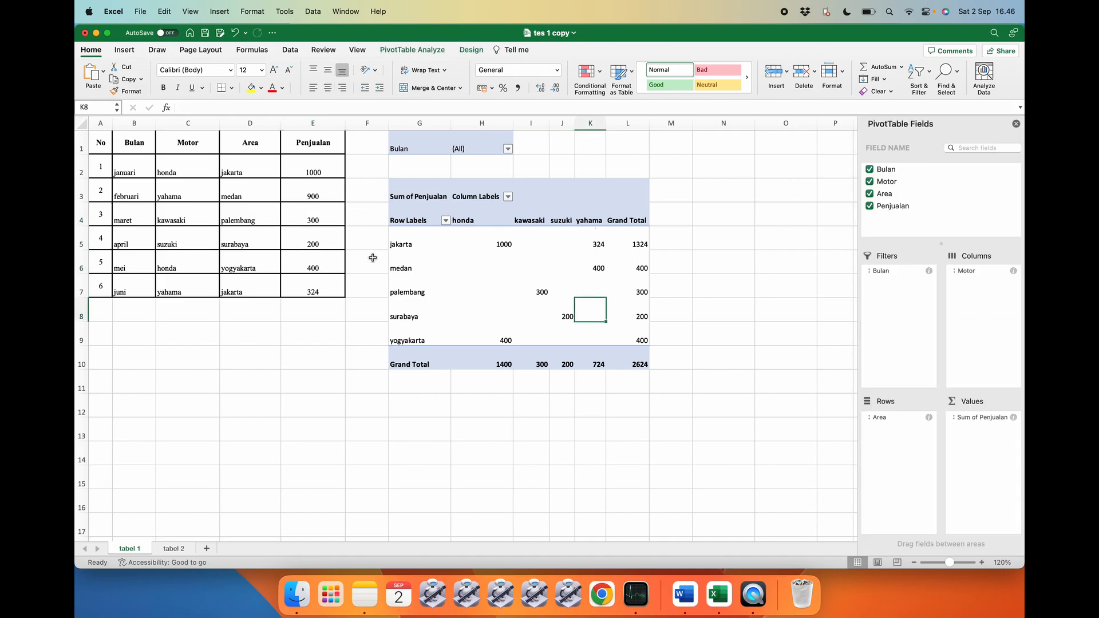
click(595, 267)
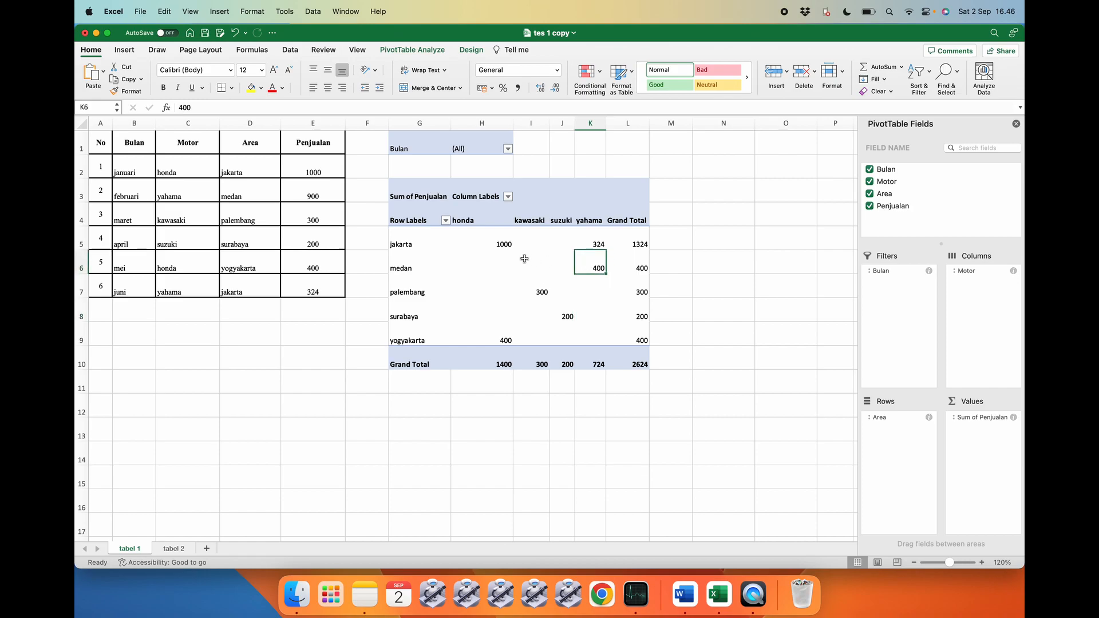
click(544, 264)
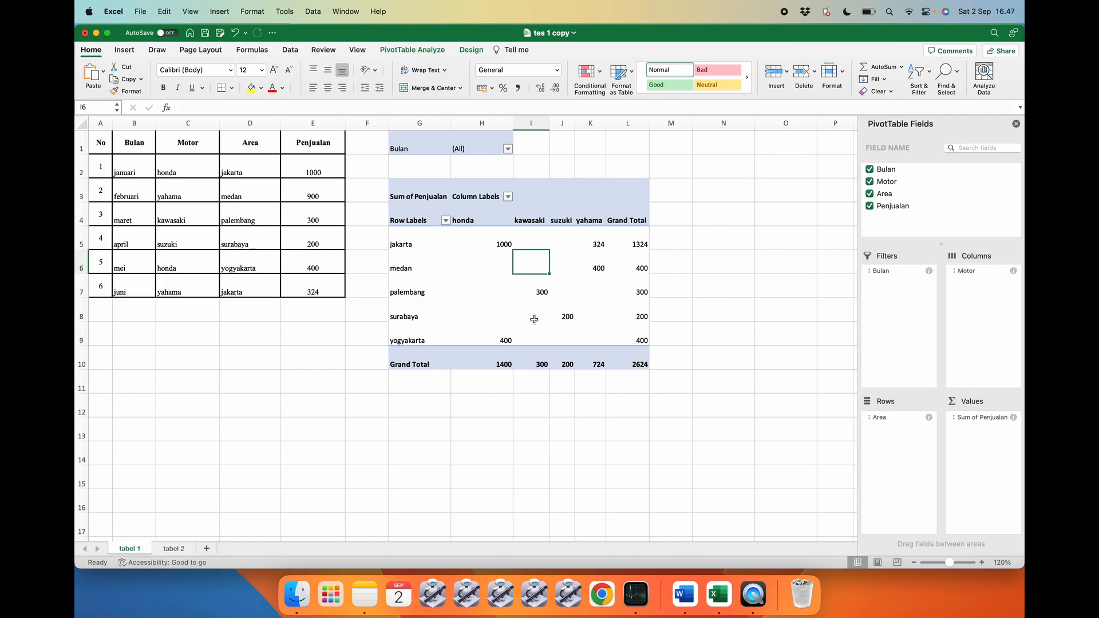
click(558, 282)
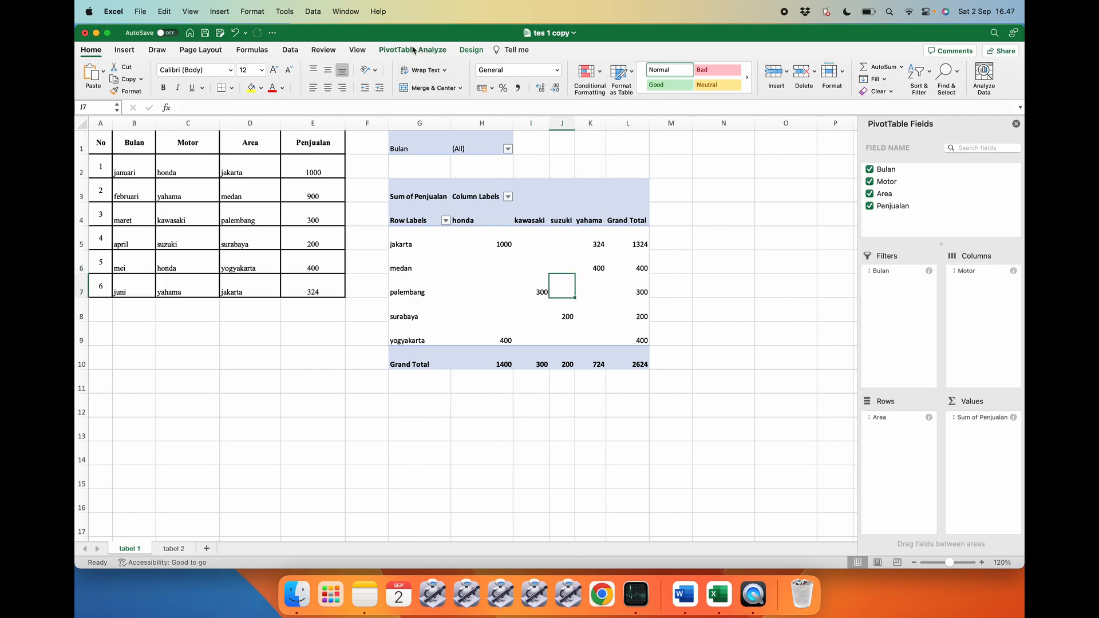
click(738, 289)
click(628, 289)
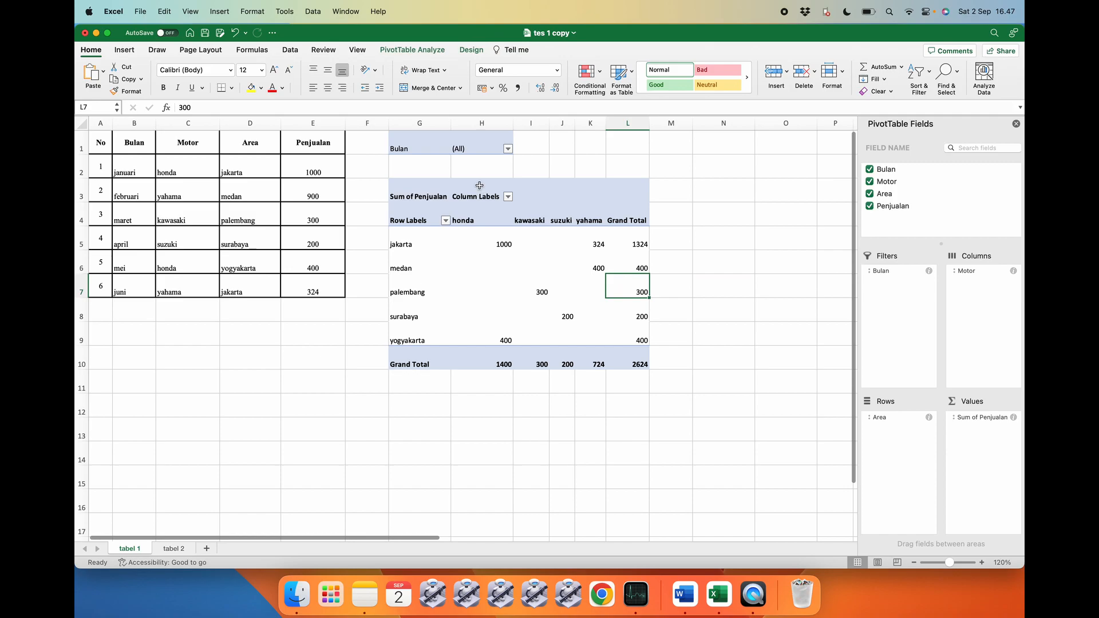
Refresh the tabel 1 pivot table with the februari edit and check its medan figure for yahama
click(564, 289)
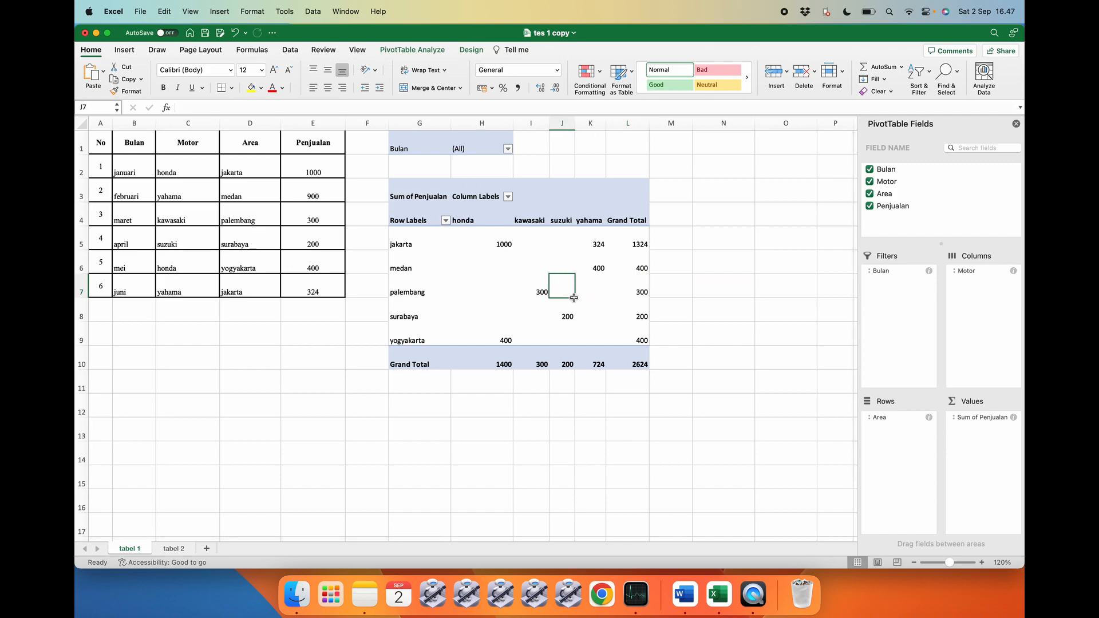
click(403, 50)
click(479, 75)
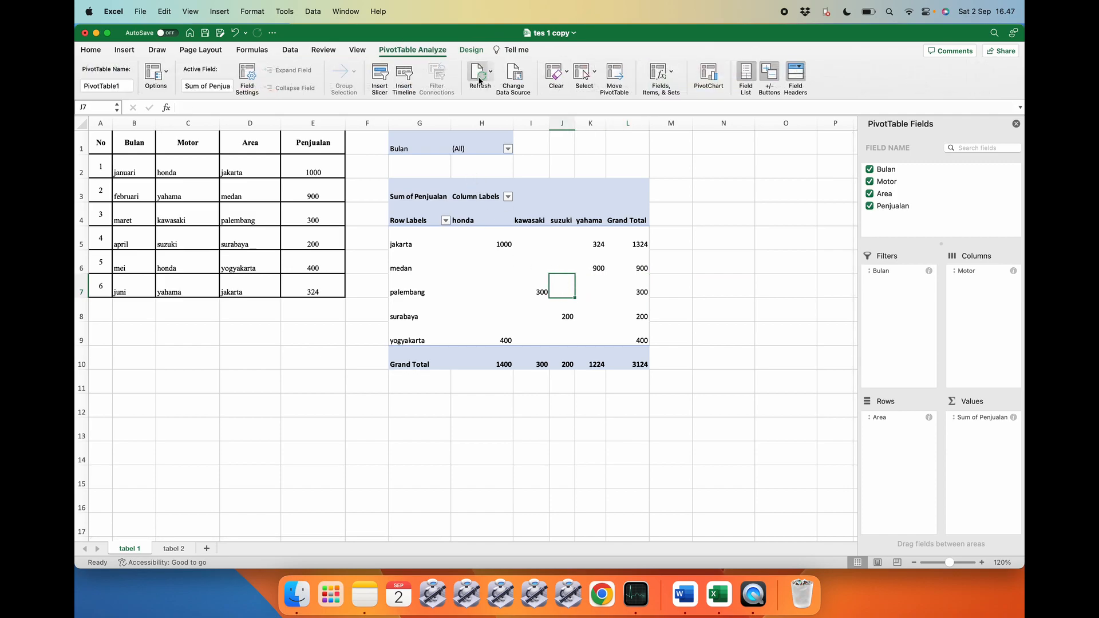
click(600, 274)
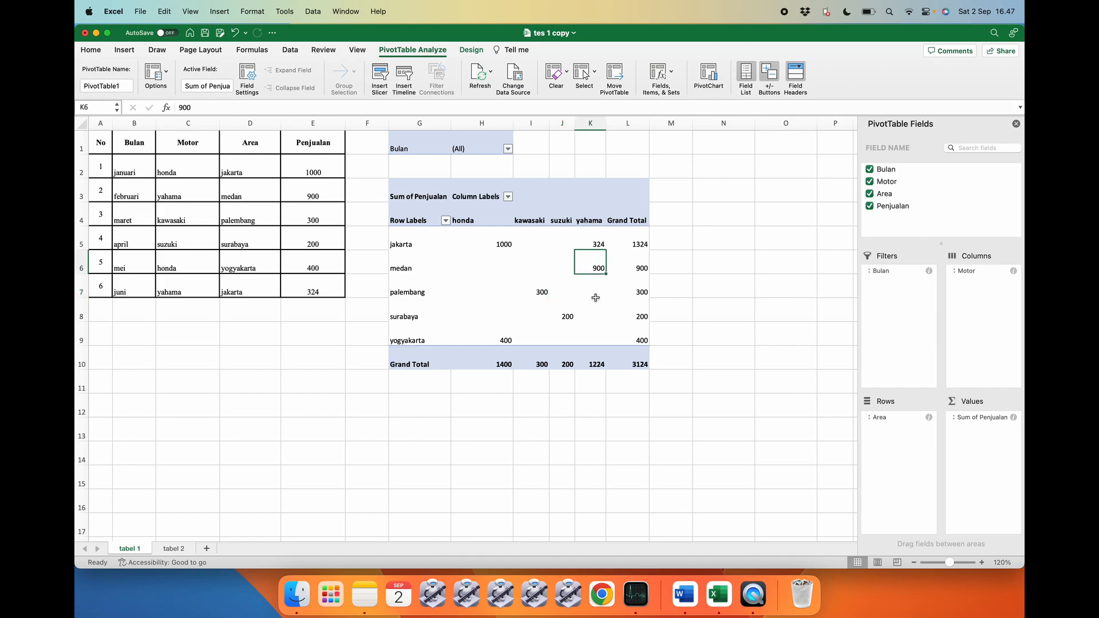
click(595, 299)
click(591, 269)
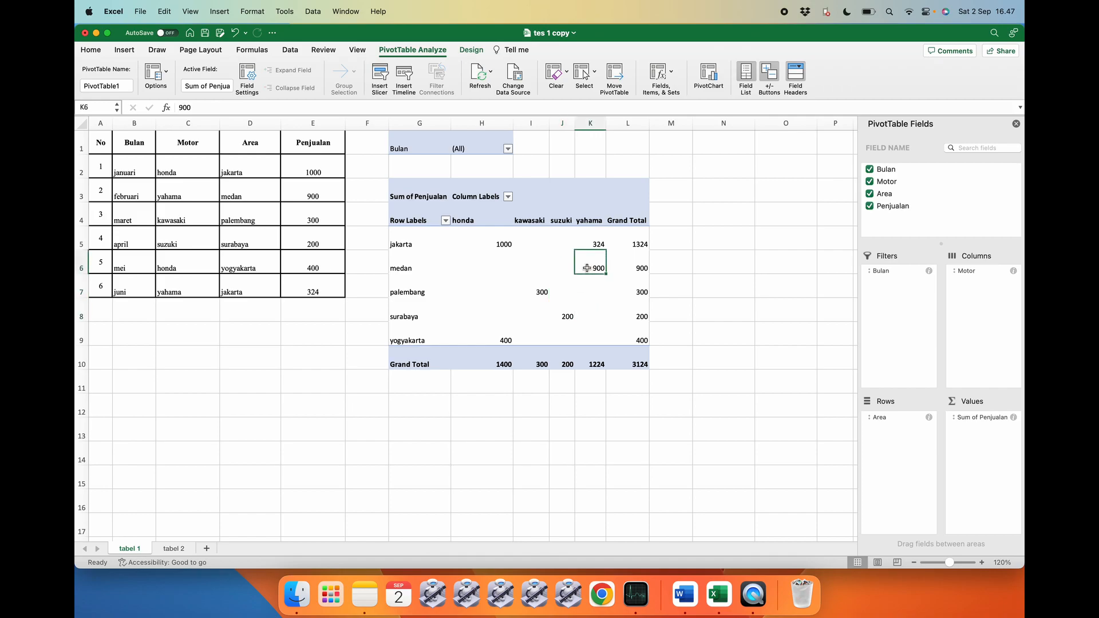
click(483, 276)
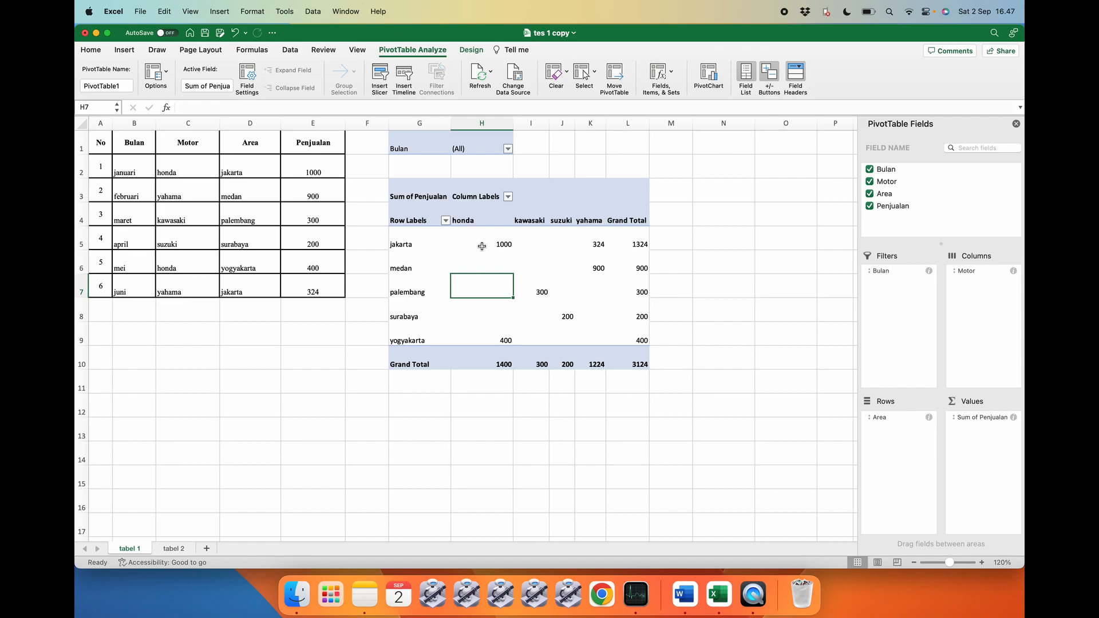
click(679, 290)
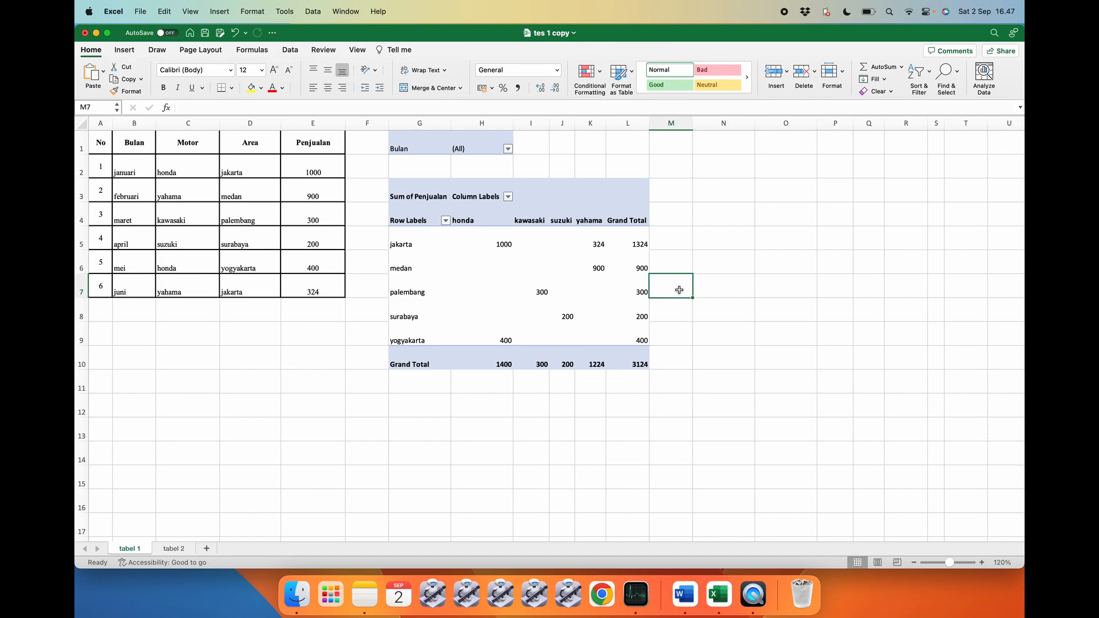
Switch to the tabel 2 sheet to view its pivot table
click(167, 550)
click(401, 445)
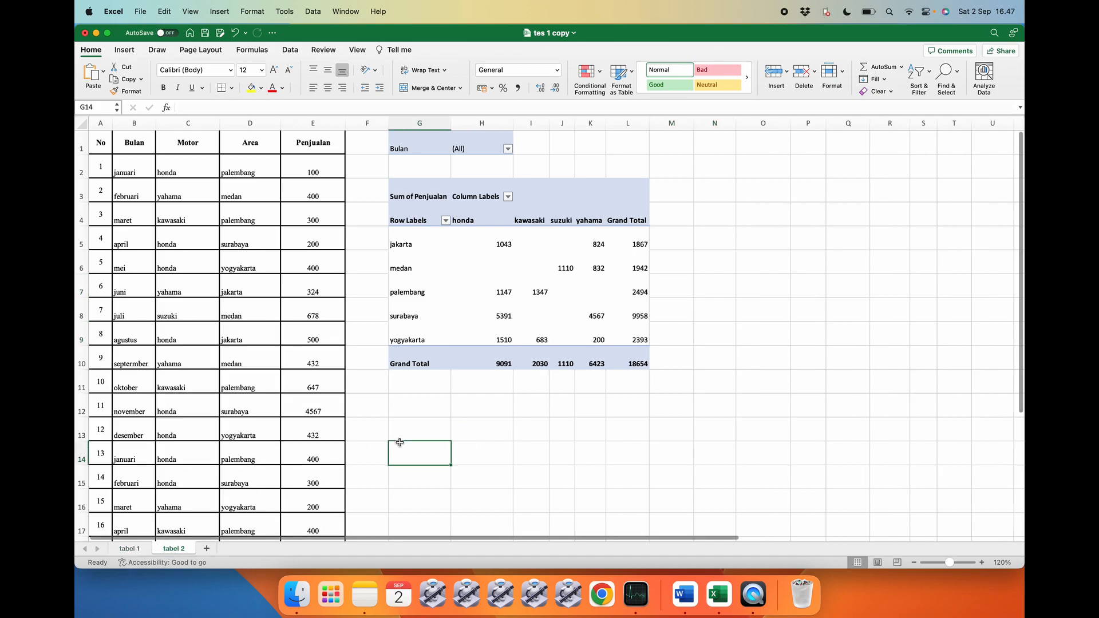